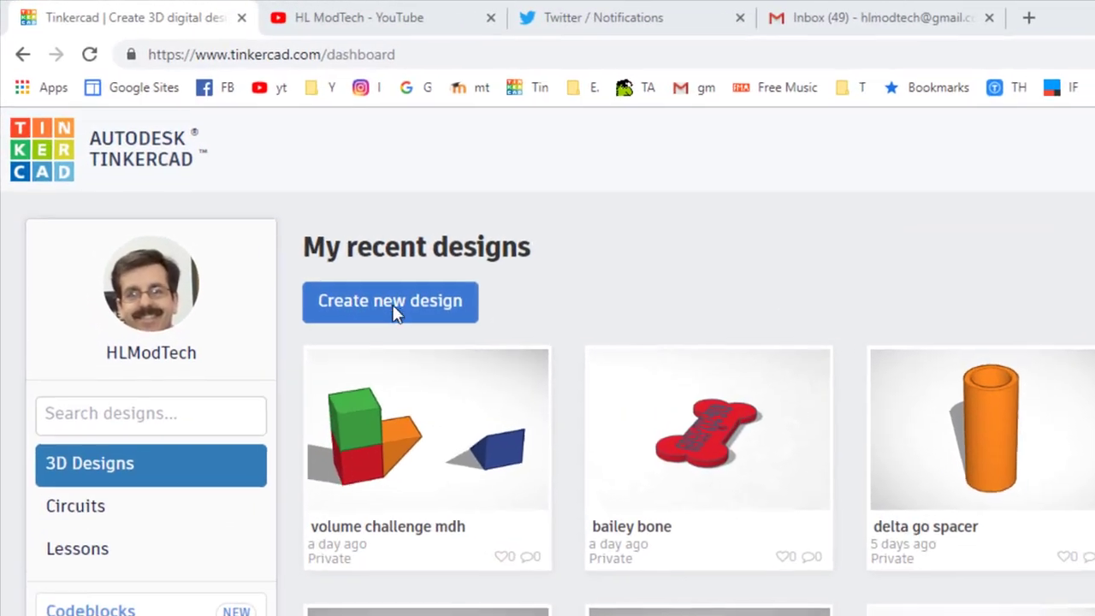
# Step: Create a new blank design and rename it 'dino mdh2'
pyautogui.click(271, 211)
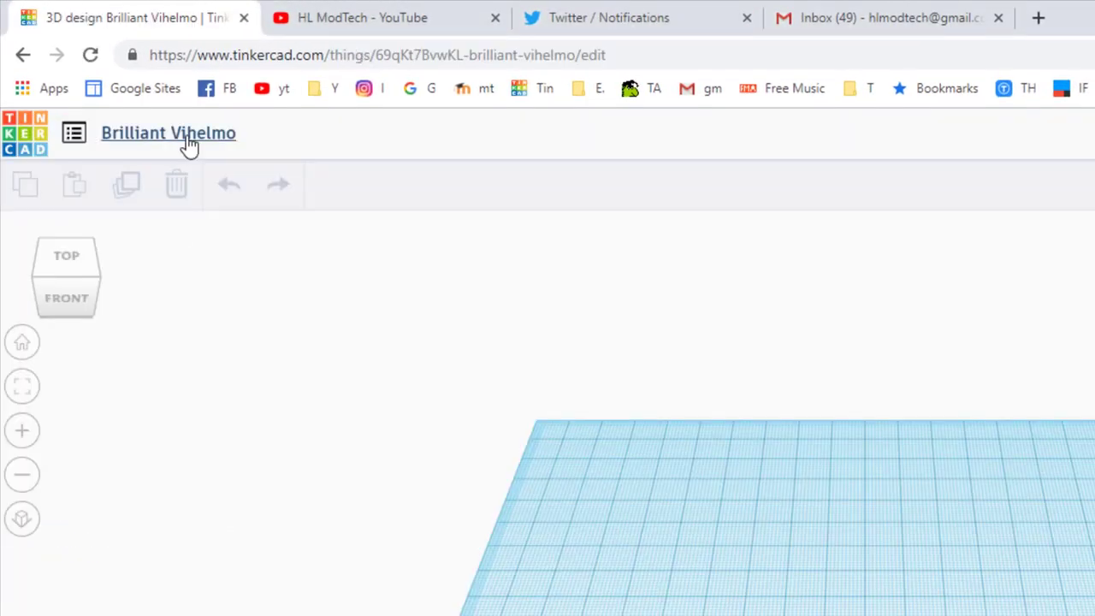
pyautogui.click(186, 143)
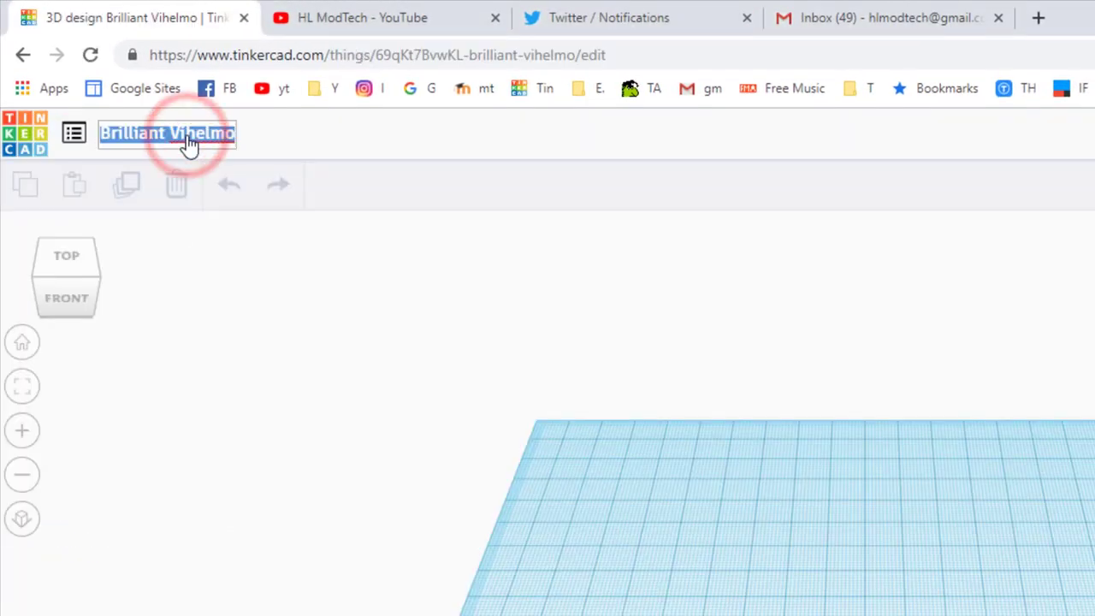
pyautogui.write('dino mdh')
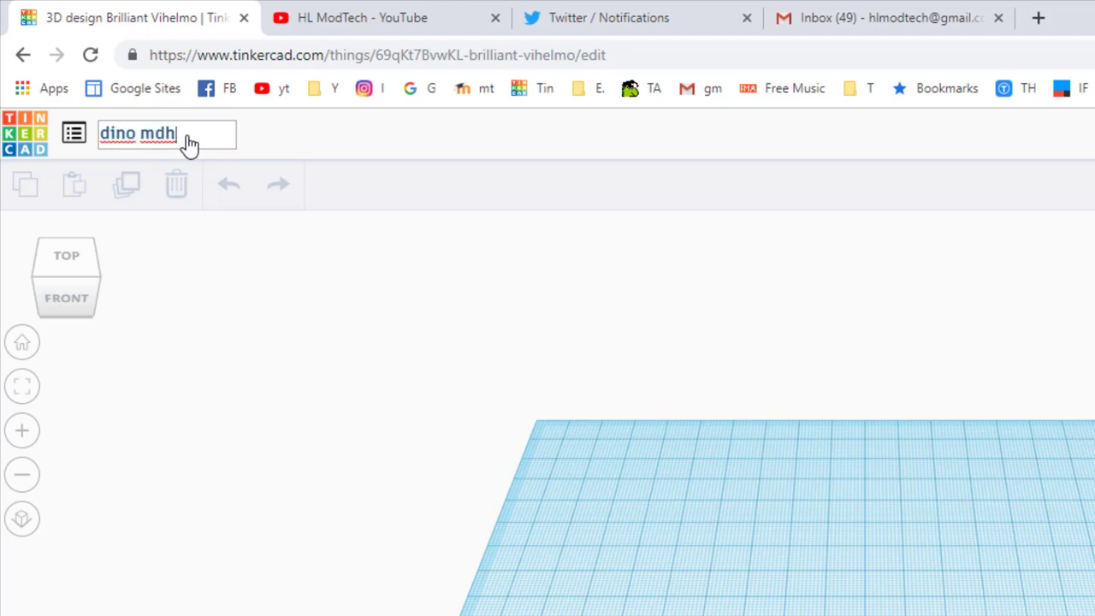
pyautogui.write('2')
pyautogui.click(828, 510)
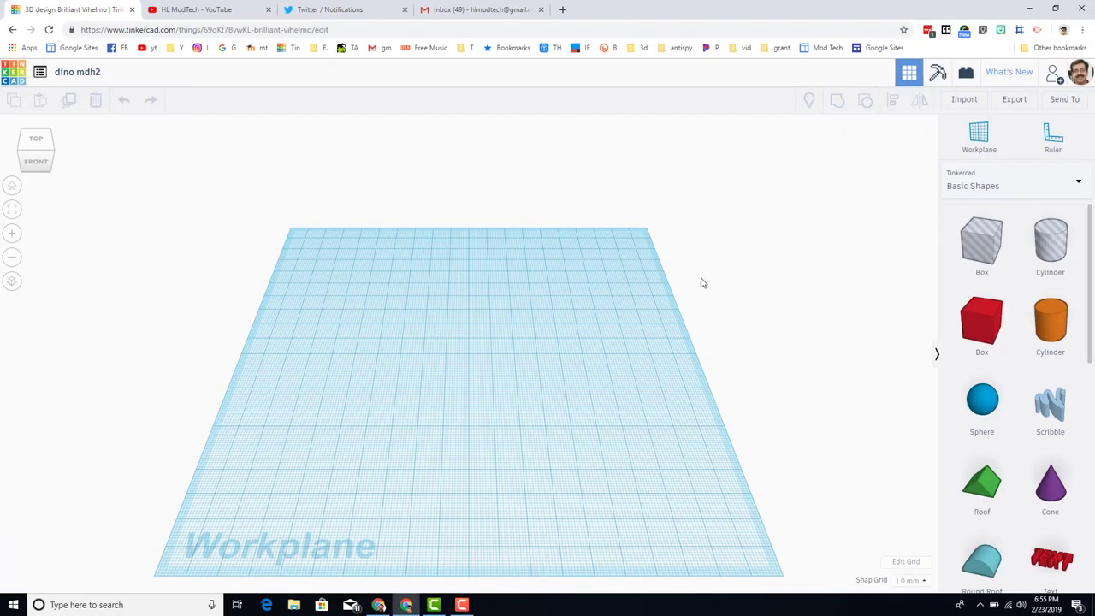
# Step: Switch the shapes library to Printable Kits > Dinosaur and place its Head on the workplane
pyautogui.click(1022, 187)
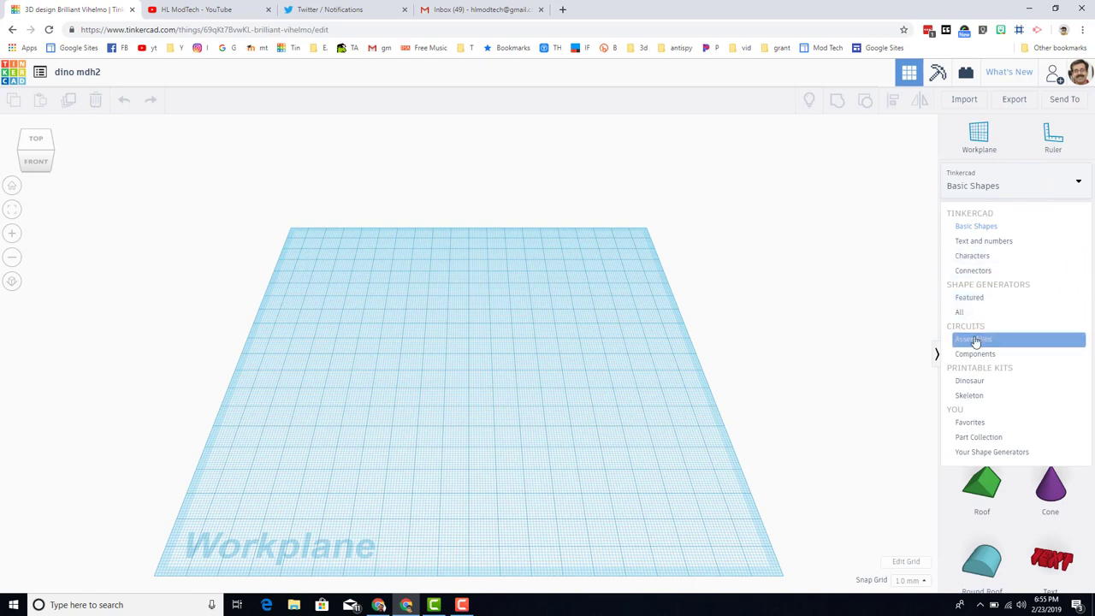
pyautogui.click(976, 382)
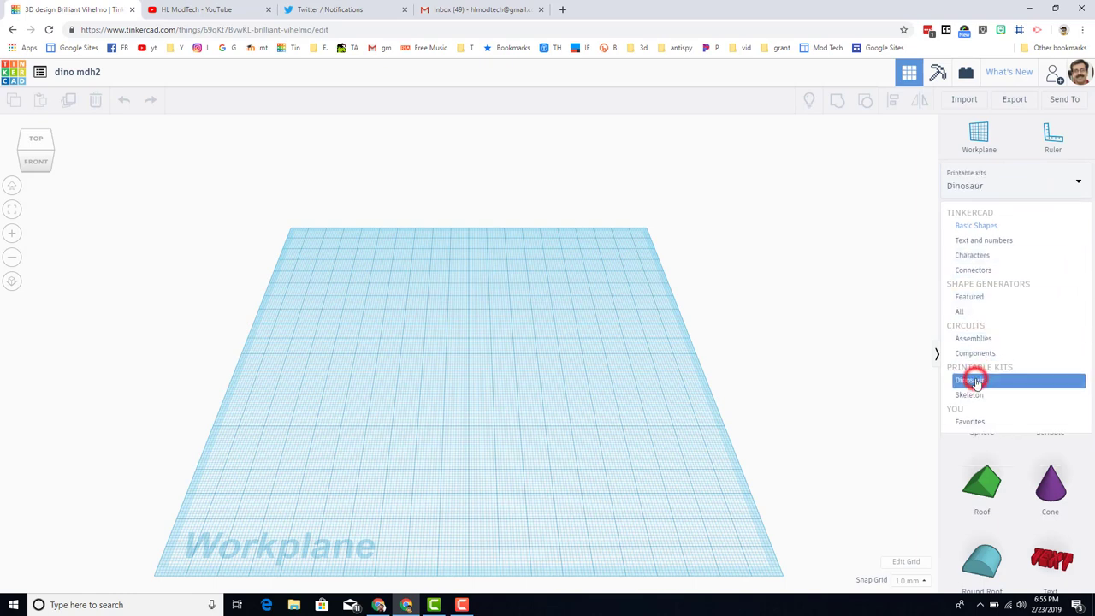
pyautogui.moveTo(996, 248); pyautogui.dragTo(506, 337)
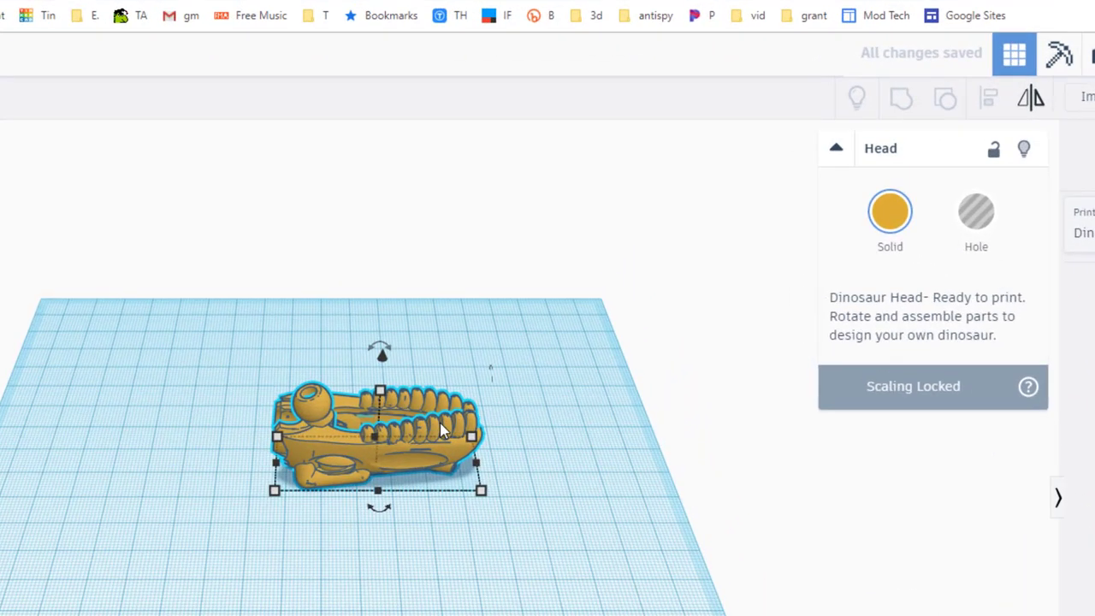
# Step: Mirror the Head with Flip so the skull stands upright, teeth pointing down
pyautogui.click(1030, 99)
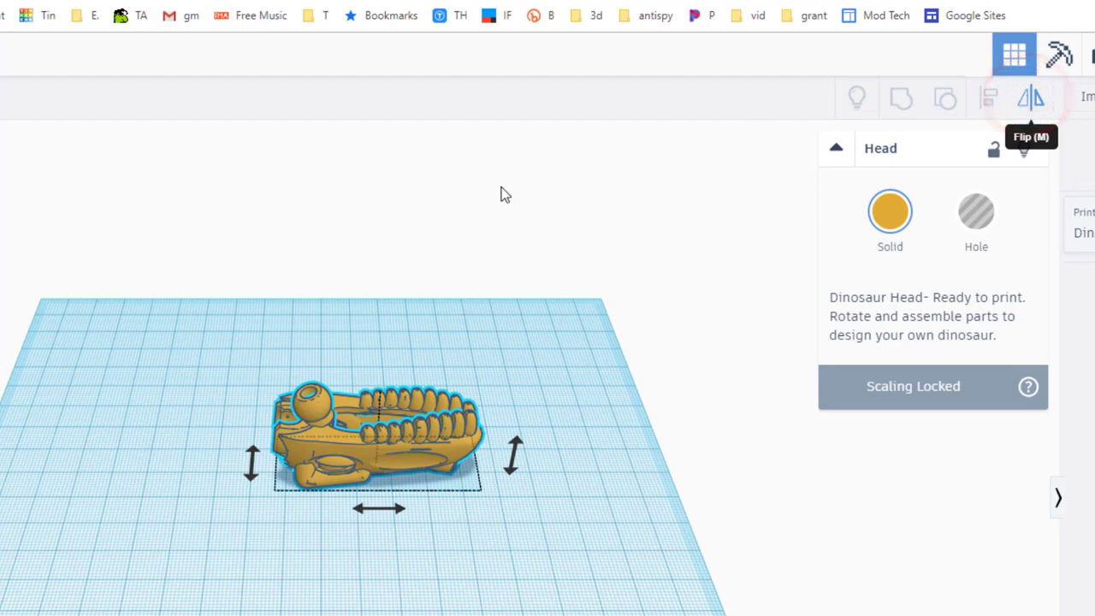
pyautogui.click(516, 459)
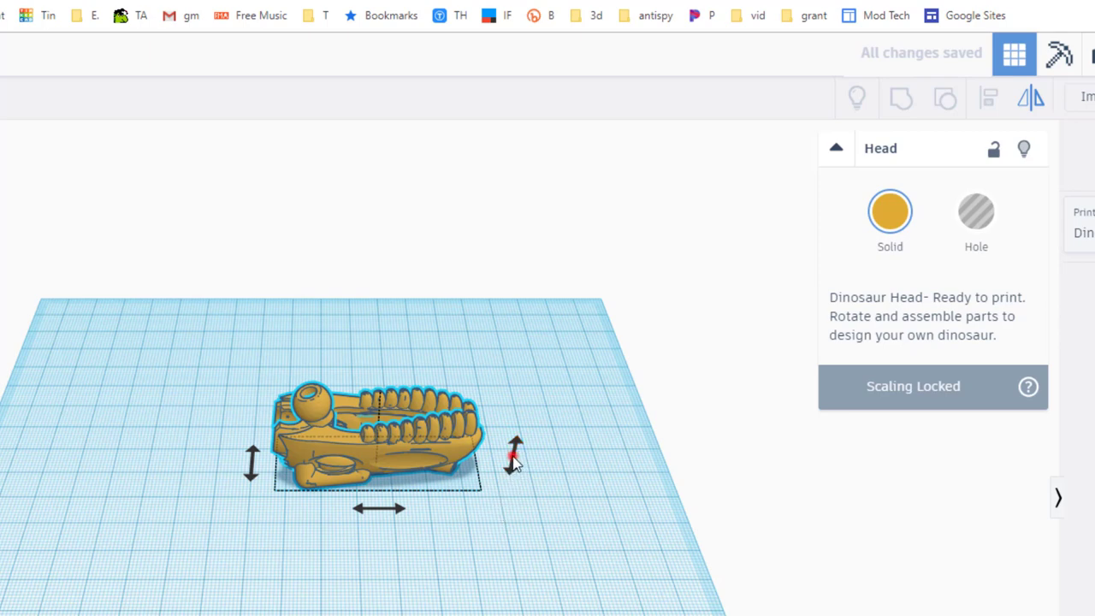
pyautogui.click(514, 459)
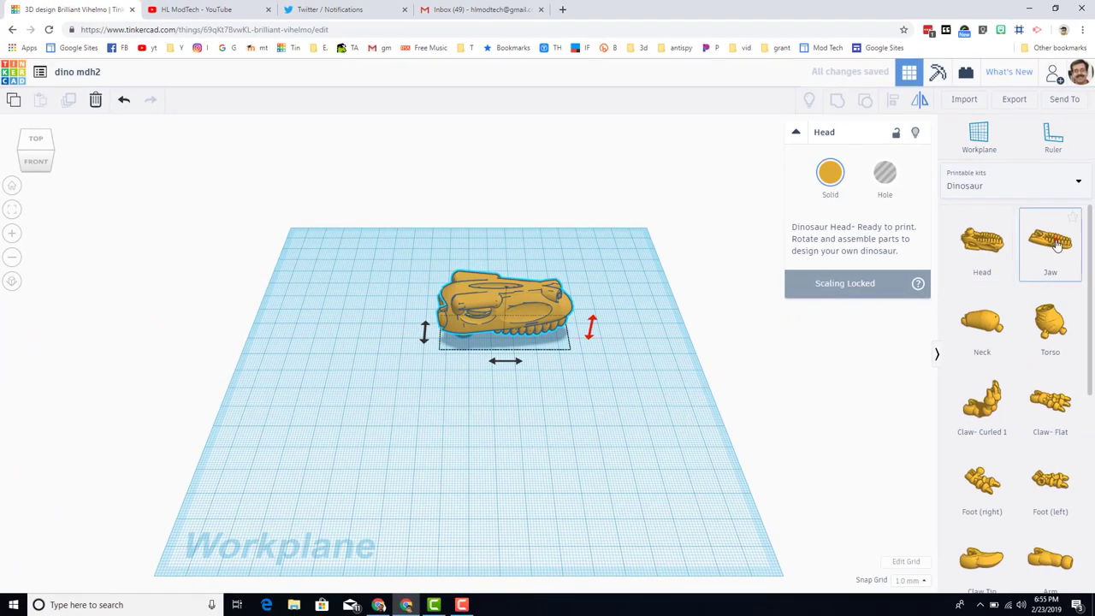
# Step: Add the Jaw beside the Head, then align both parts left and bottom-centre
pyautogui.click(599, 390)
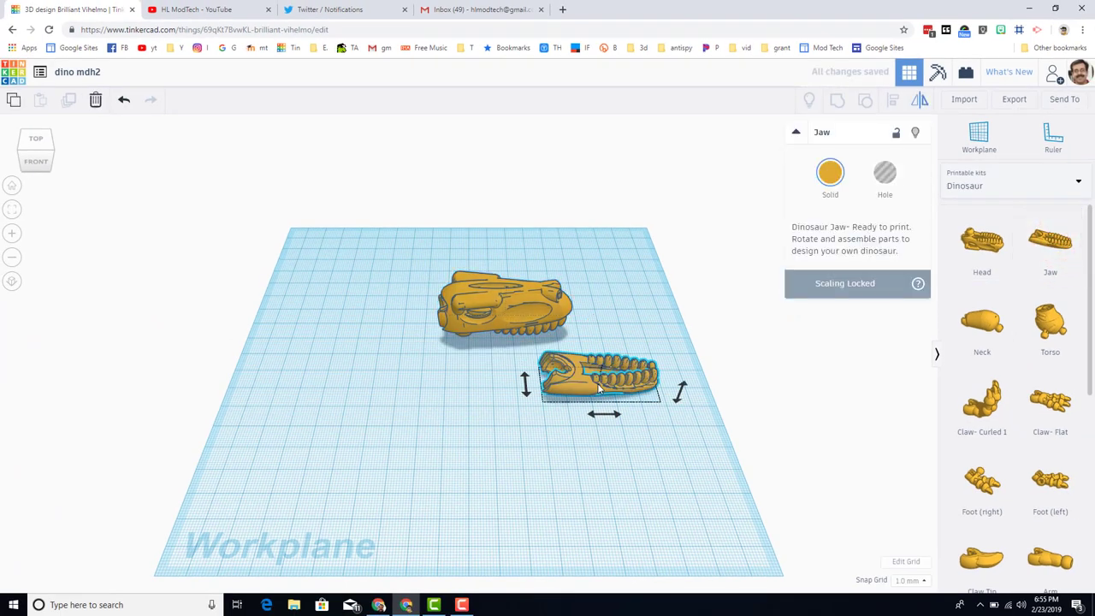
pyautogui.click(347, 356)
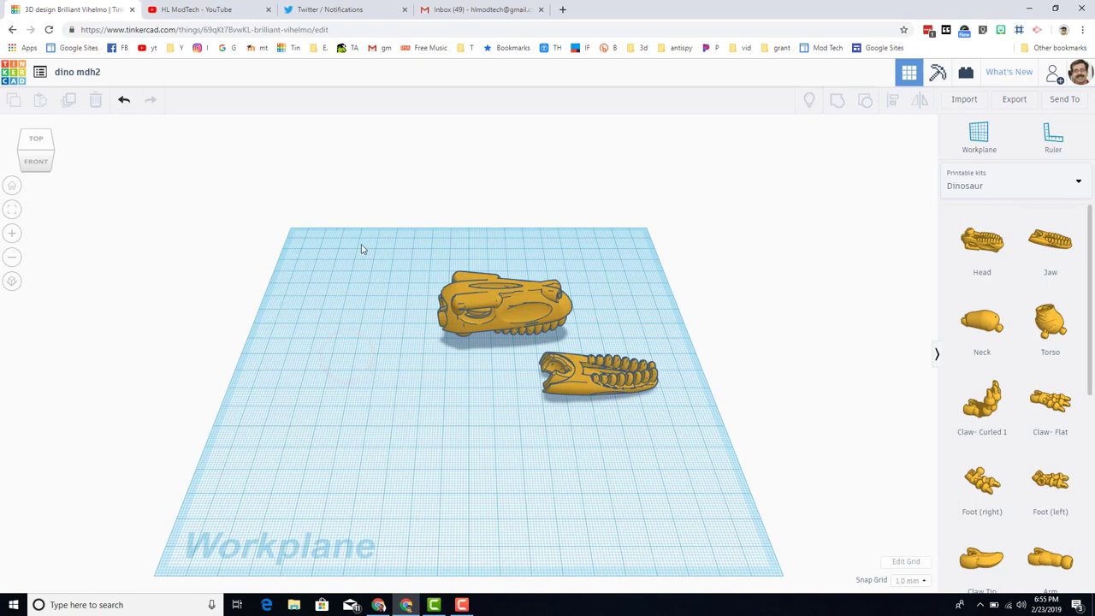
pyautogui.moveTo(360, 230); pyautogui.dragTo(669, 494)
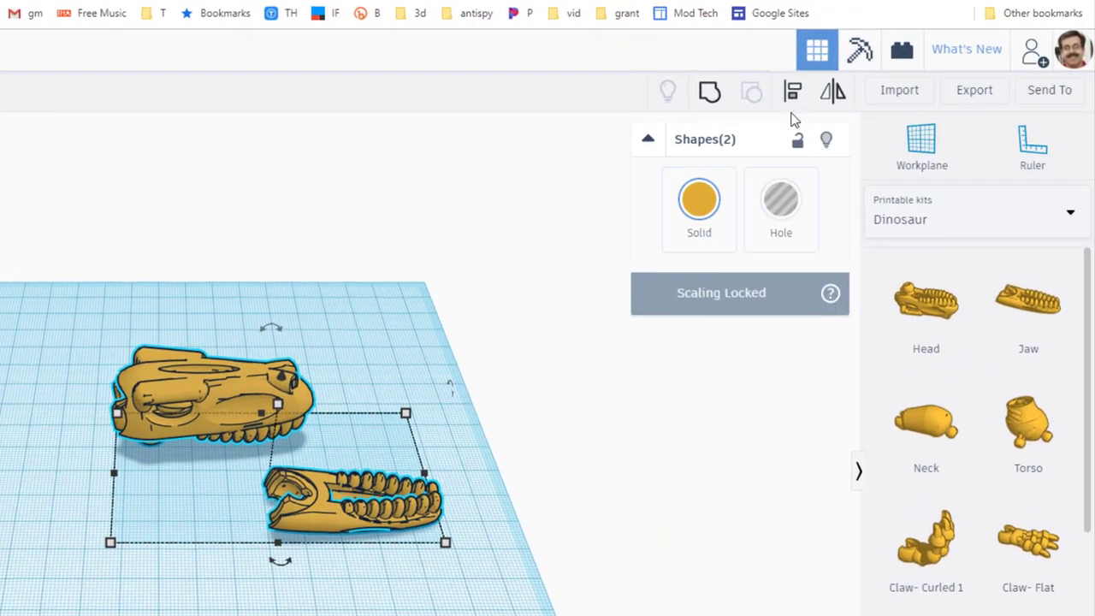
pyautogui.click(793, 96)
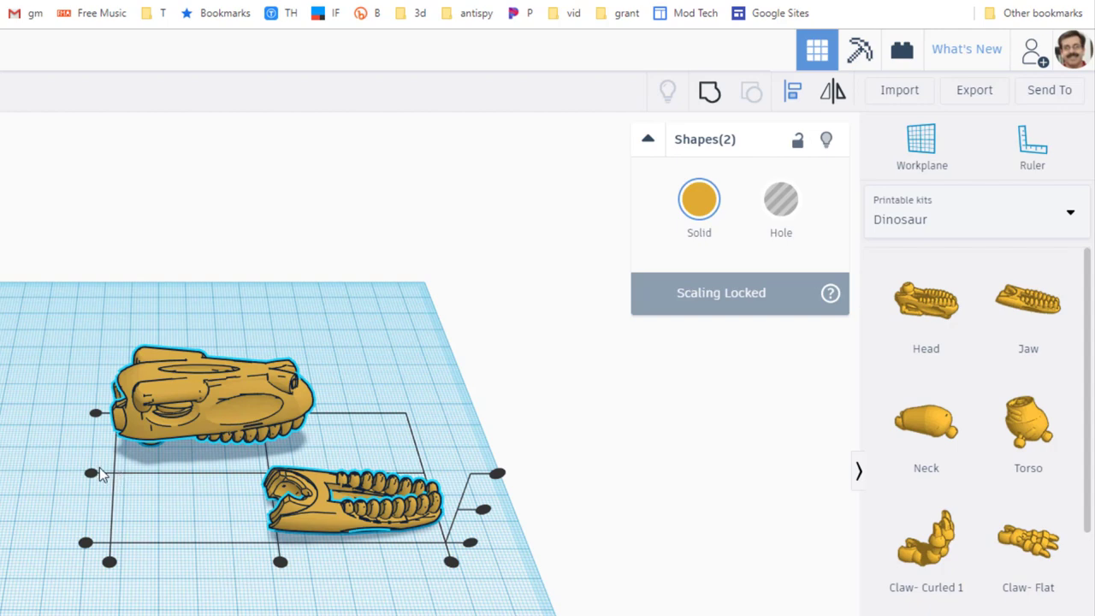
pyautogui.click(90, 474)
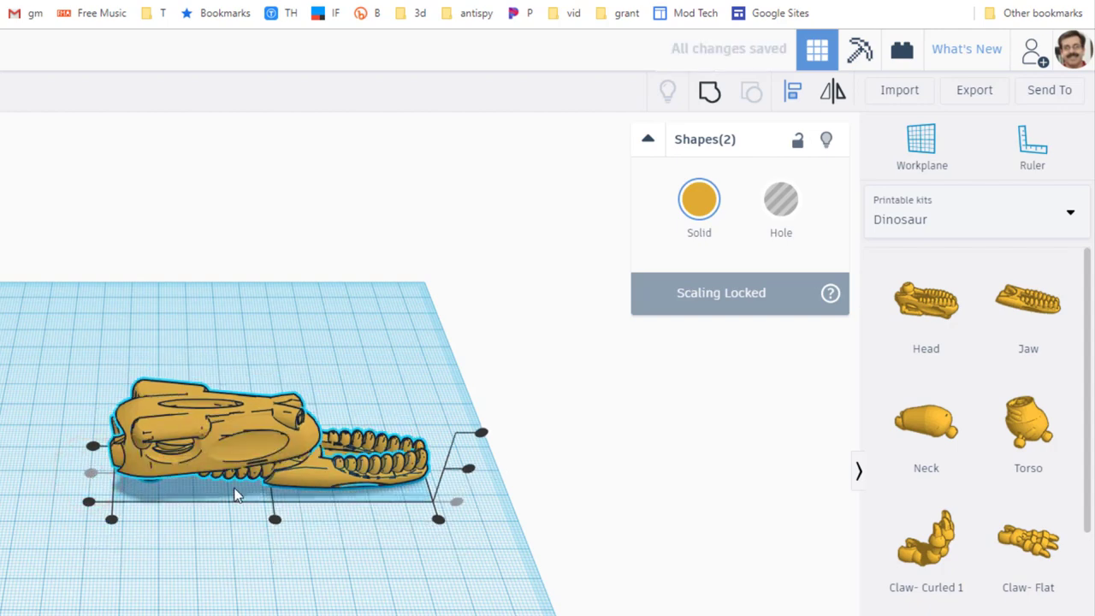
pyautogui.click(273, 518)
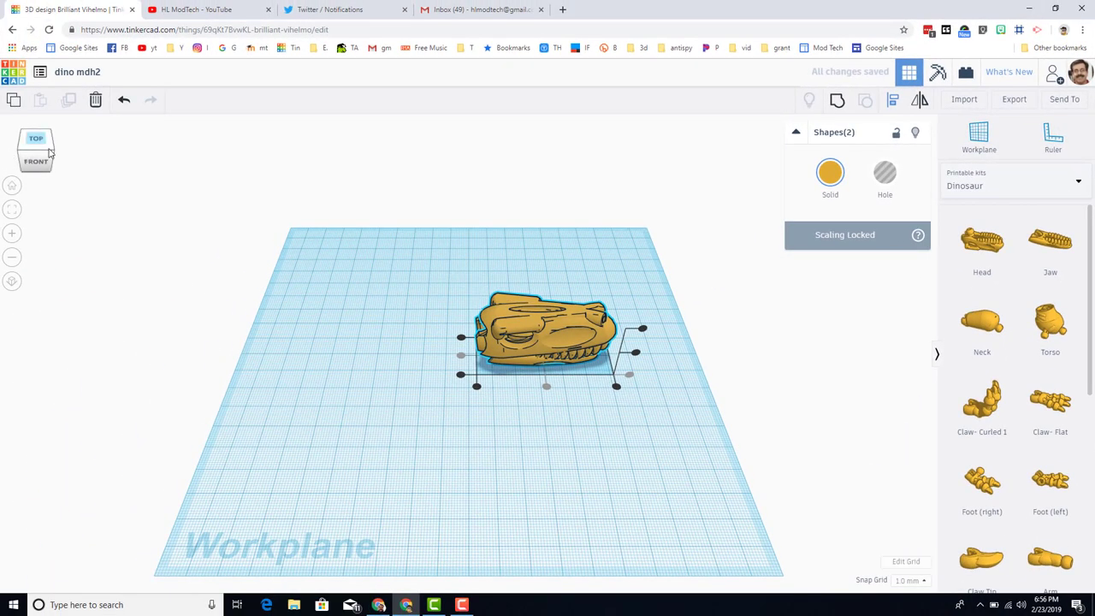
# Step: From an angled view, select the Head and lift it 4.00 above the workplane
pyautogui.click(52, 151)
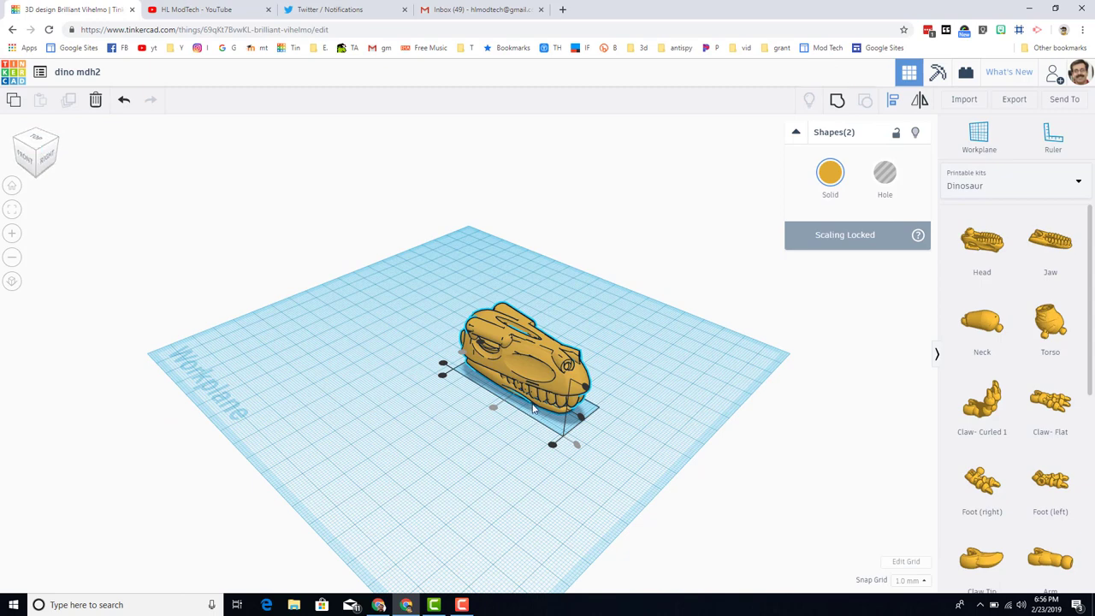
pyautogui.click(279, 377)
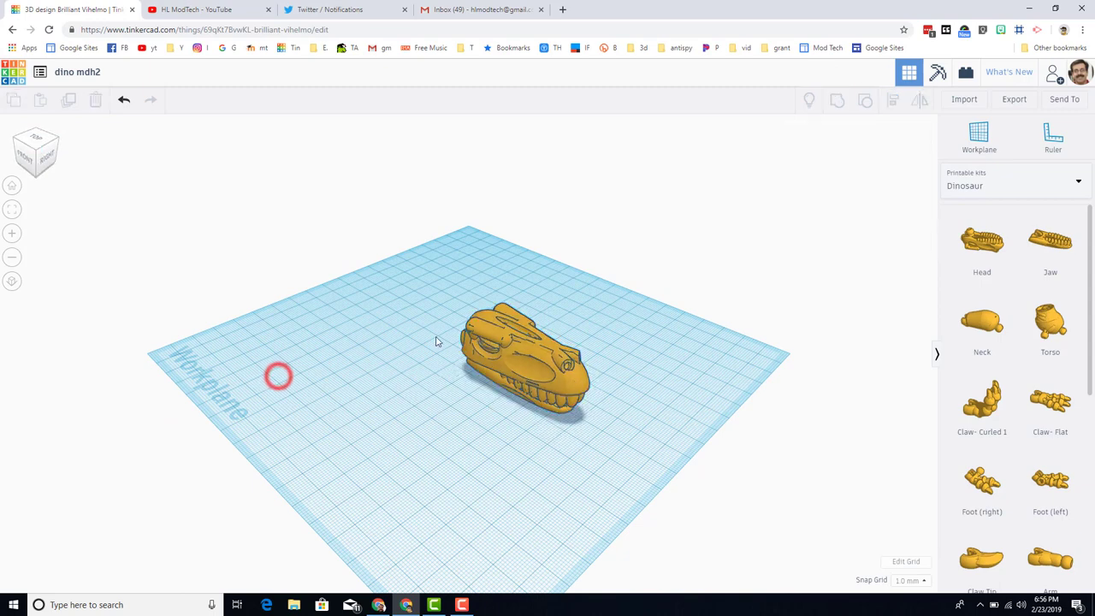
pyautogui.click(511, 344)
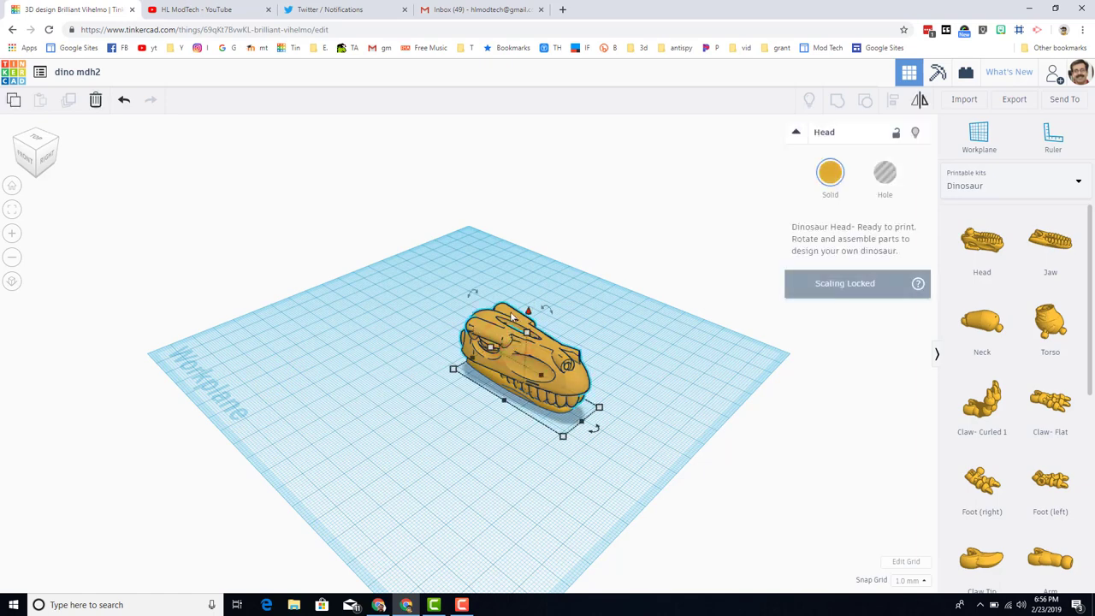
pyautogui.click(37, 149)
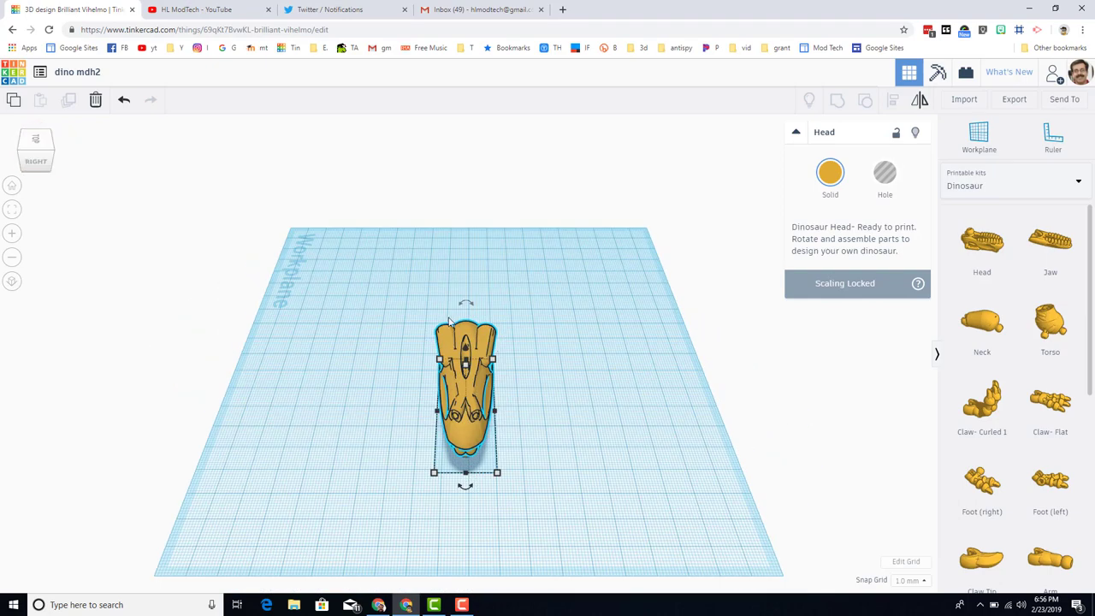
pyautogui.click(49, 153)
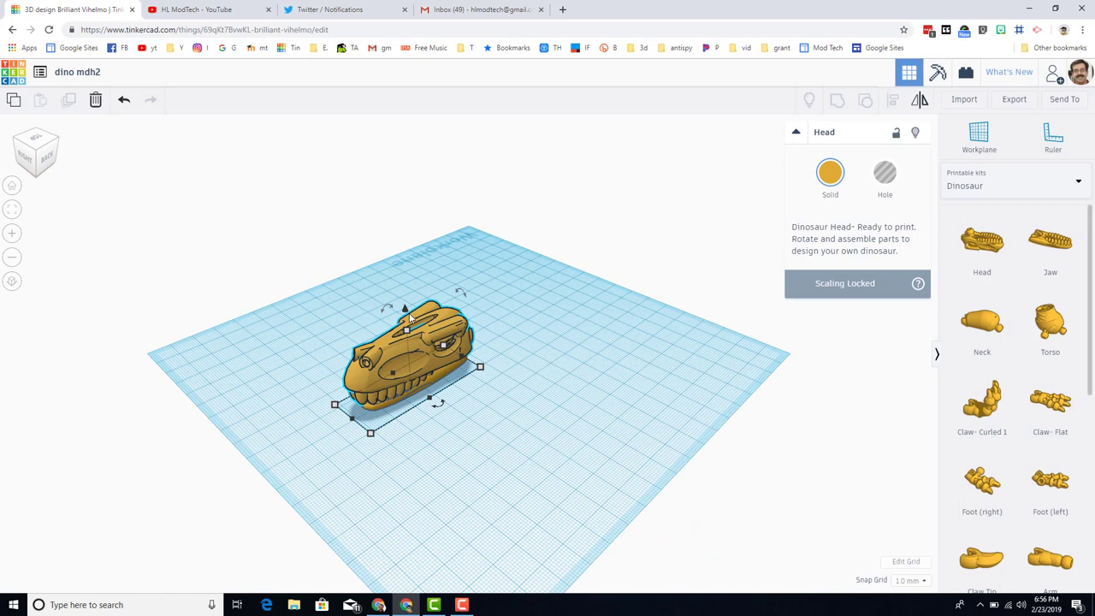
pyautogui.moveTo(405, 318); pyautogui.dragTo(402, 314)
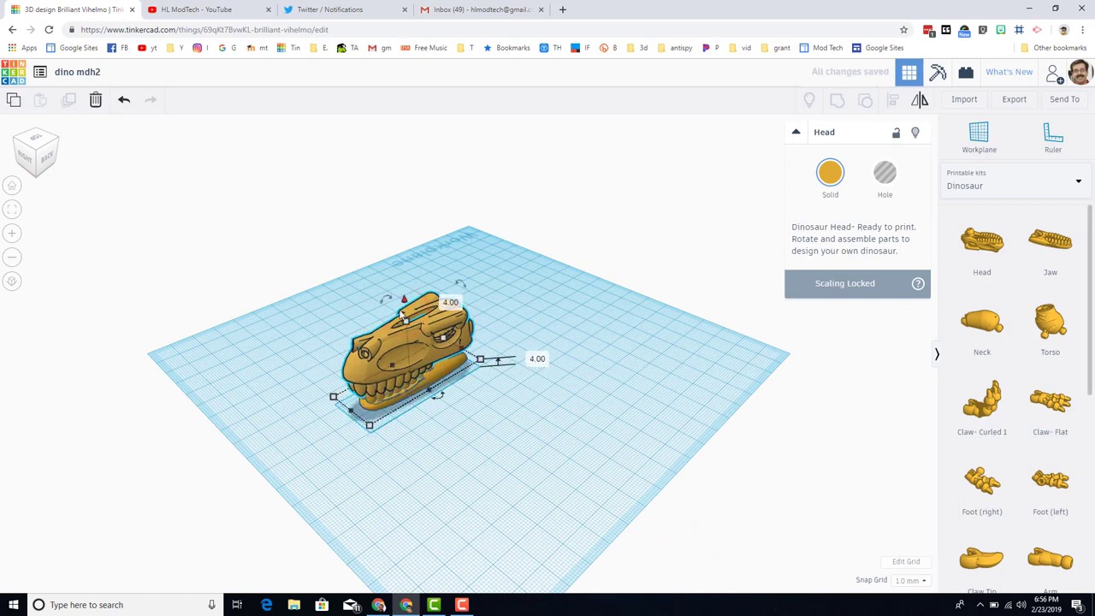
# Step: Zoom and orbit around the raised Head from back and left-front, then reselect it
pyautogui.click(13, 210)
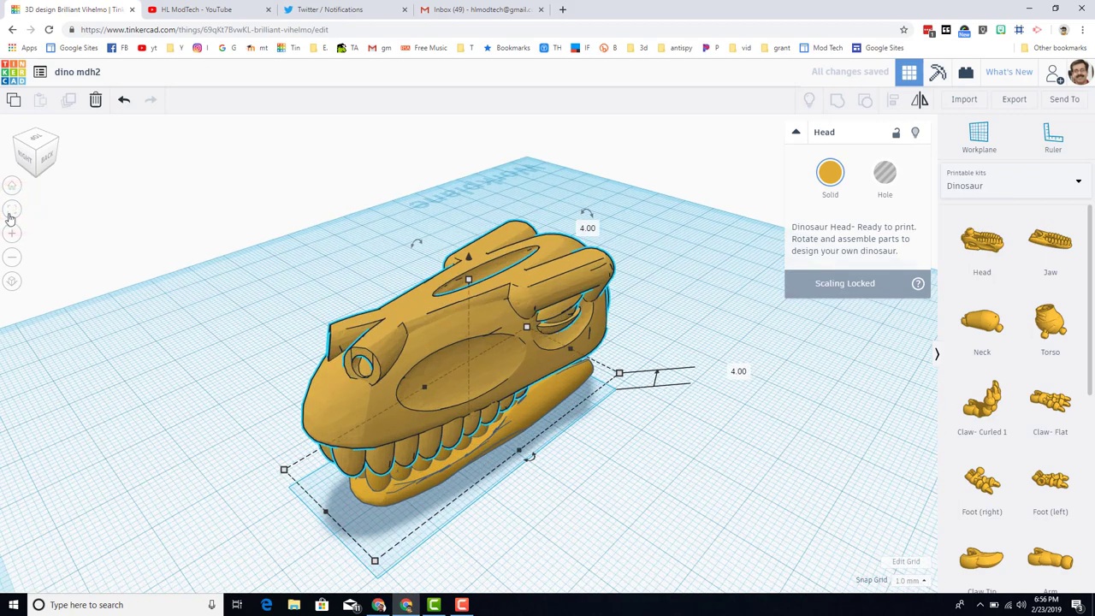
pyautogui.click(54, 155)
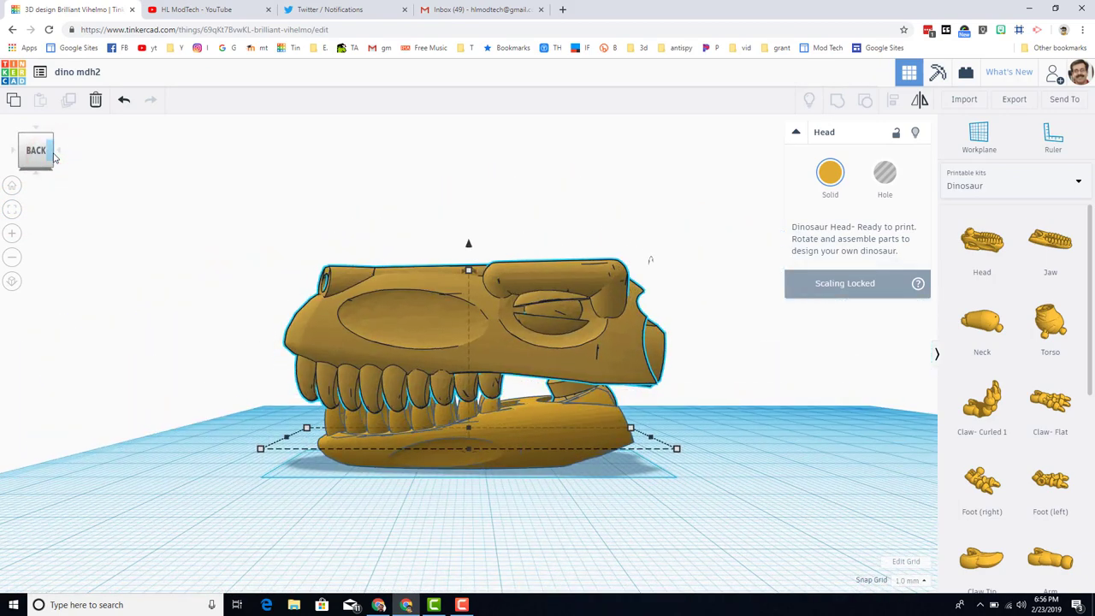
pyautogui.click(53, 139)
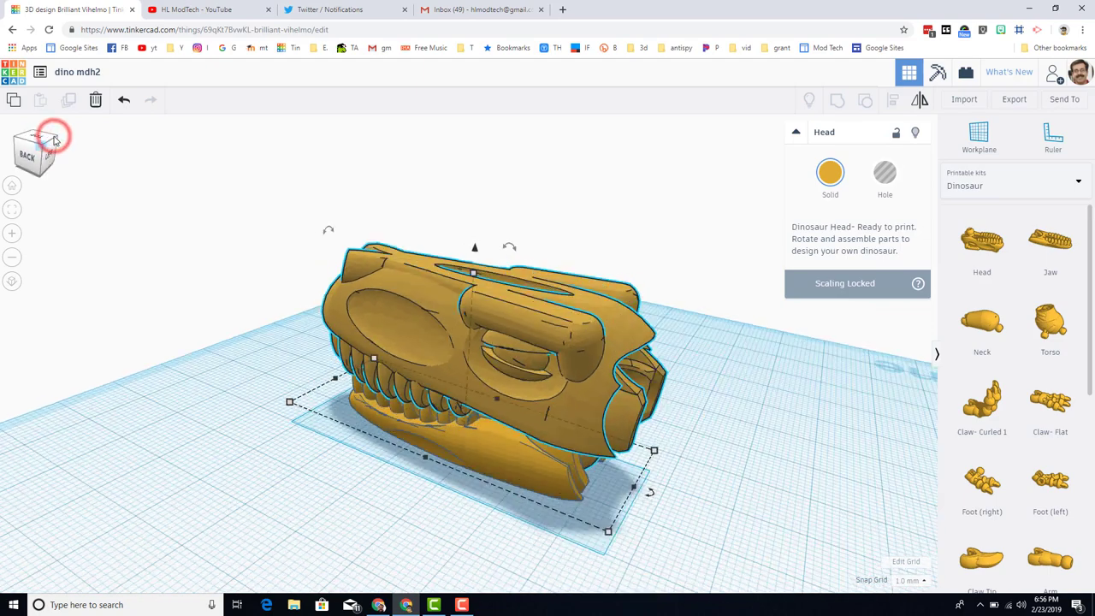
pyautogui.click(41, 161)
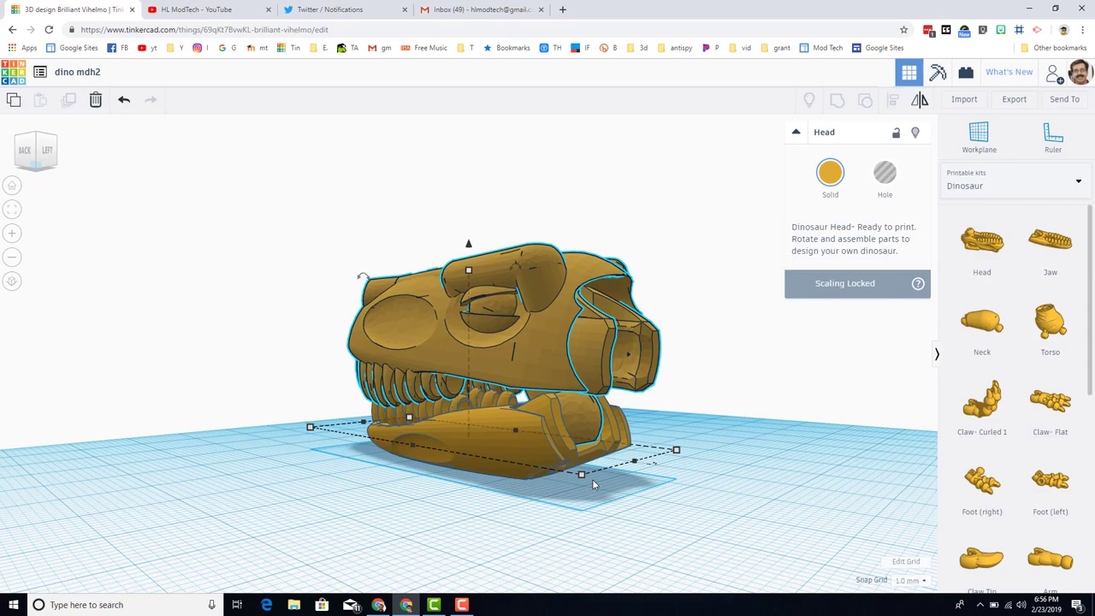
pyautogui.moveTo(717, 498); pyautogui.dragTo(455, 487, button='right')
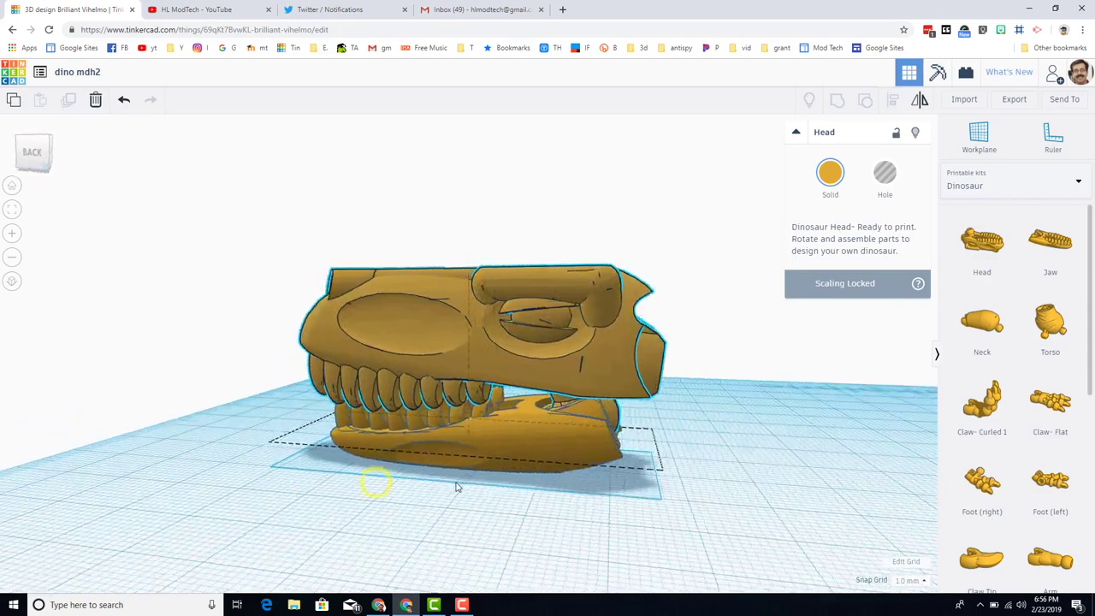
pyautogui.click(196, 383)
pyautogui.click(330, 314)
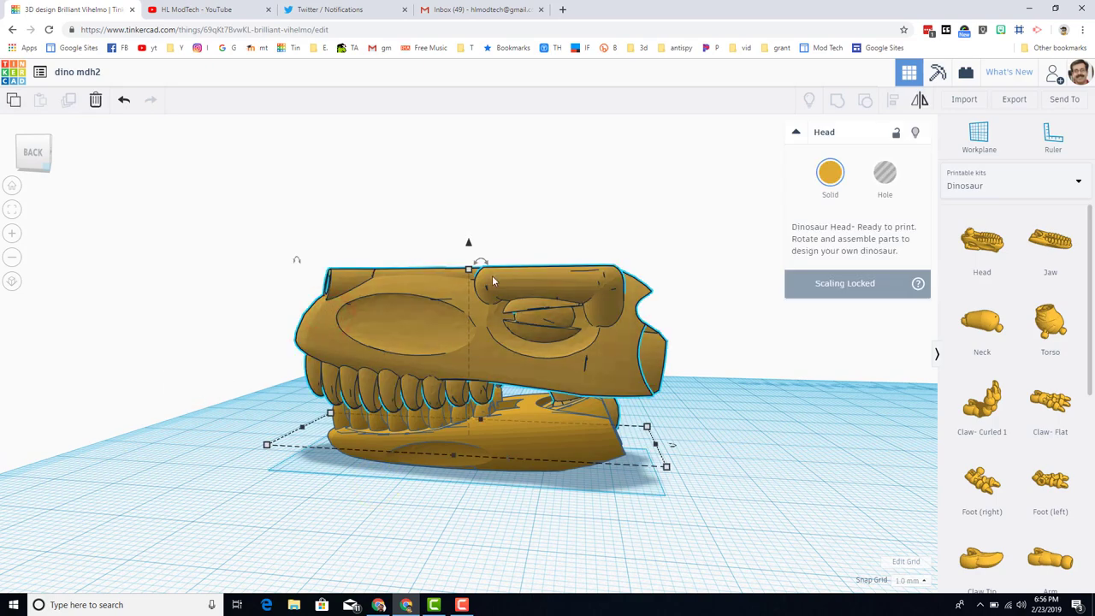
# Step: Rotate the Head back a few degrees so the skull angles upward
pyautogui.click(43, 138)
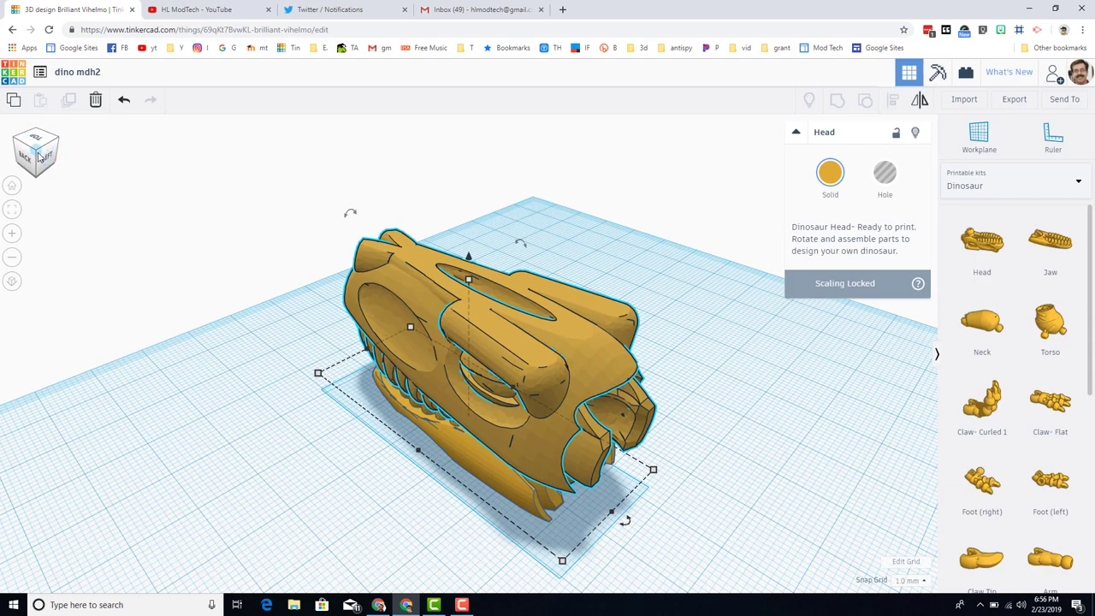
pyautogui.moveTo(525, 248)
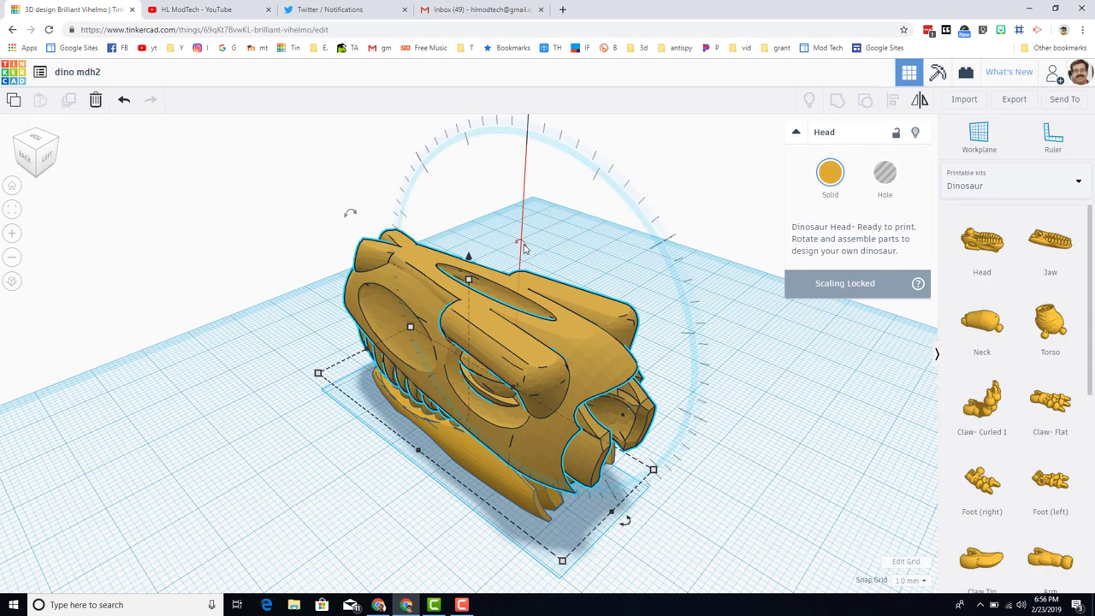
pyautogui.moveTo(524, 246); pyautogui.dragTo(531, 187)
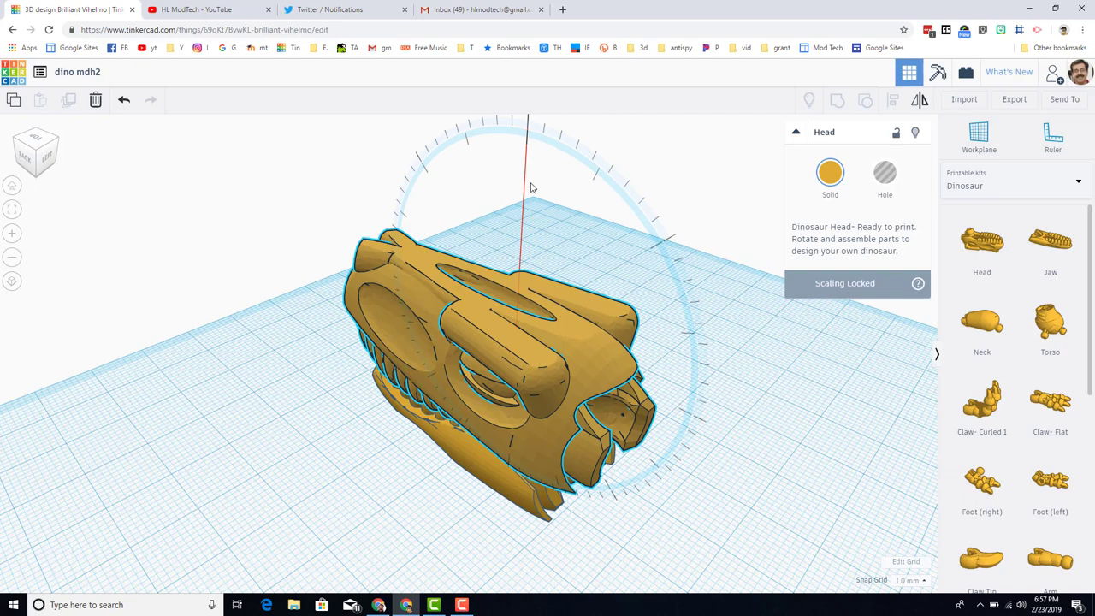
pyautogui.moveTo(536, 238); pyautogui.dragTo(557, 262)
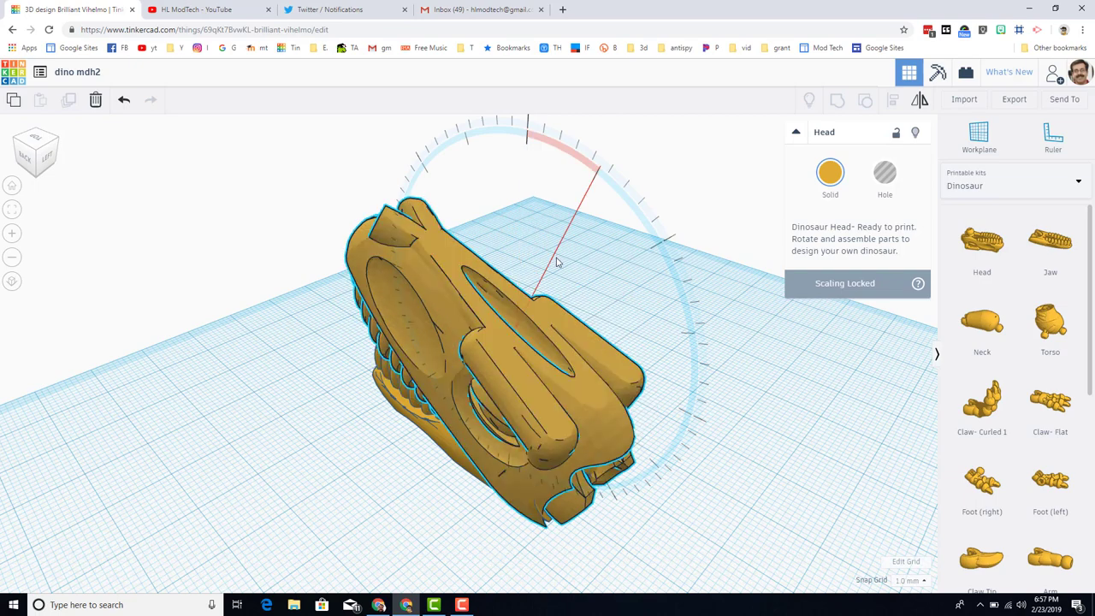
pyautogui.moveTo(536, 224)
pyautogui.mouseDown()
pyautogui.moveTo(520, 206)
pyautogui.moveTo(558, 245)
pyautogui.moveTo(526, 211)
pyautogui.mouseUp()
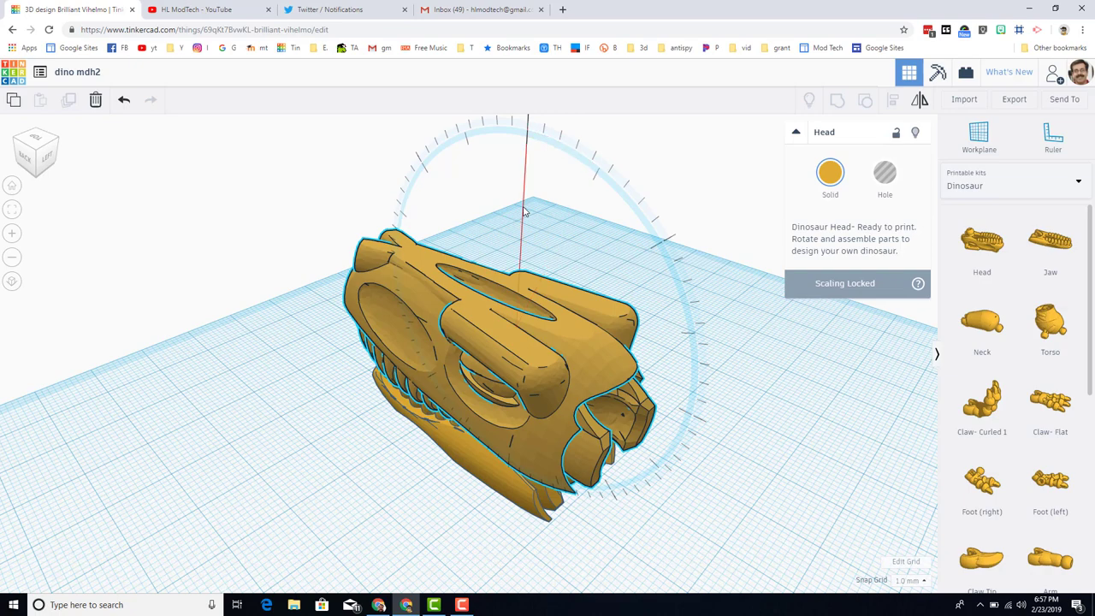
pyautogui.moveTo(535, 171); pyautogui.dragTo(614, 162)
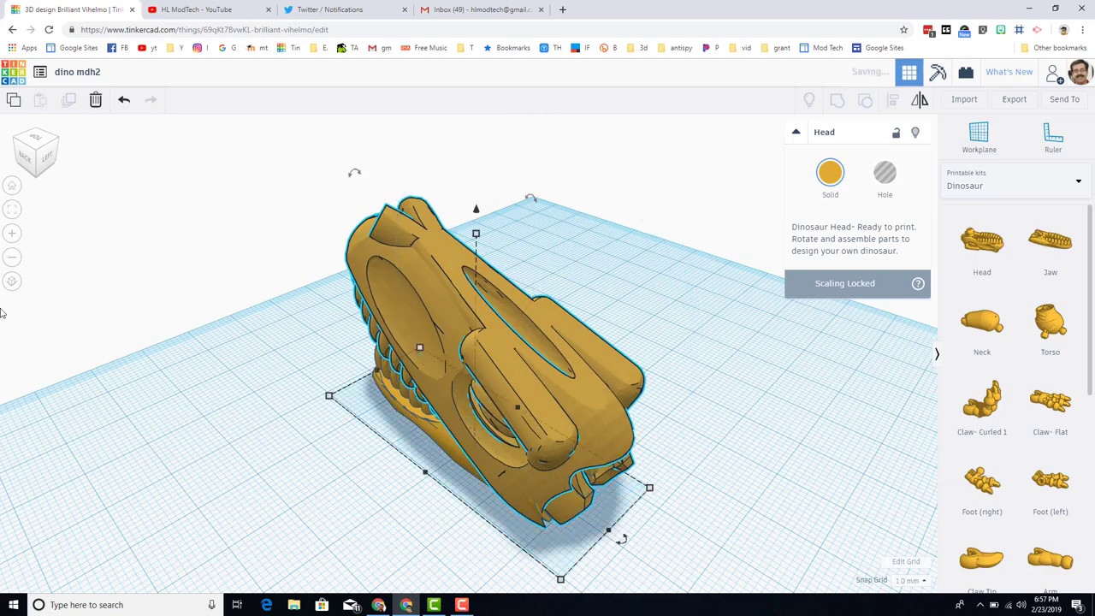
# Step: In side view, lift the Head to 3.15 and nudge it right over the Jaw
pyautogui.click(28, 161)
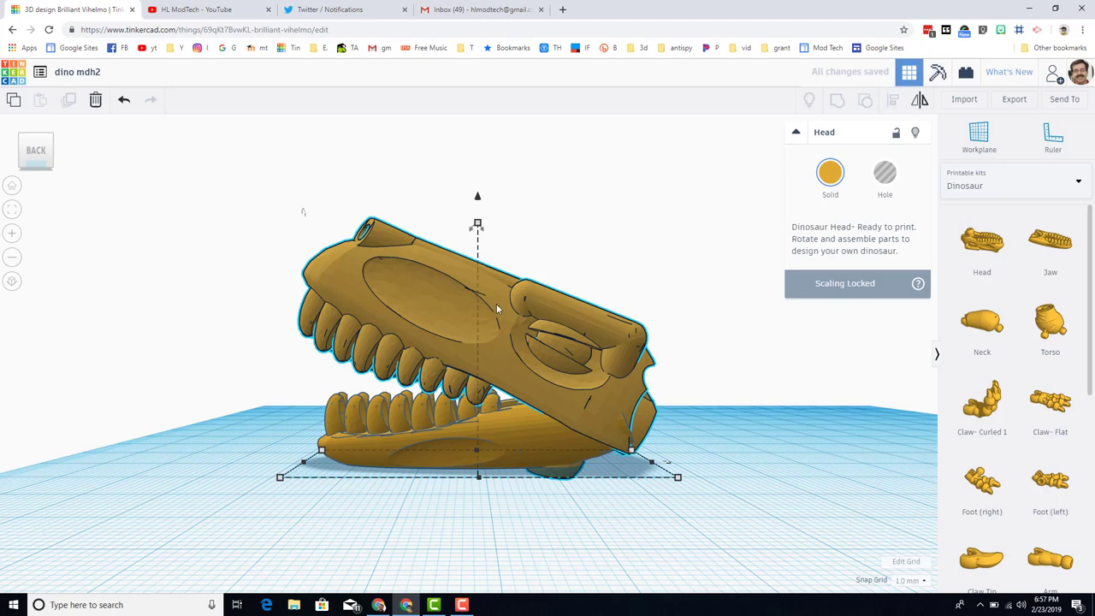
pyautogui.click(548, 218)
pyautogui.click(500, 327)
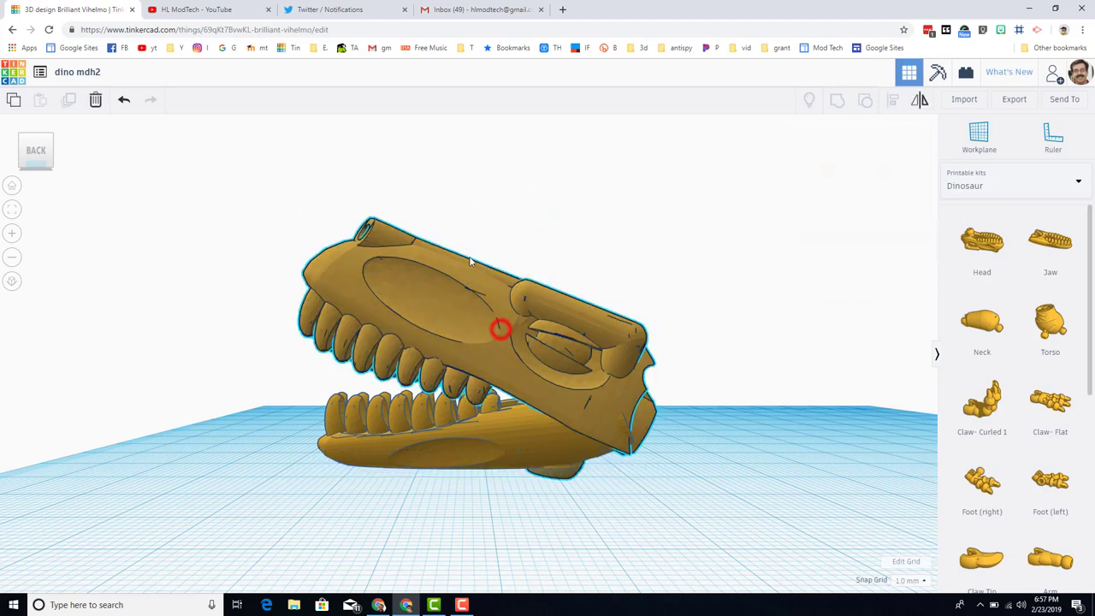
pyautogui.moveTo(478, 199); pyautogui.dragTo(478, 180)
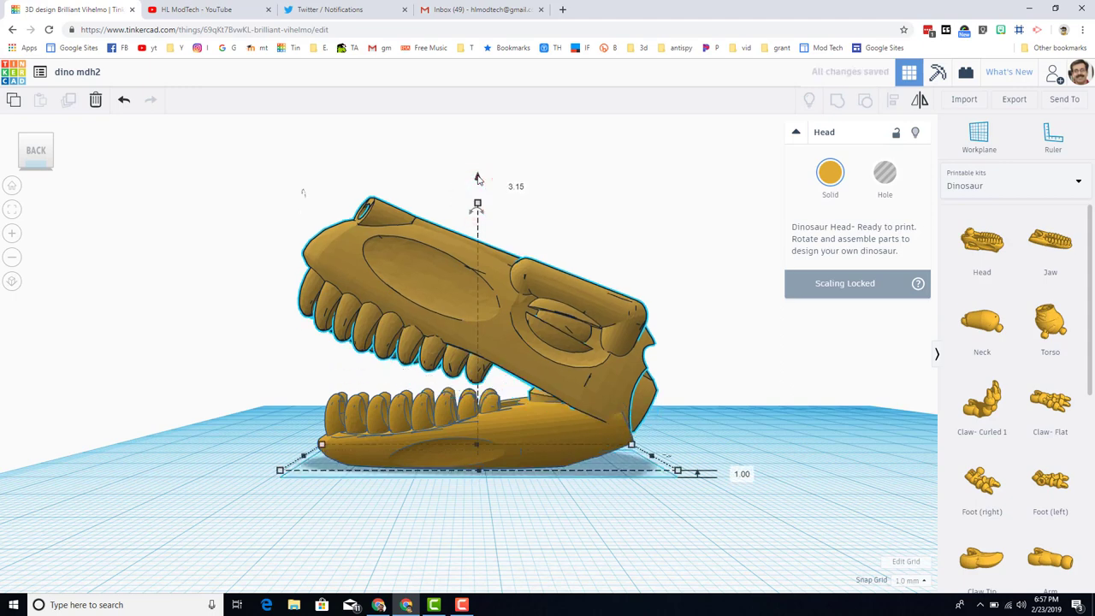
pyautogui.press('Right')
pyautogui.press('Right')
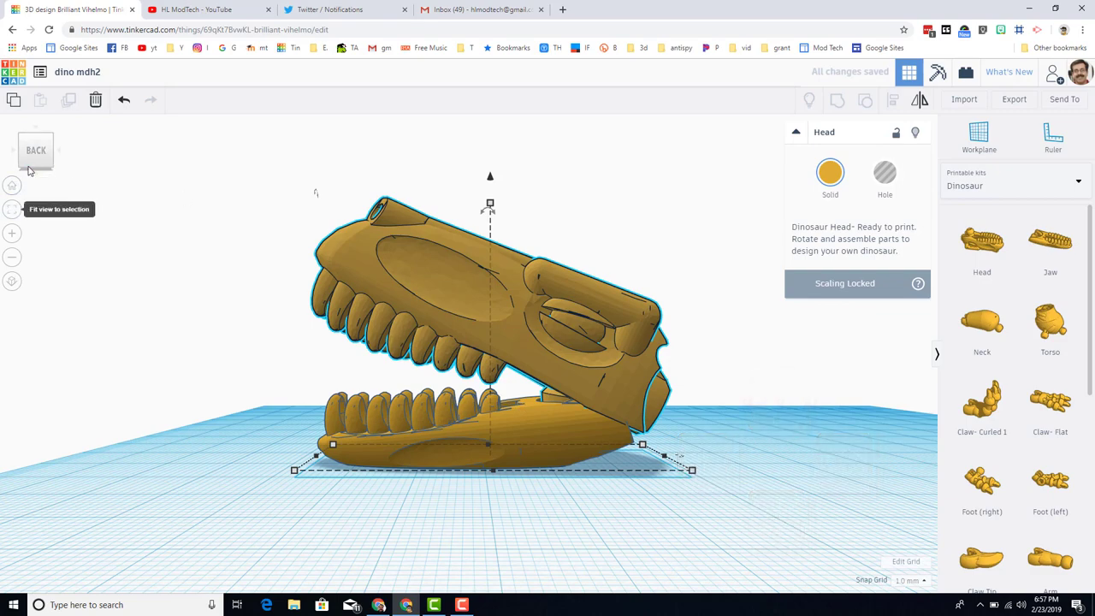
# Step: Orbit around the skull to check the Head's position from the left and above
pyautogui.moveTo(52, 137); pyautogui.dragTo(47, 164, button='right')
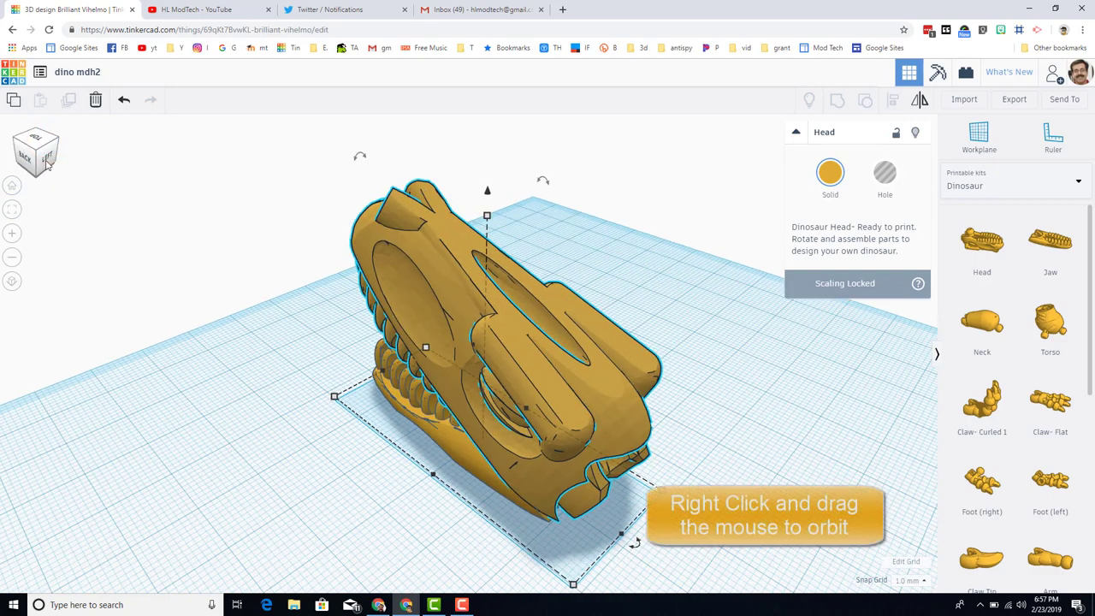
pyautogui.click(47, 161)
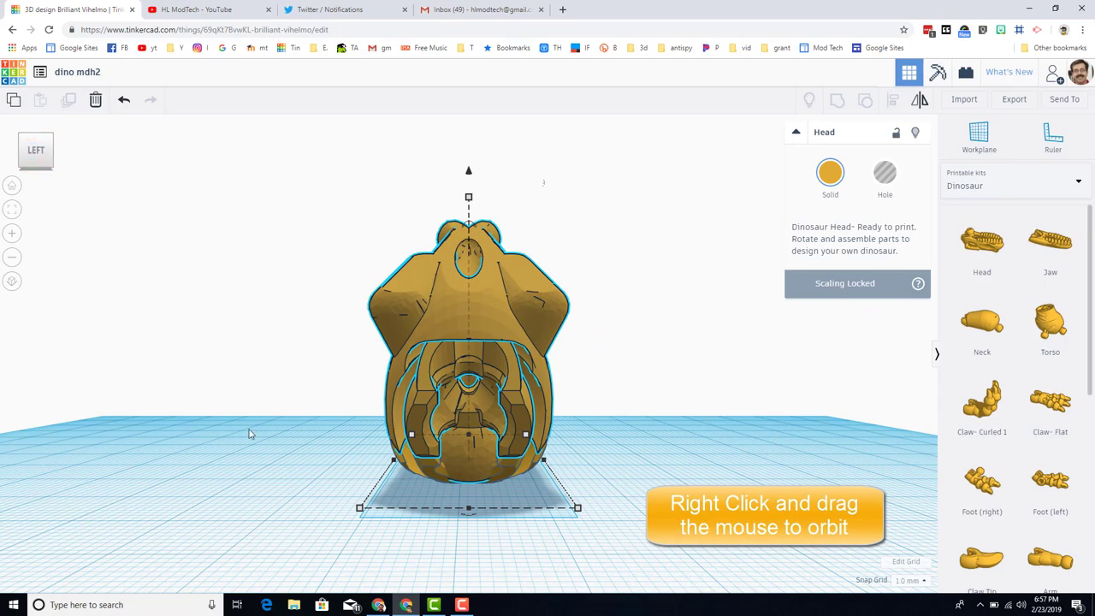
pyautogui.moveTo(417, 511); pyautogui.dragTo(396, 190, button='right')
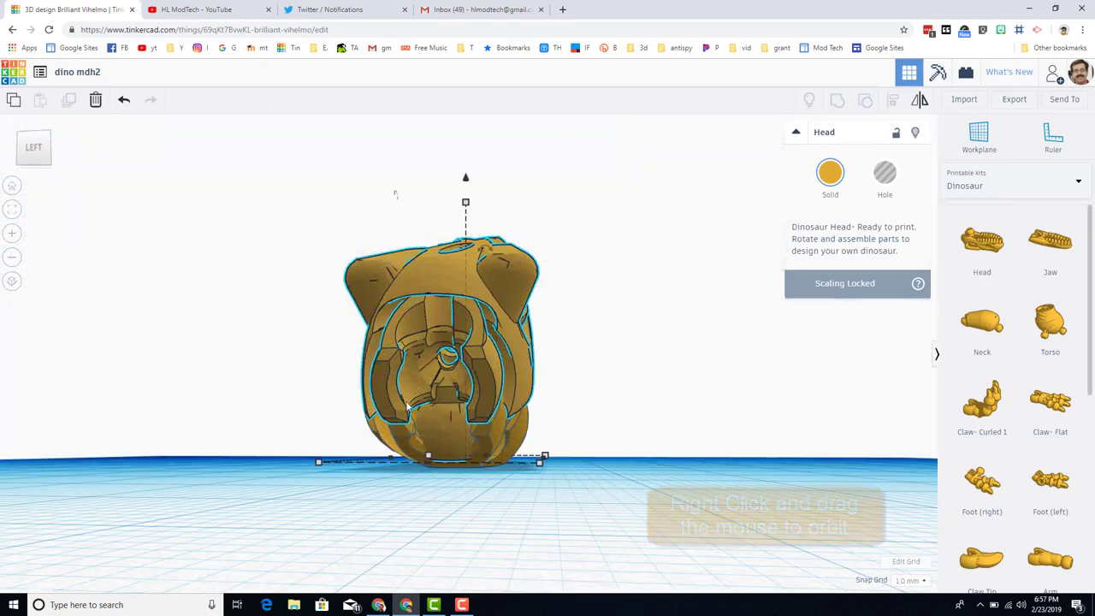
pyautogui.moveTo(233, 425); pyautogui.dragTo(517, 476, button='right')
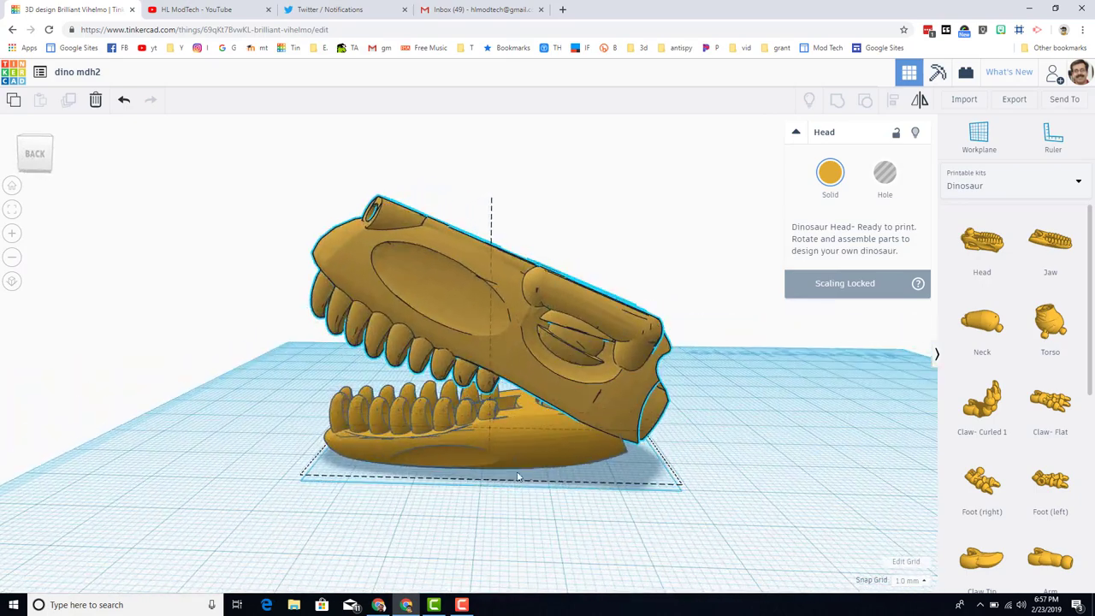
# Step: Select the head and jaw together, orbit the skull, then show the shape category list
pyautogui.click(300, 477)
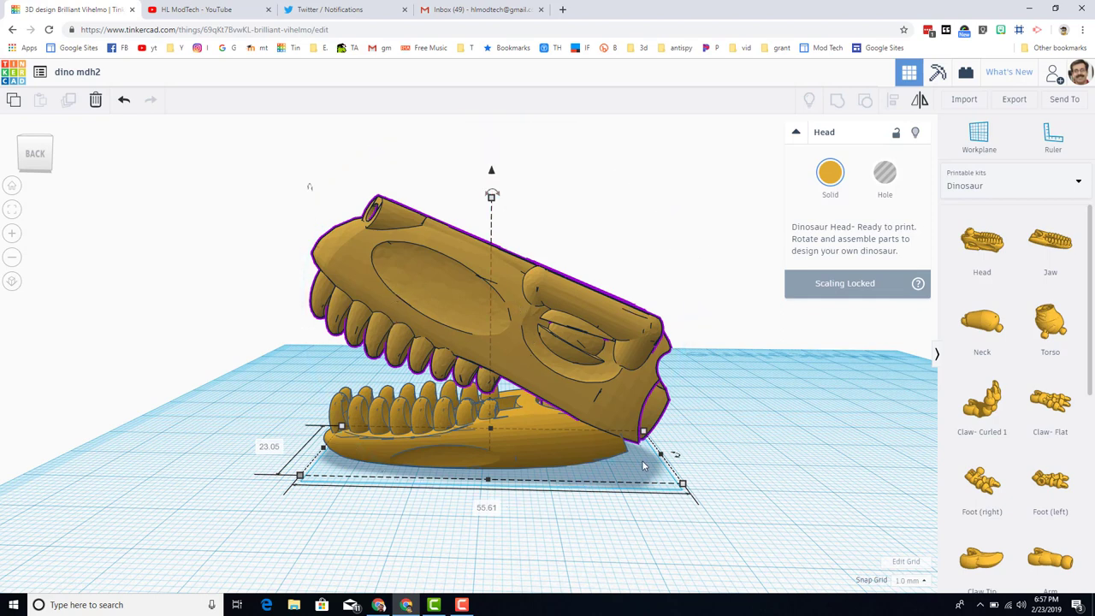
pyautogui.click(226, 379)
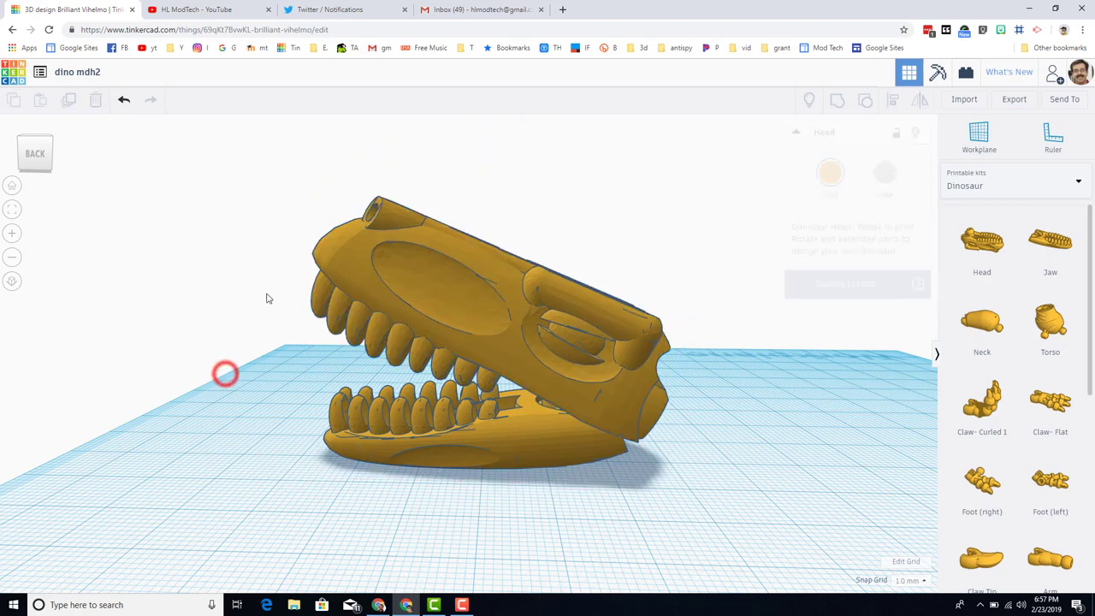
pyautogui.moveTo(244, 261); pyautogui.dragTo(547, 505)
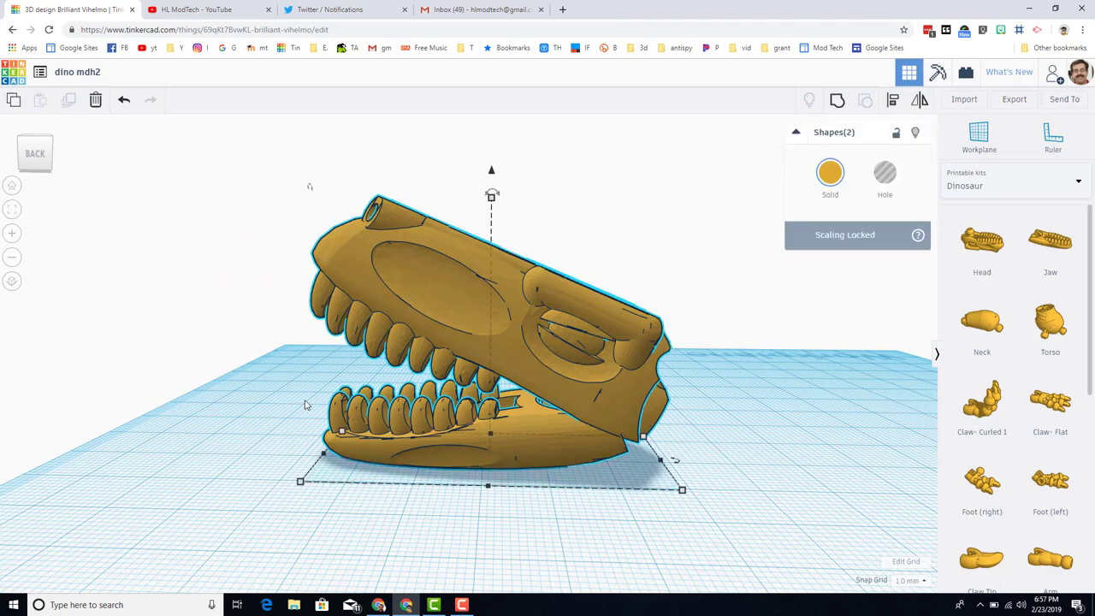
pyautogui.click(225, 417)
pyautogui.moveTo(183, 396); pyautogui.dragTo(454, 358, button='right')
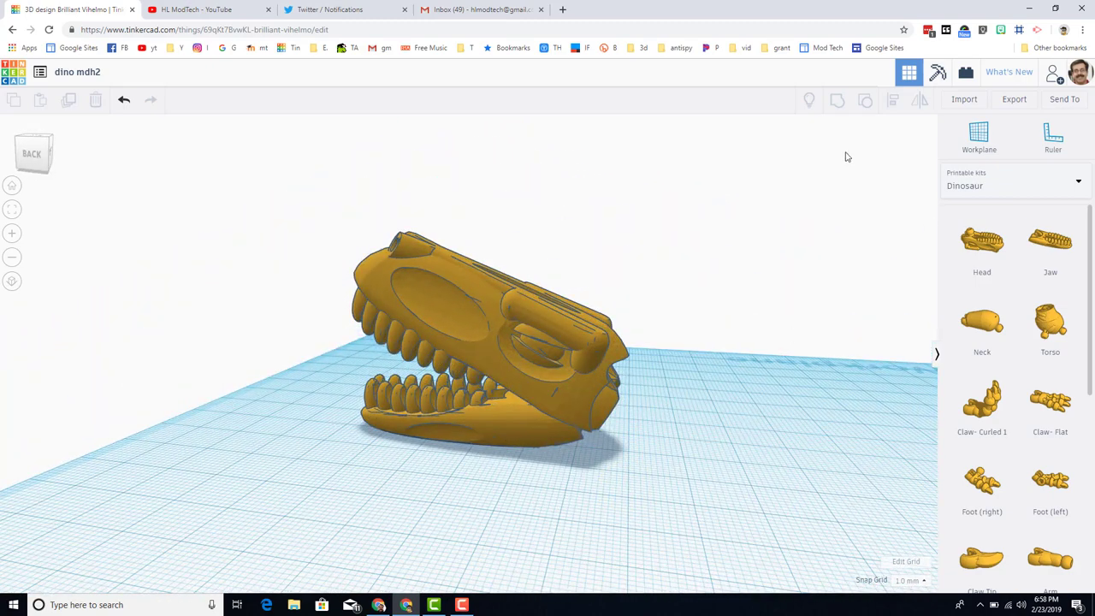
pyautogui.click(962, 178)
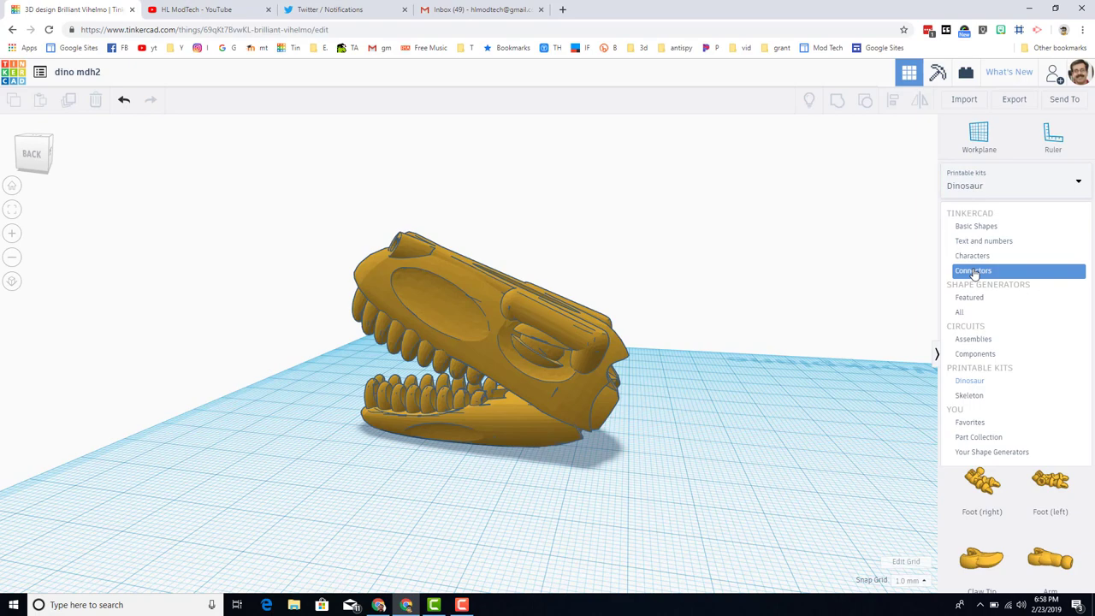
# Step: Place an Egg from the Characters shapes next to the skull
pyautogui.click(975, 258)
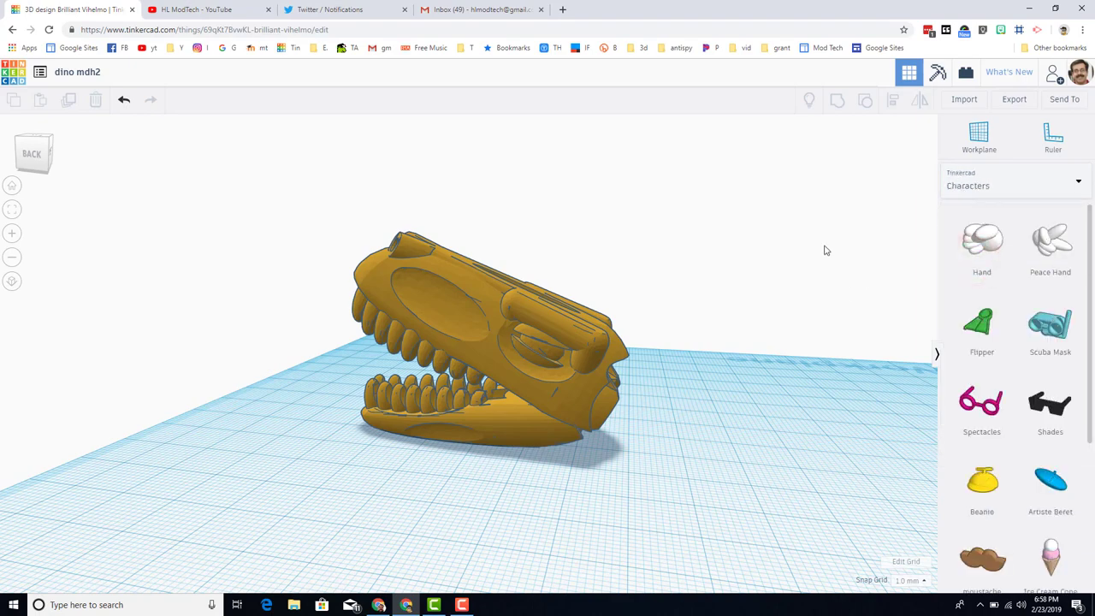
pyautogui.scroll(-2, 856, 257)
pyautogui.scroll(-5, 1051, 317)
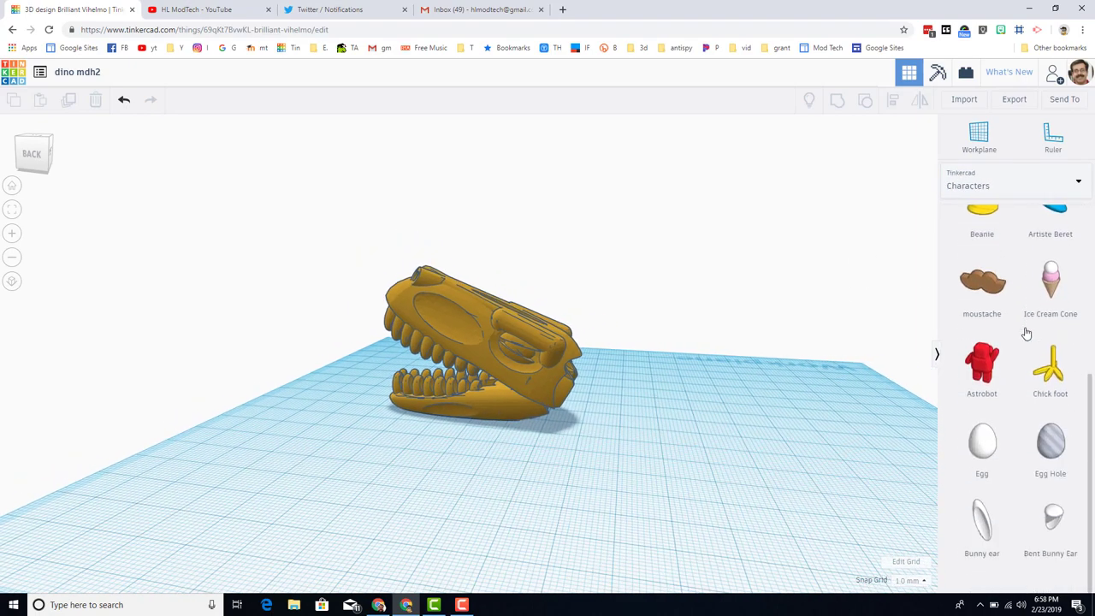
pyautogui.scroll(1, 1031, 332)
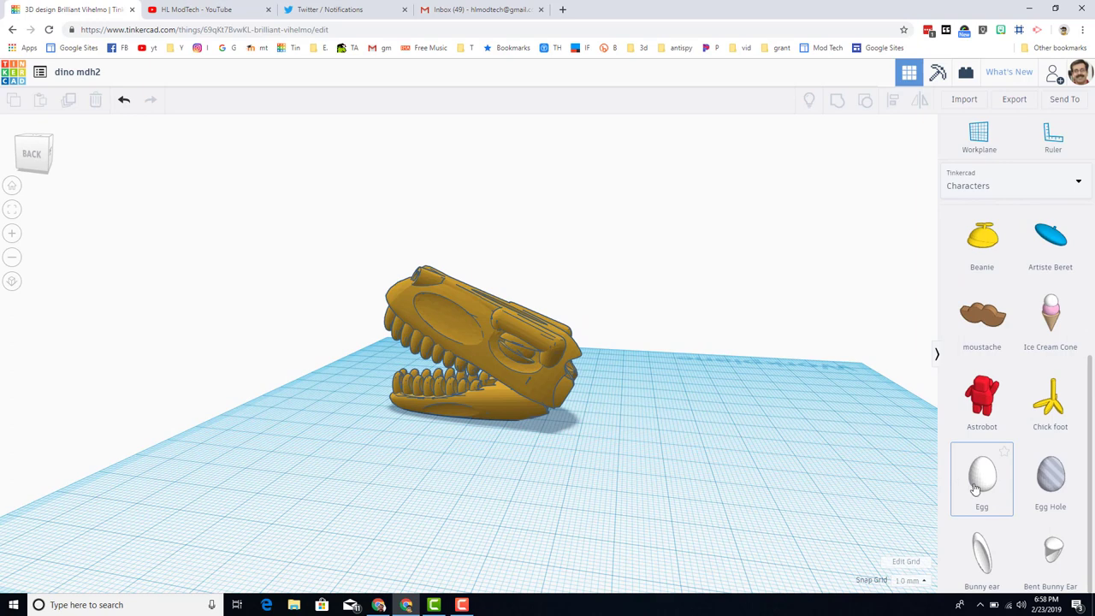
pyautogui.moveTo(785, 426); pyautogui.dragTo(543, 385)
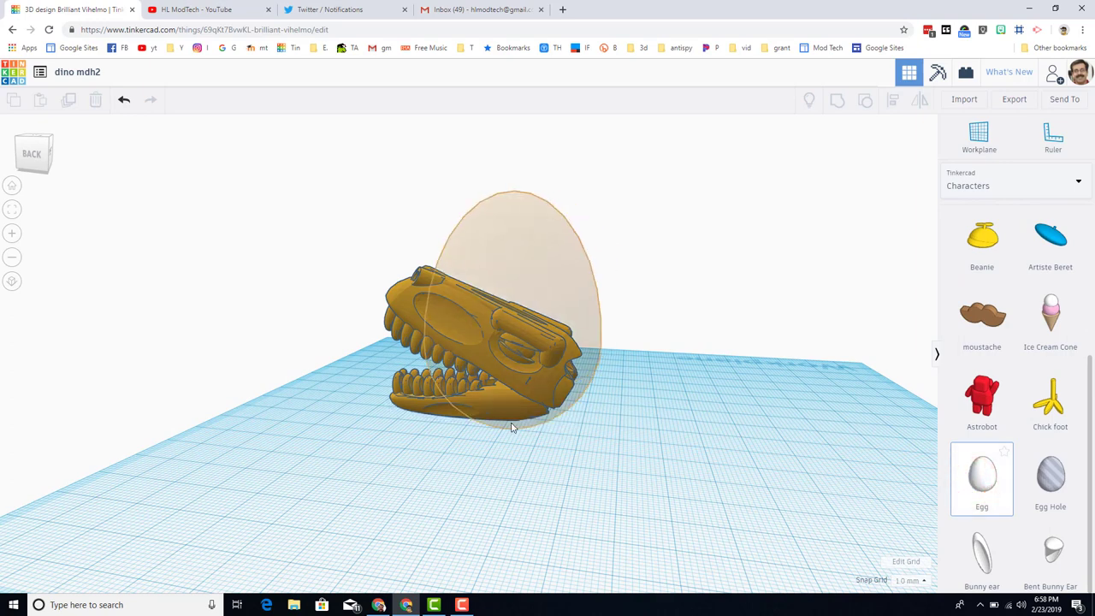
# Step: Select the egg and both skull parts and align them along one edge
pyautogui.click(50, 144)
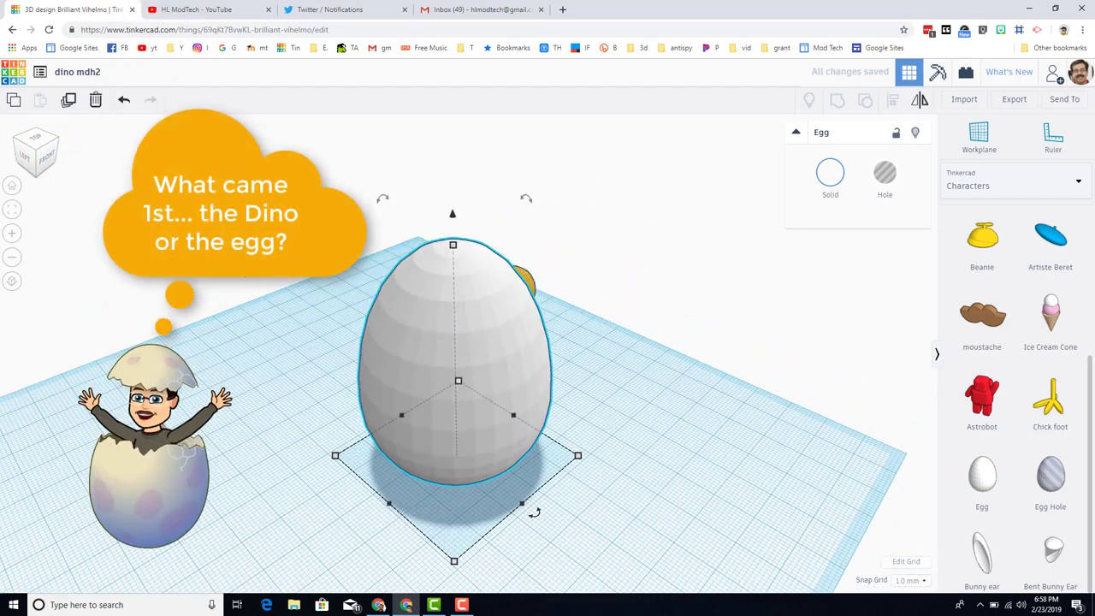
pyautogui.moveTo(241, 267); pyautogui.dragTo(592, 481)
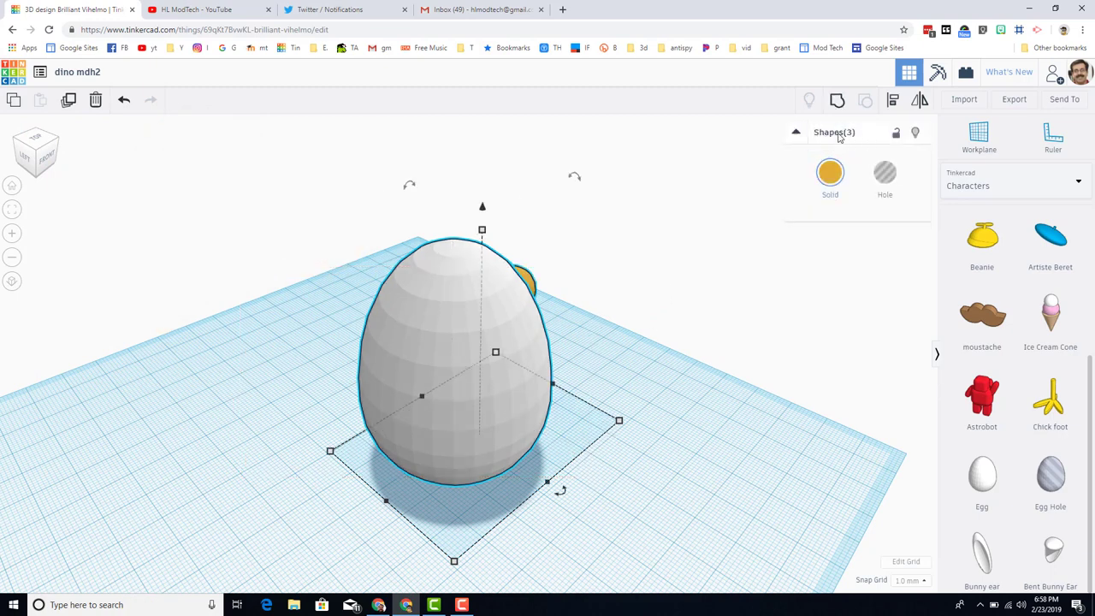
pyautogui.click(895, 100)
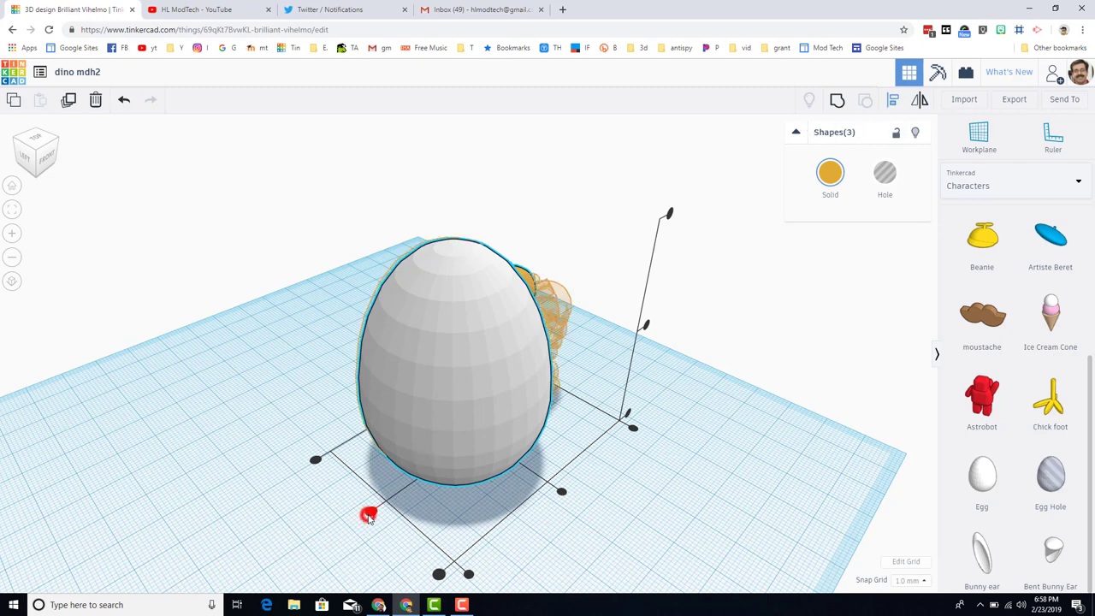
pyautogui.click(368, 516)
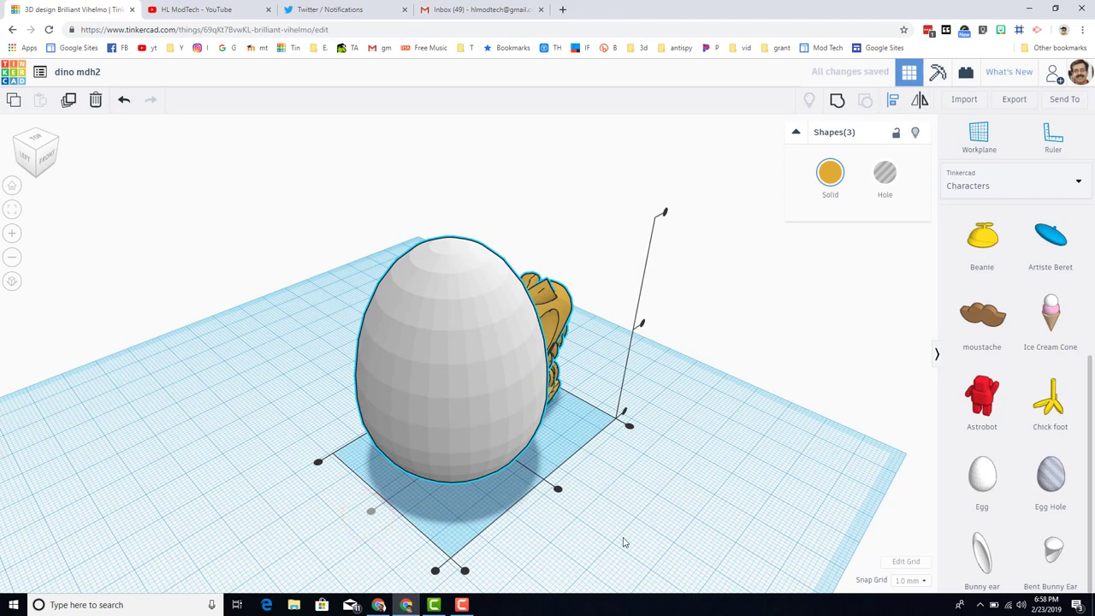
# Step: Nudge the egg right with the arrow keys until it covers the skull's back half
pyautogui.moveTo(671, 538); pyautogui.dragTo(453, 525, button='right')
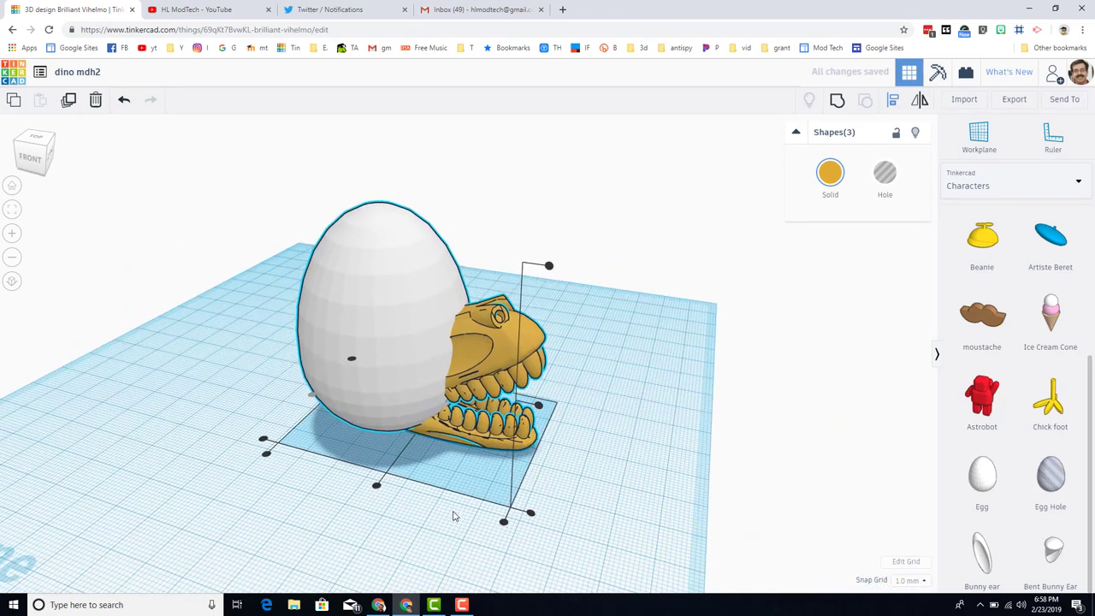
pyautogui.click(431, 519)
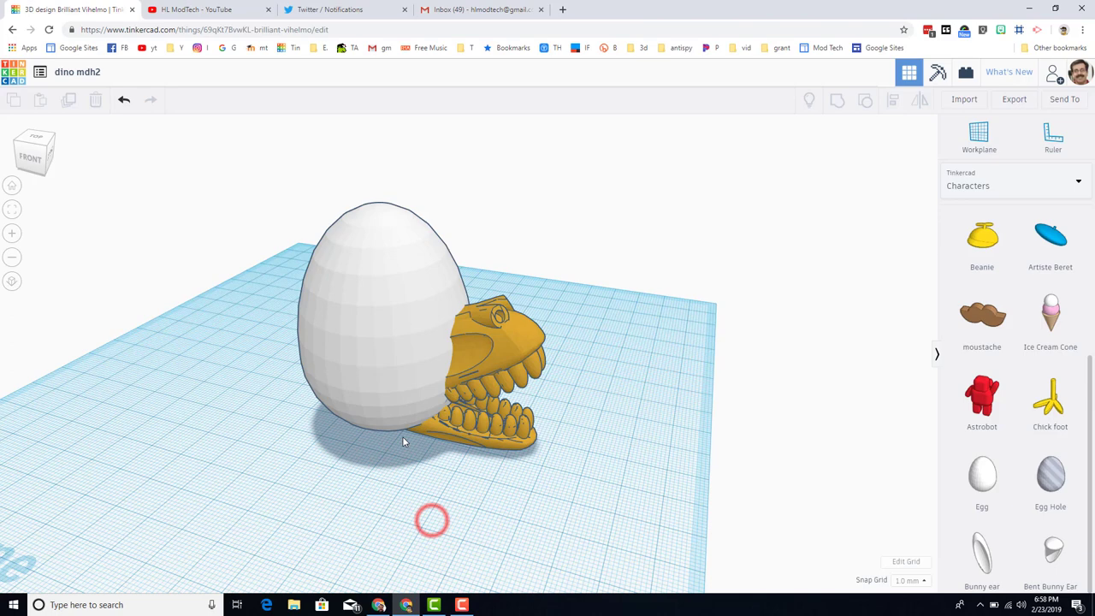
pyautogui.click(384, 390)
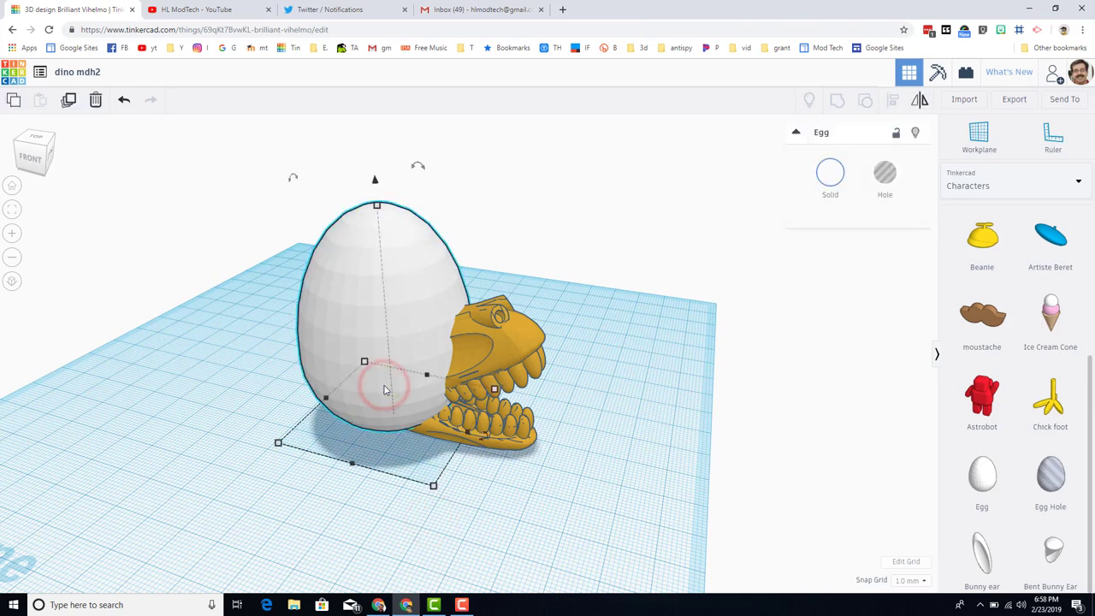
pyautogui.press('Right')
pyautogui.press('Right')
pyautogui.press('Right')
pyautogui.press('Right')
pyautogui.press('Right')
pyautogui.press('Right')
pyautogui.press('Right')
pyautogui.press('Right')
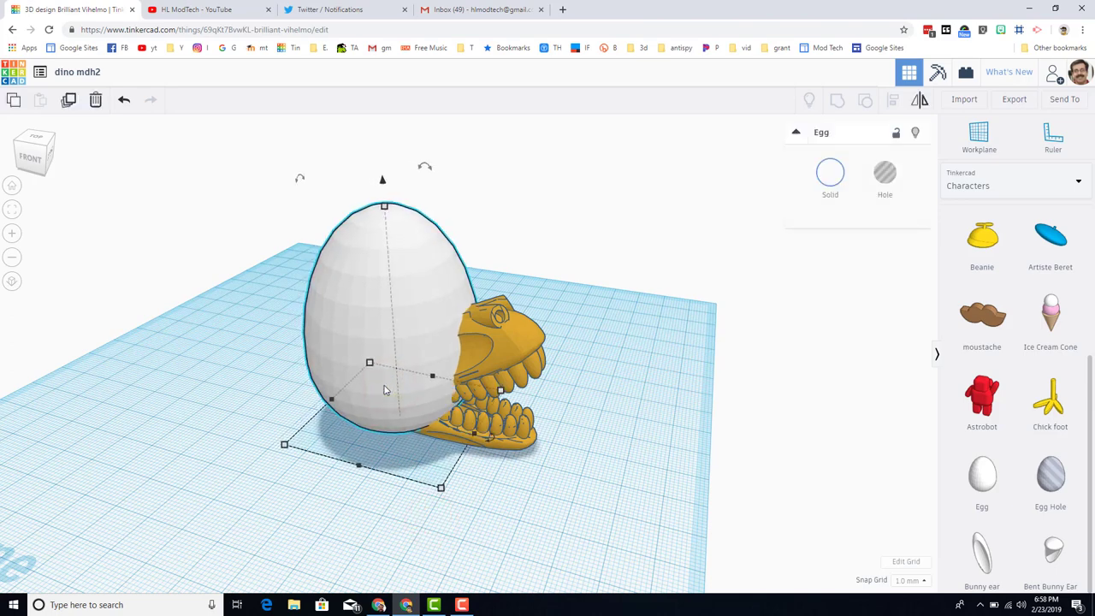
pyautogui.press('Right')
pyautogui.press('Right')
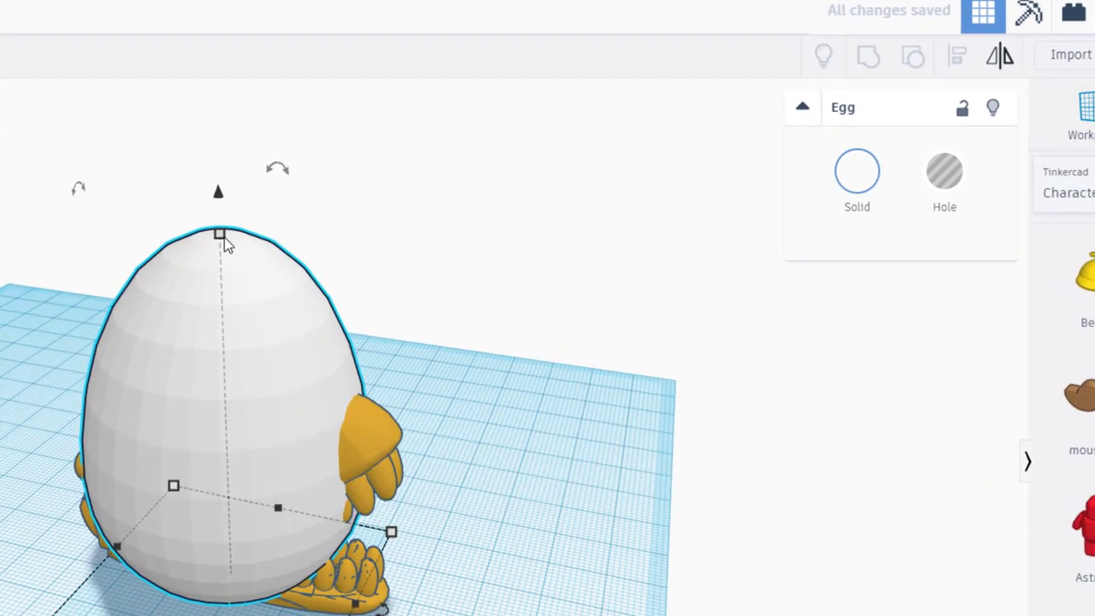
# Step: With the egg hidden, raise the two-part skull by entering elevation 31, then unhide the egg
pyautogui.moveTo(432, 215)
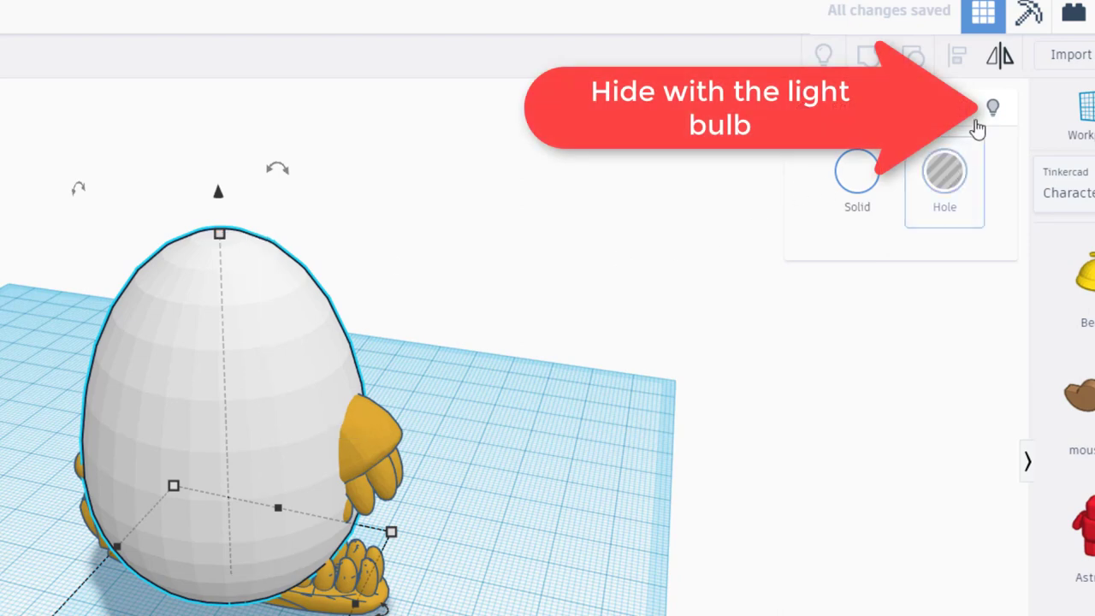
pyautogui.click(993, 110)
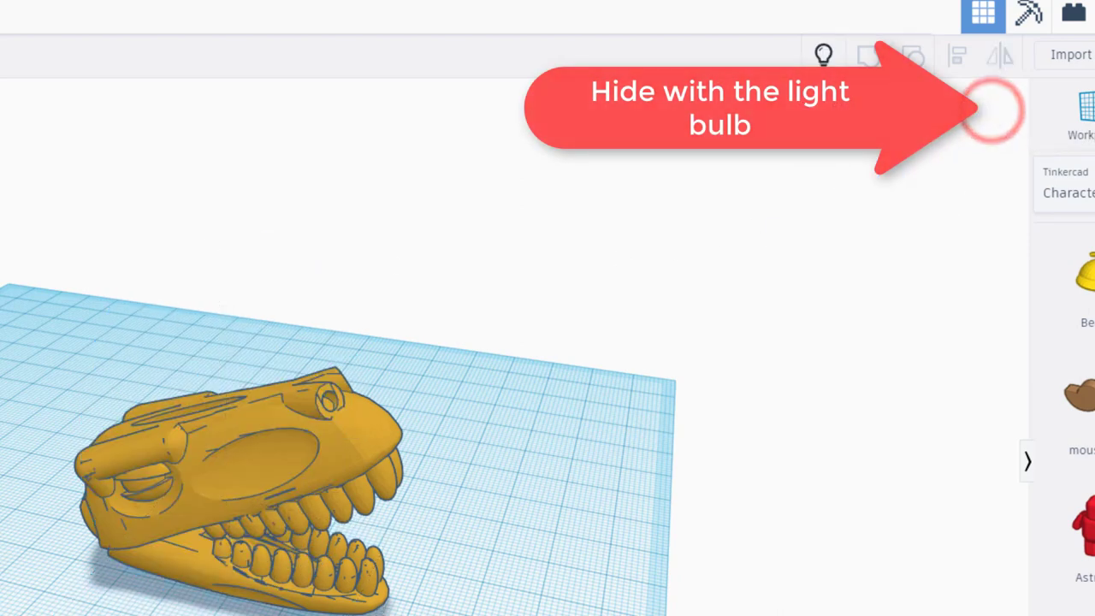
pyautogui.moveTo(3, 351); pyautogui.dragTo(256, 610)
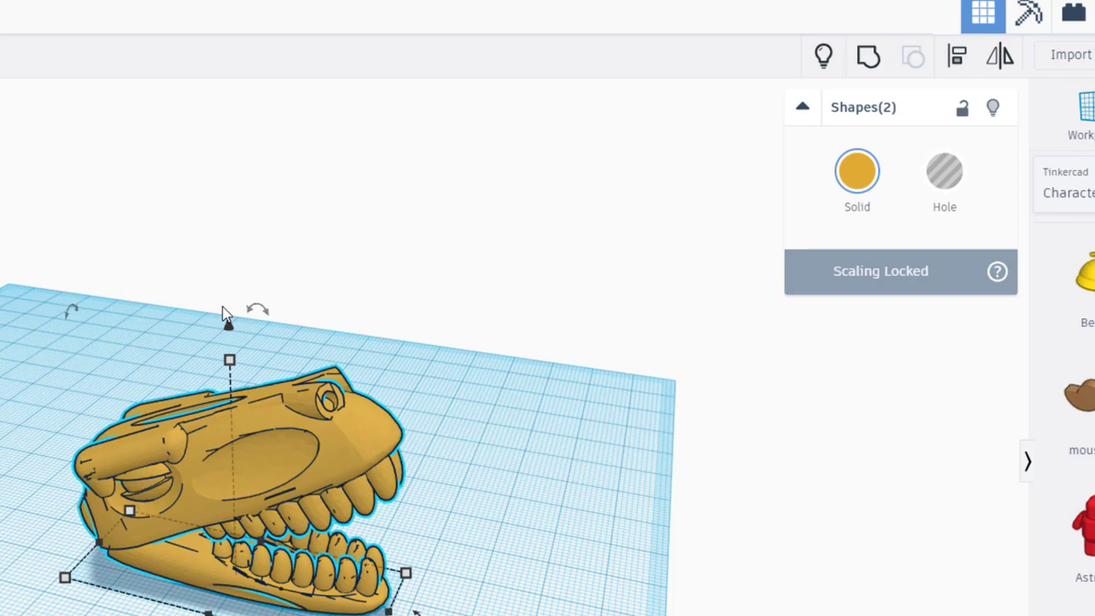
pyautogui.moveTo(229, 327); pyautogui.dragTo(210, 94)
pyautogui.click(511, 503)
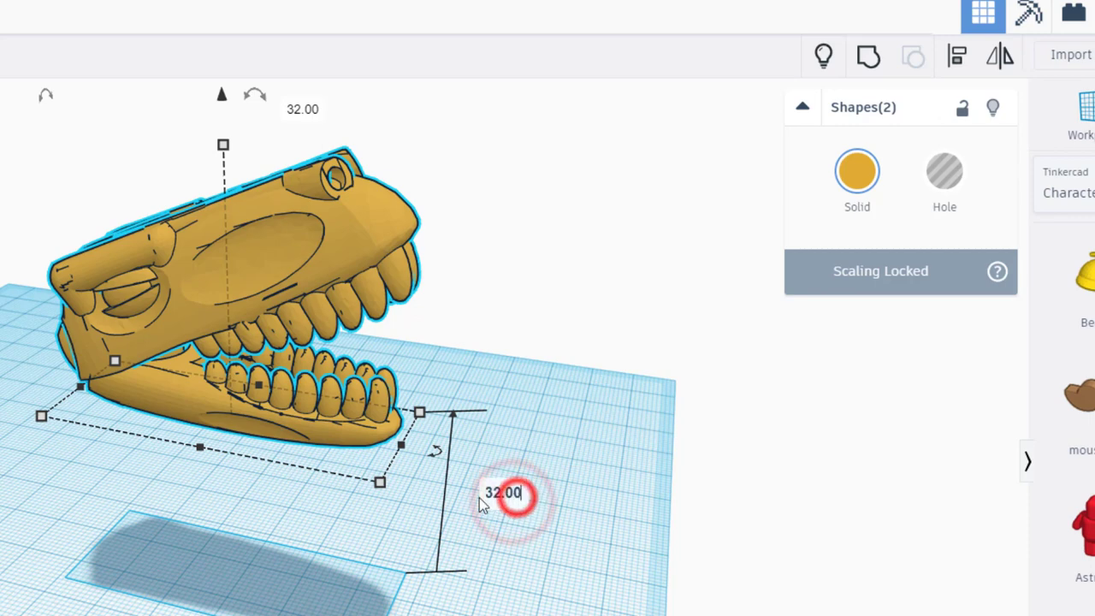
pyautogui.write('3')
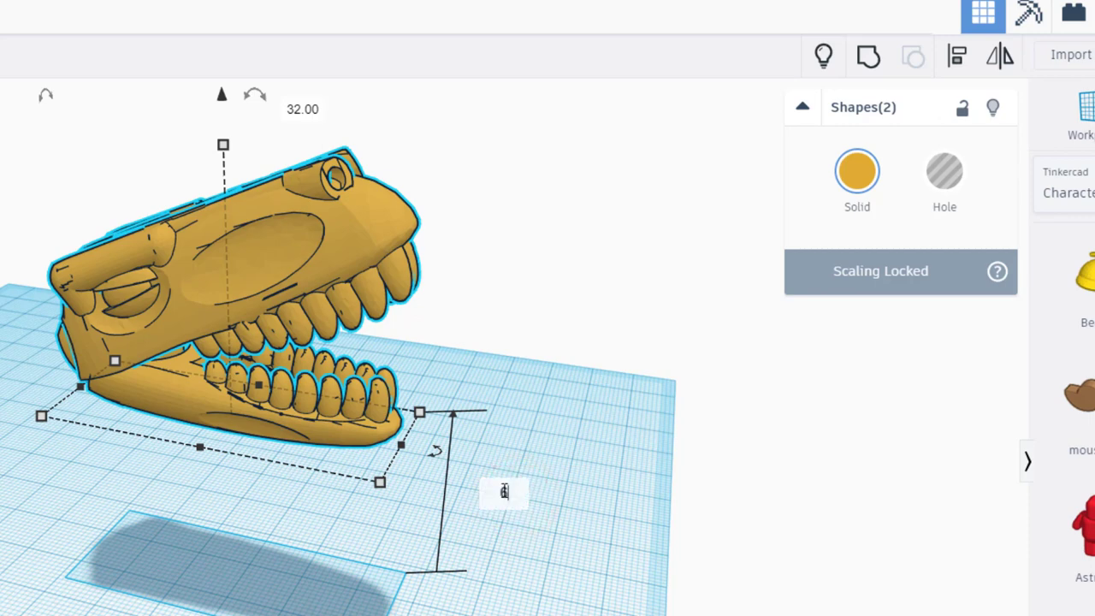
pyautogui.write('1')
pyautogui.press('Return')
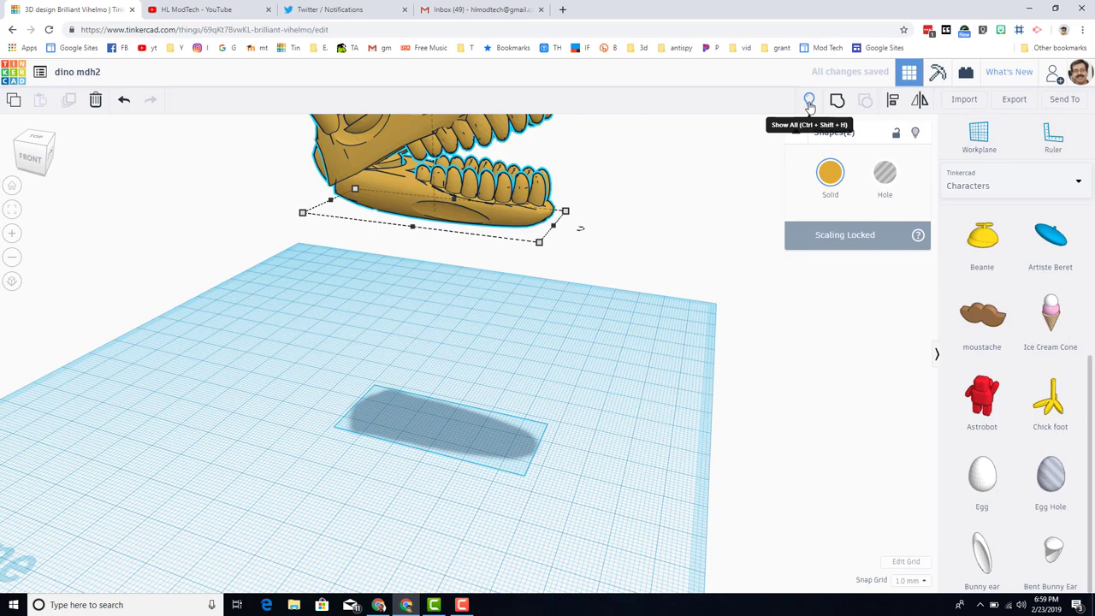
pyautogui.click(809, 102)
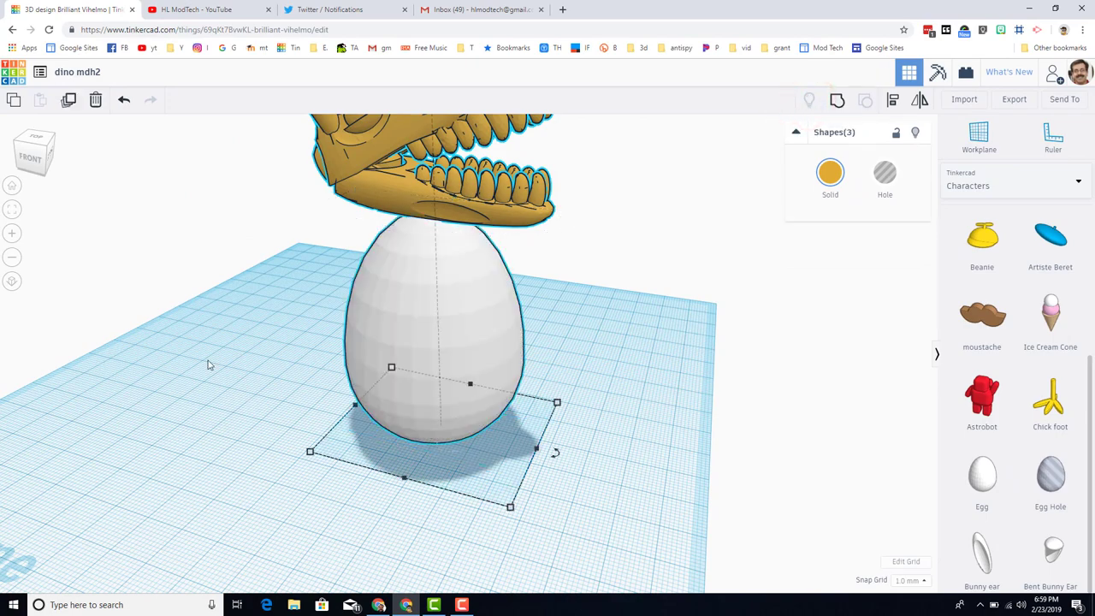
pyautogui.press('f')
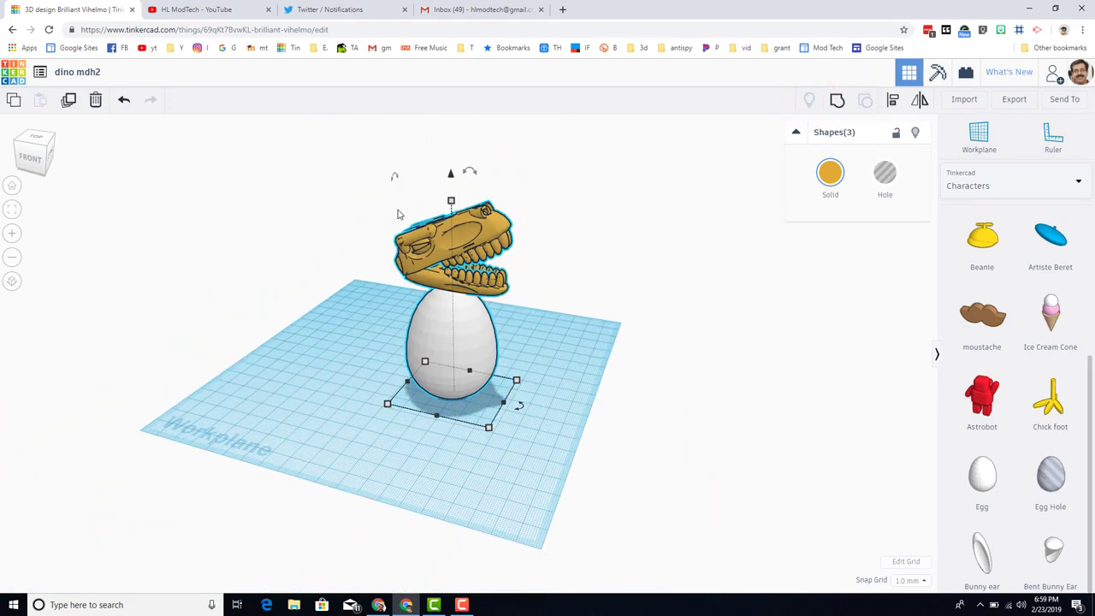
# Step: Lower the two-part skull into the egg's top and nudge it right to centre it
pyautogui.click(398, 213)
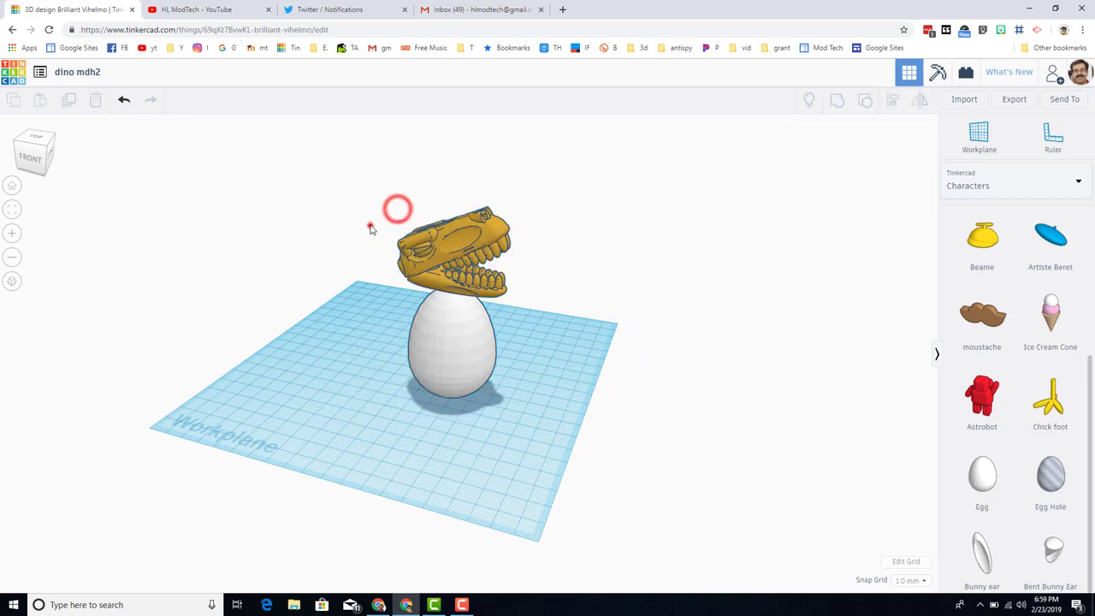
pyautogui.moveTo(371, 225); pyautogui.dragTo(382, 254)
pyautogui.moveTo(418, 267); pyautogui.dragTo(420, 269)
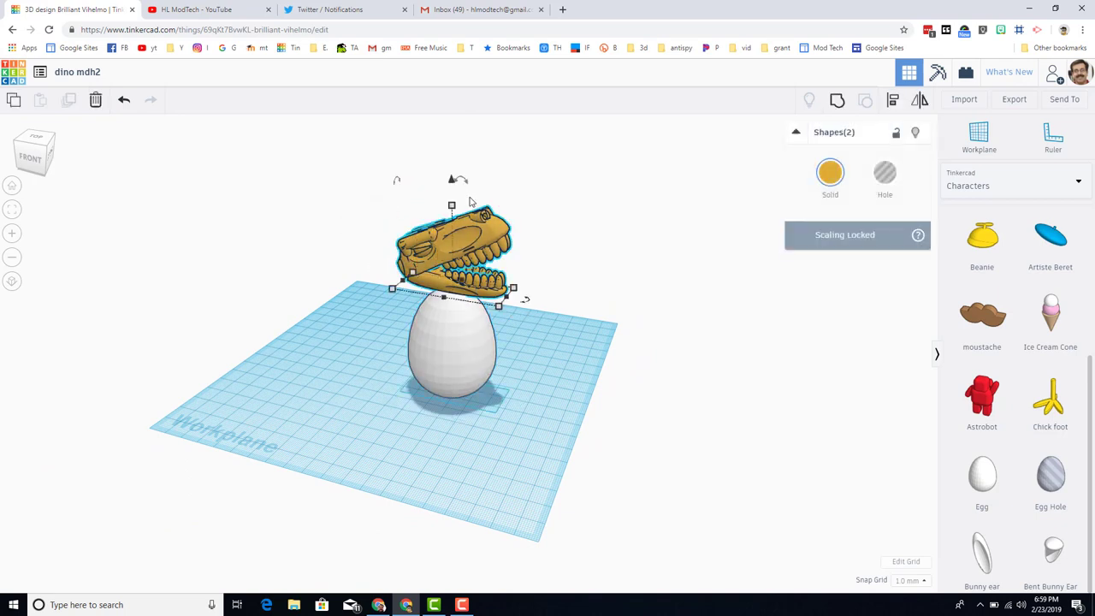
pyautogui.moveTo(452, 180); pyautogui.dragTo(455, 199)
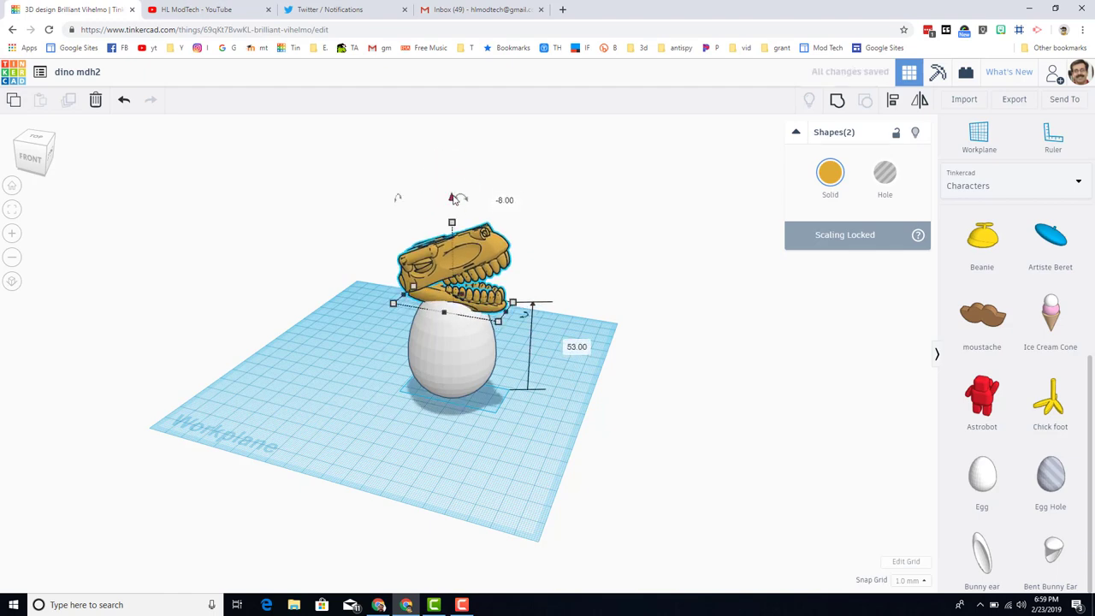
pyautogui.press('Right')
pyautogui.press('Right')
pyautogui.press('Right')
pyautogui.press('Right')
pyautogui.press('Right')
pyautogui.press('Right')
pyautogui.press('Right')
pyautogui.press('Right')
pyautogui.press('Right')
pyautogui.press('Right')
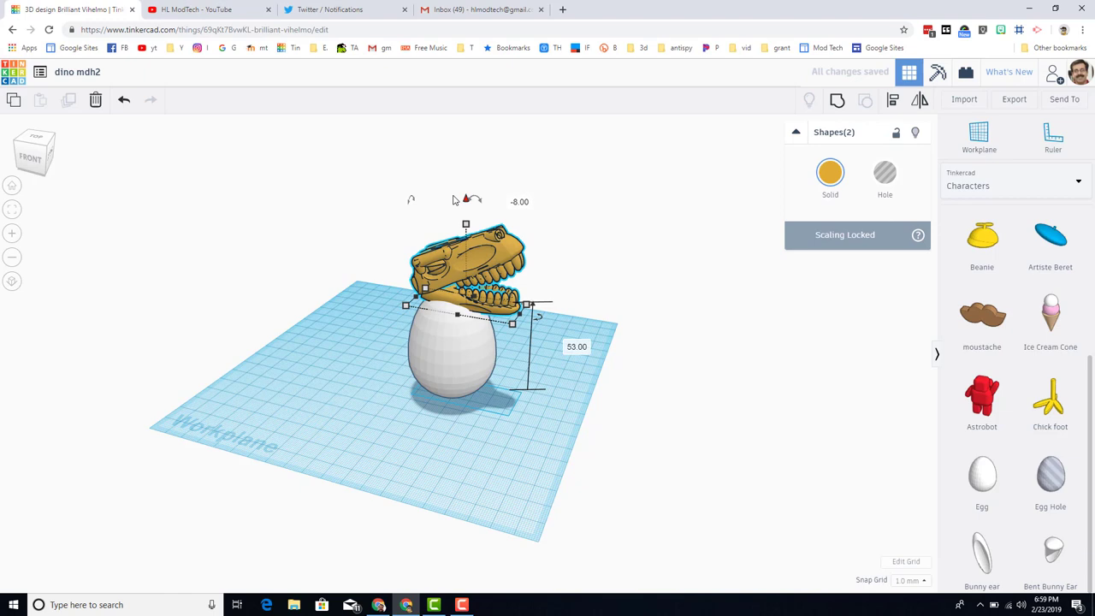
pyautogui.moveTo(571, 395); pyautogui.dragTo(350, 423, button='right')
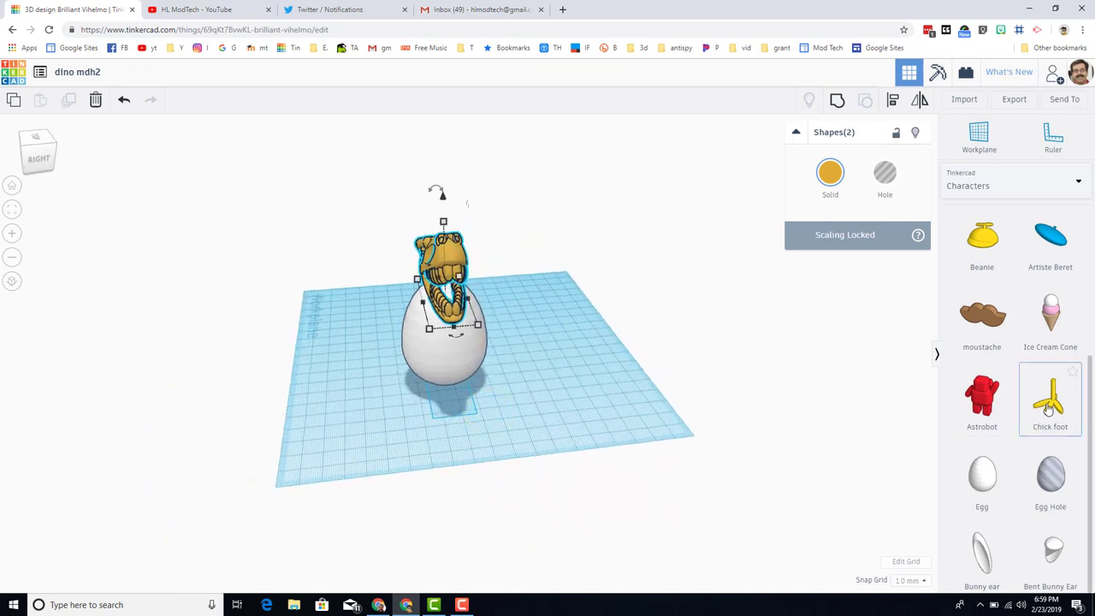
# Step: Add a Chick Foot from the Characters library and position it under the egg
pyautogui.moveTo(472, 399); pyautogui.dragTo(395, 391)
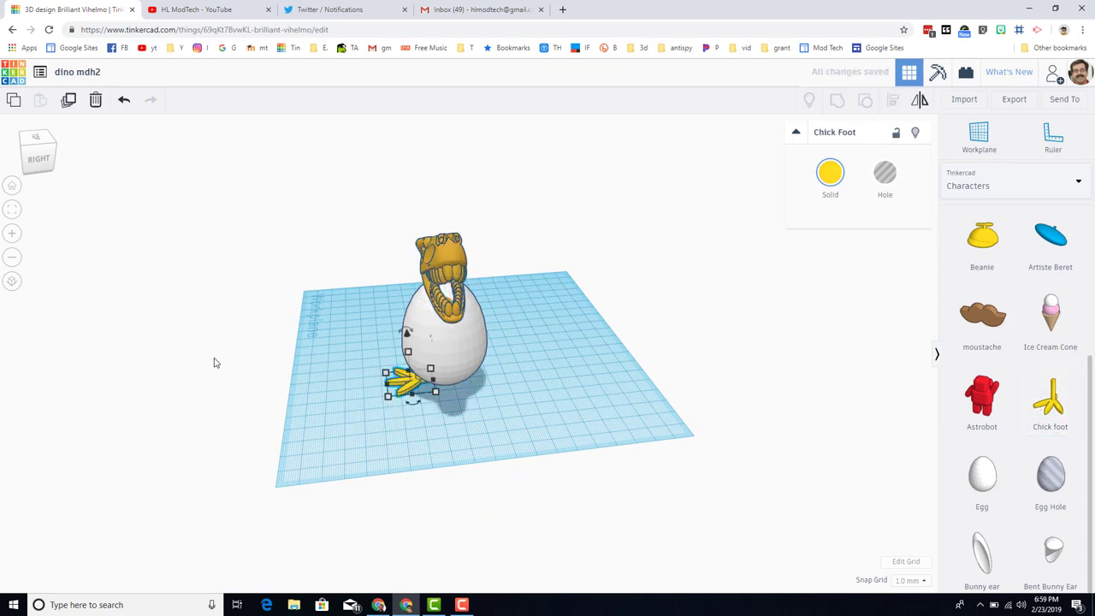
pyautogui.moveTo(235, 409); pyautogui.dragTo(201, 394, button='right')
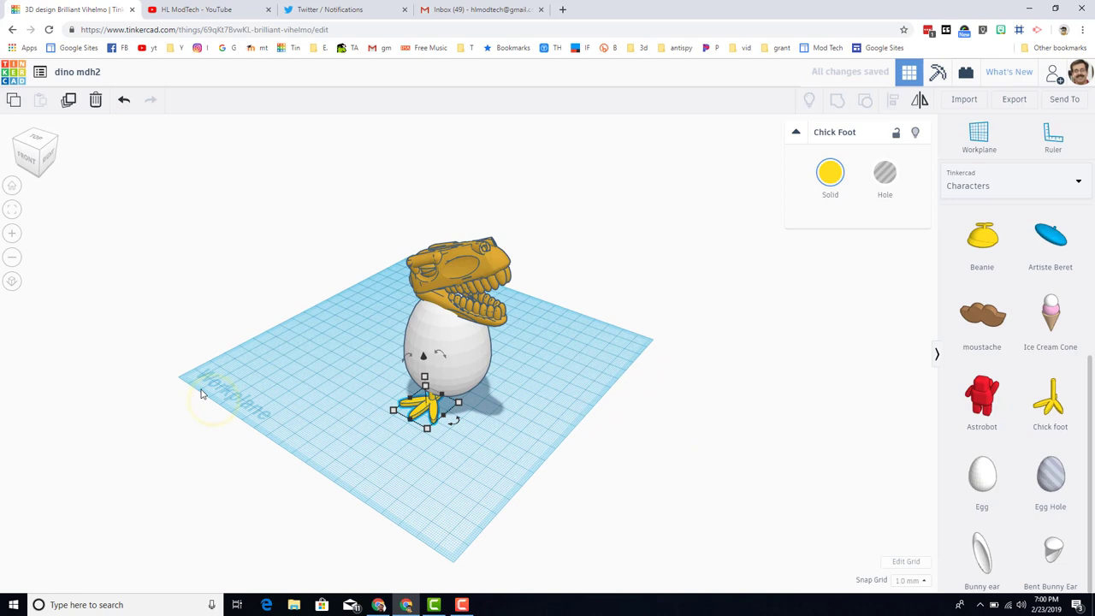
pyautogui.moveTo(428, 414); pyautogui.dragTo(418, 395)
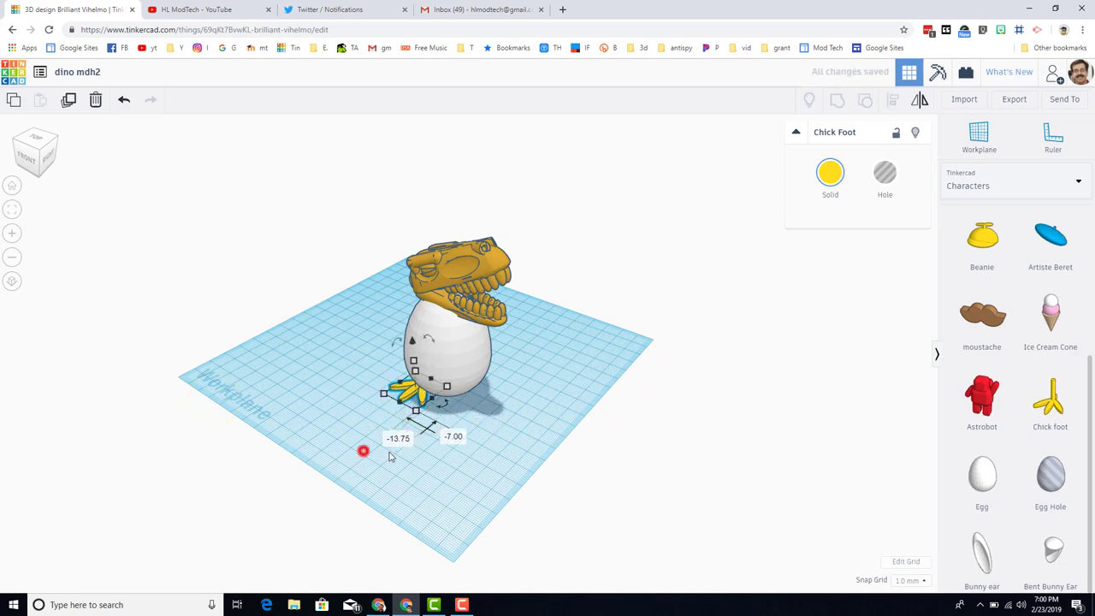
pyautogui.moveTo(390, 456); pyautogui.dragTo(506, 457)
pyautogui.moveTo(386, 440); pyautogui.dragTo(436, 413, button='right')
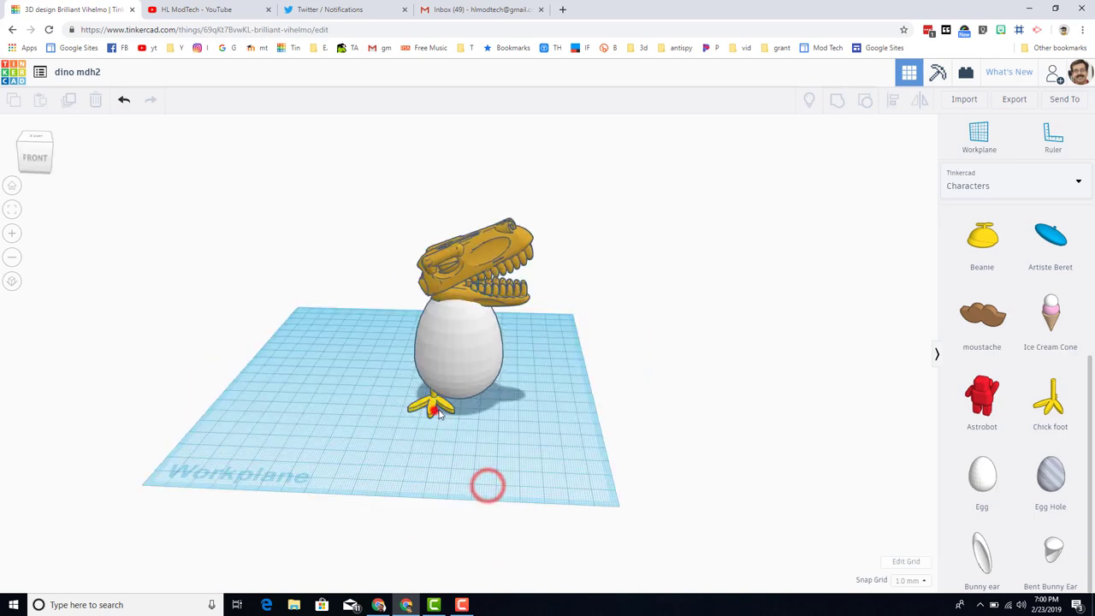
# Step: Duplicate the chick foot and shift the copy right to form the second foot
pyautogui.click(438, 414)
pyautogui.hotkey('ctrl', 'd')
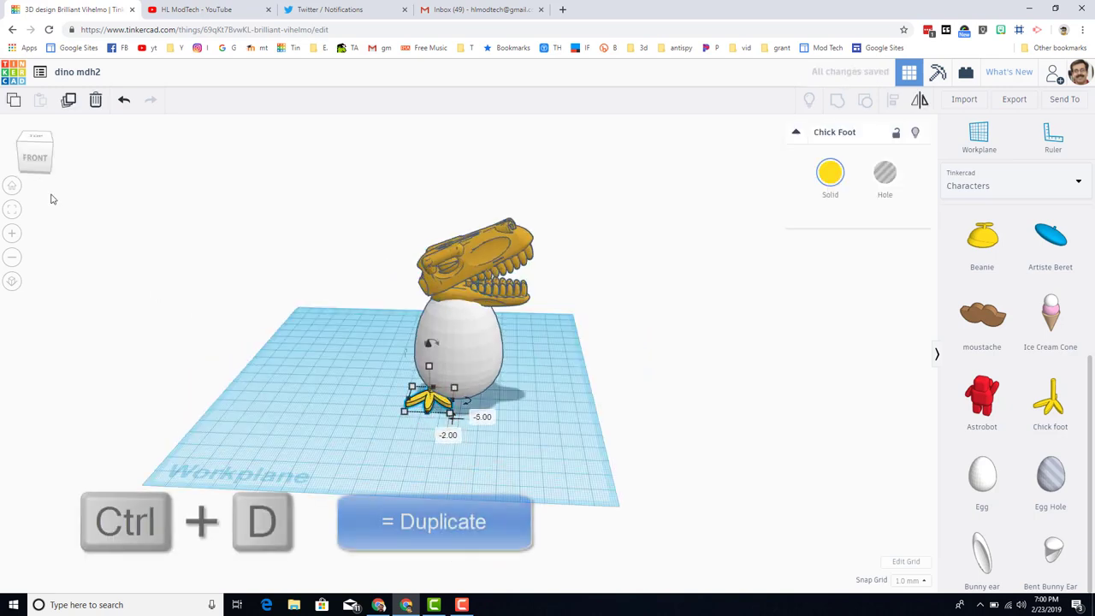
pyautogui.click(69, 99)
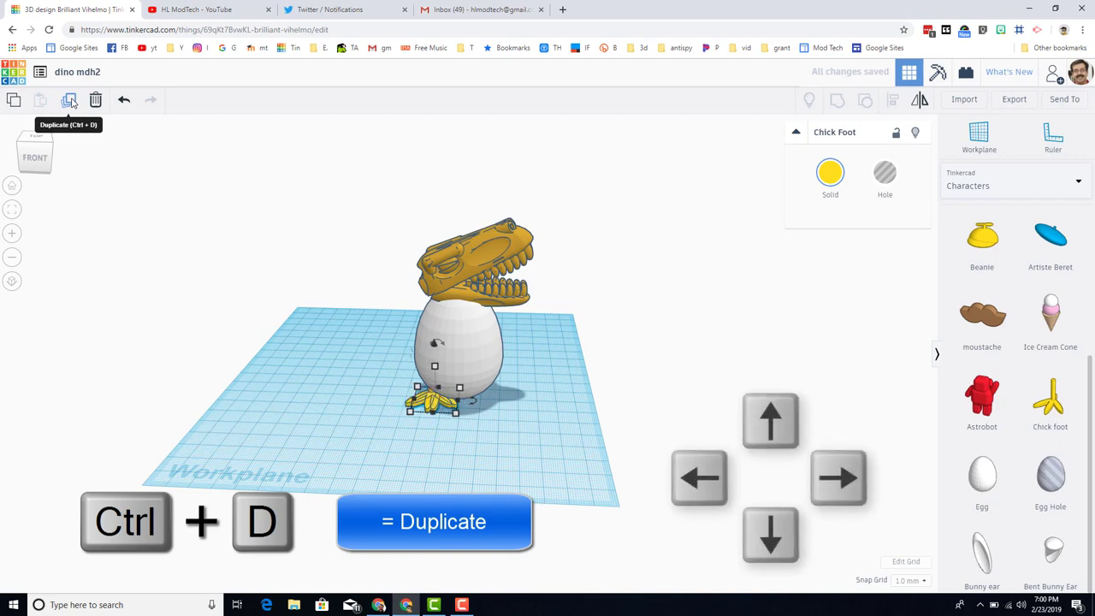
pyautogui.press('Right')
pyautogui.press('Right')
pyautogui.press('Right')
pyautogui.press('Right')
pyautogui.press('Right')
pyautogui.press('Right')
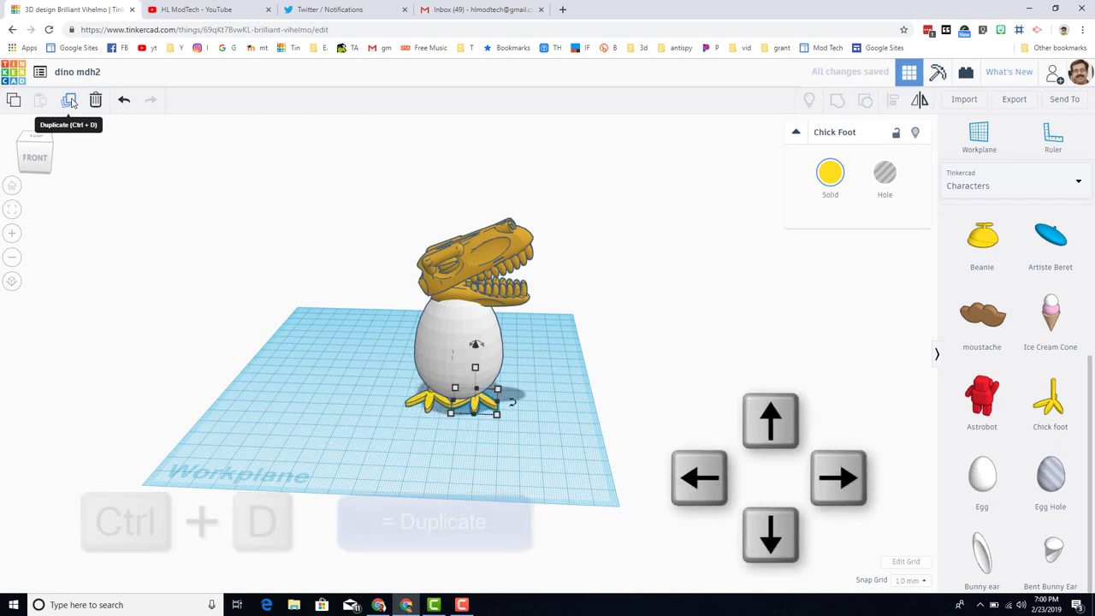
pyautogui.press('Right')
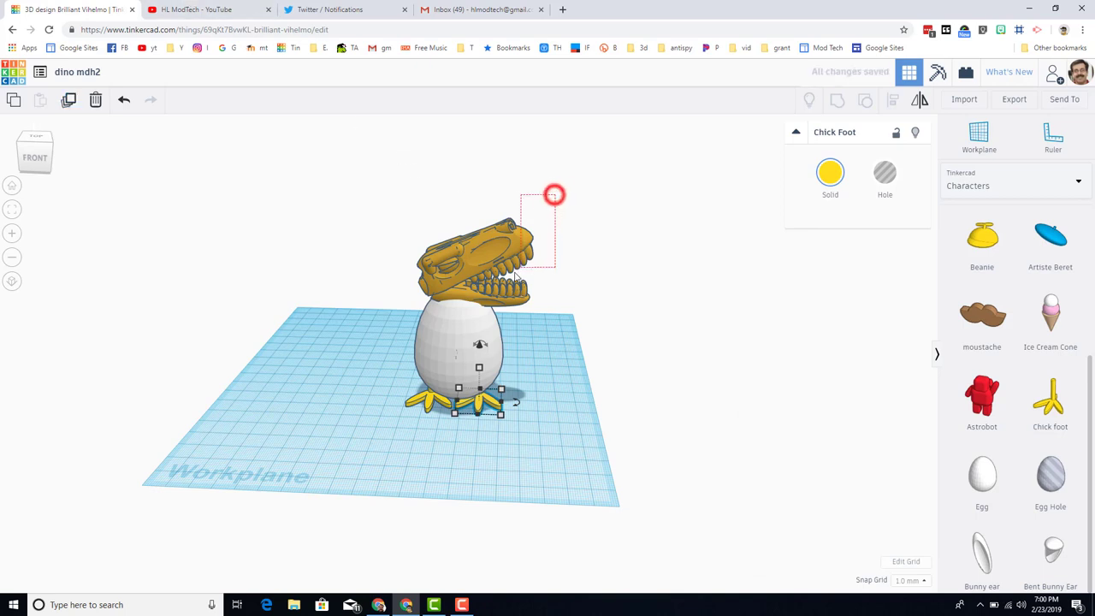
# Step: Rotate the two-part skull by -22.5 degrees and nudge it left onto the egg's top
pyautogui.moveTo(554, 195); pyautogui.dragTo(556, 190)
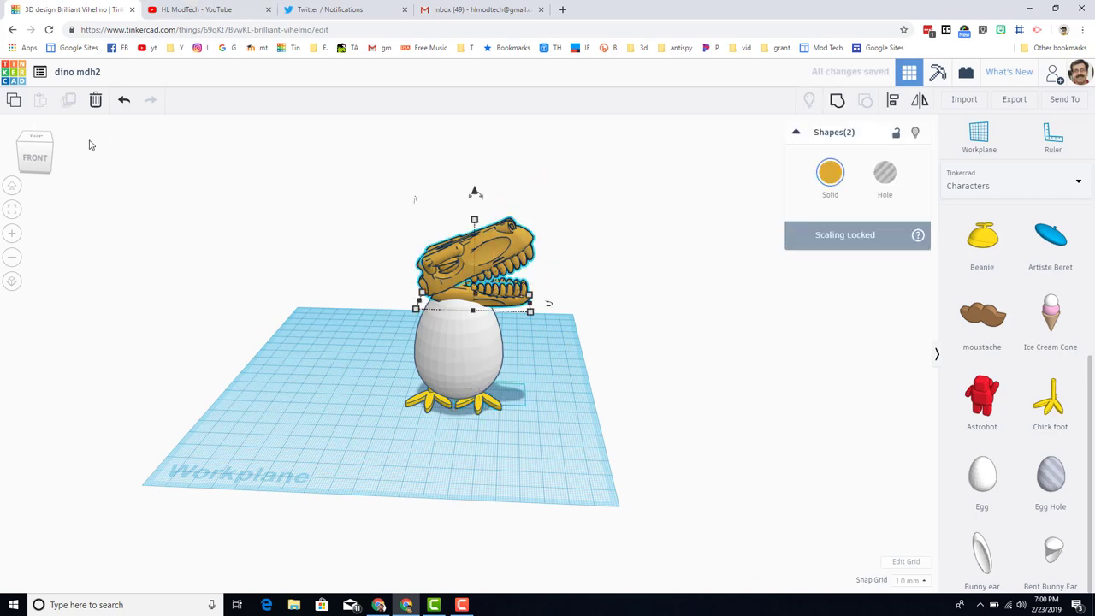
pyautogui.click(48, 142)
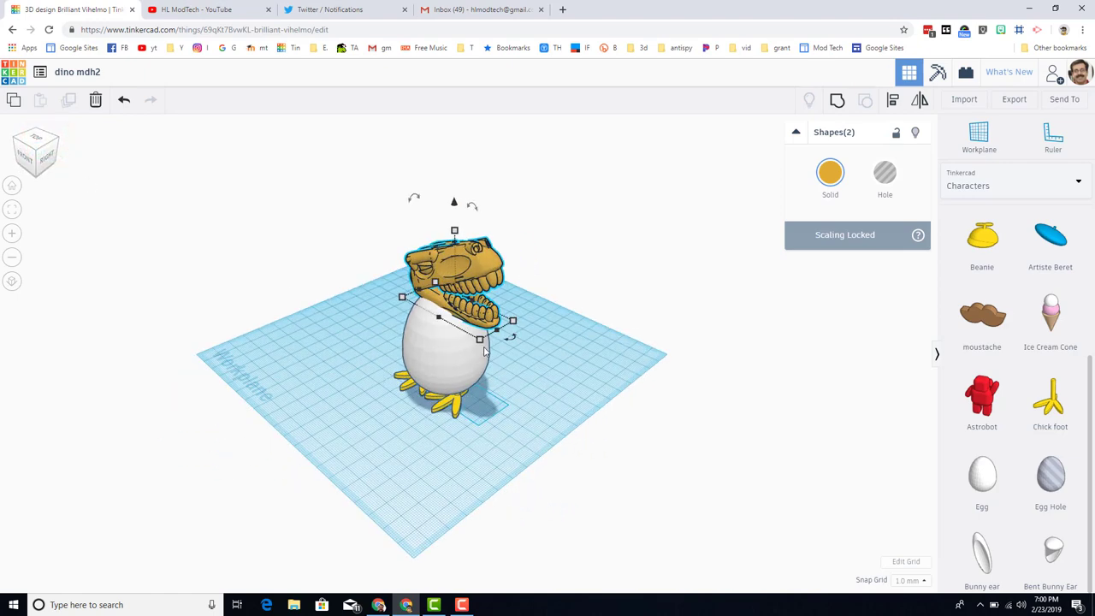
pyautogui.moveTo(517, 345)
pyautogui.moveTo(518, 345); pyautogui.dragTo(426, 340)
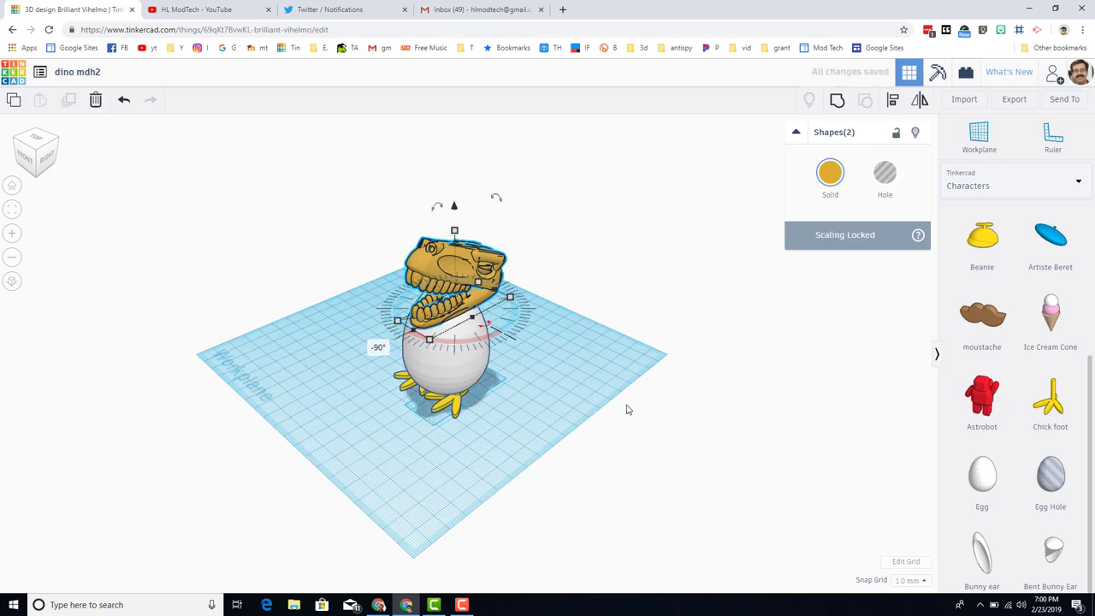
pyautogui.press('Right')
pyautogui.press('Left')
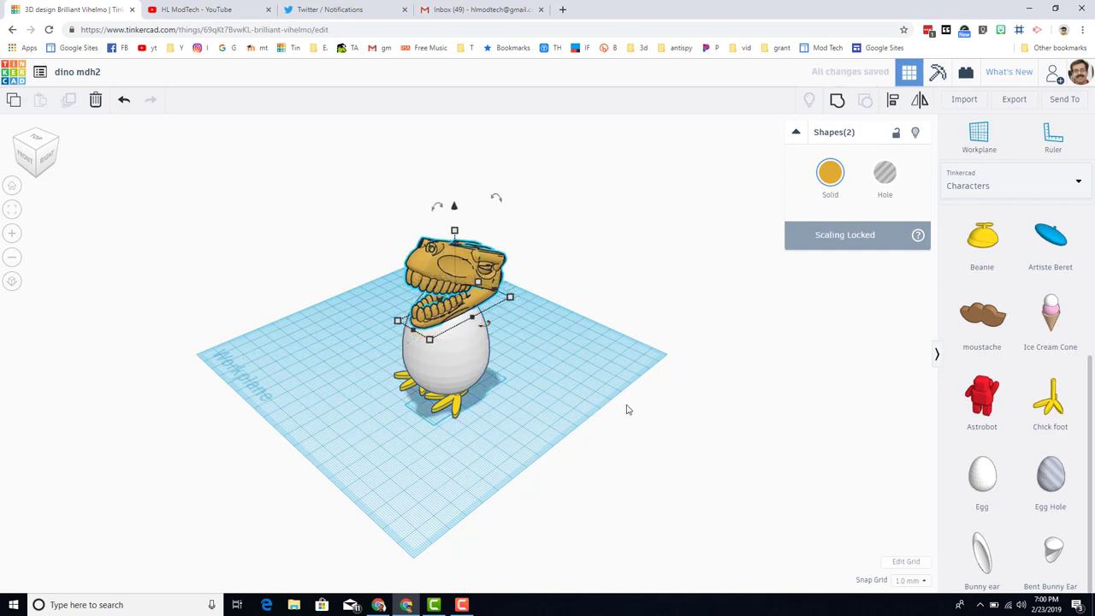
pyautogui.press('Left')
pyautogui.press('Left')
pyautogui.press('Left')
pyautogui.press('Left')
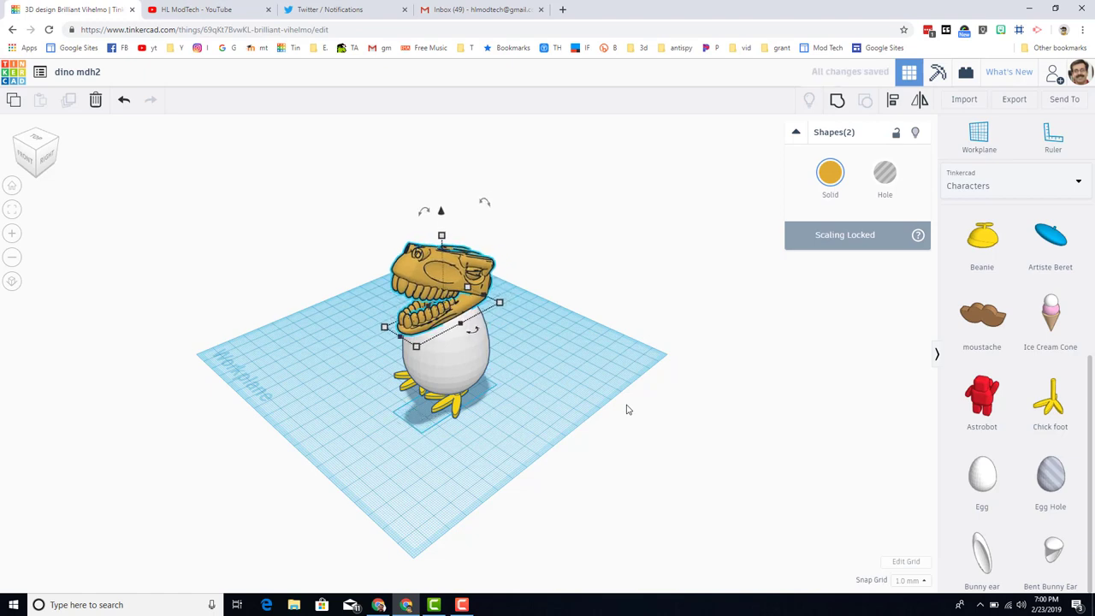
pyautogui.press('Left')
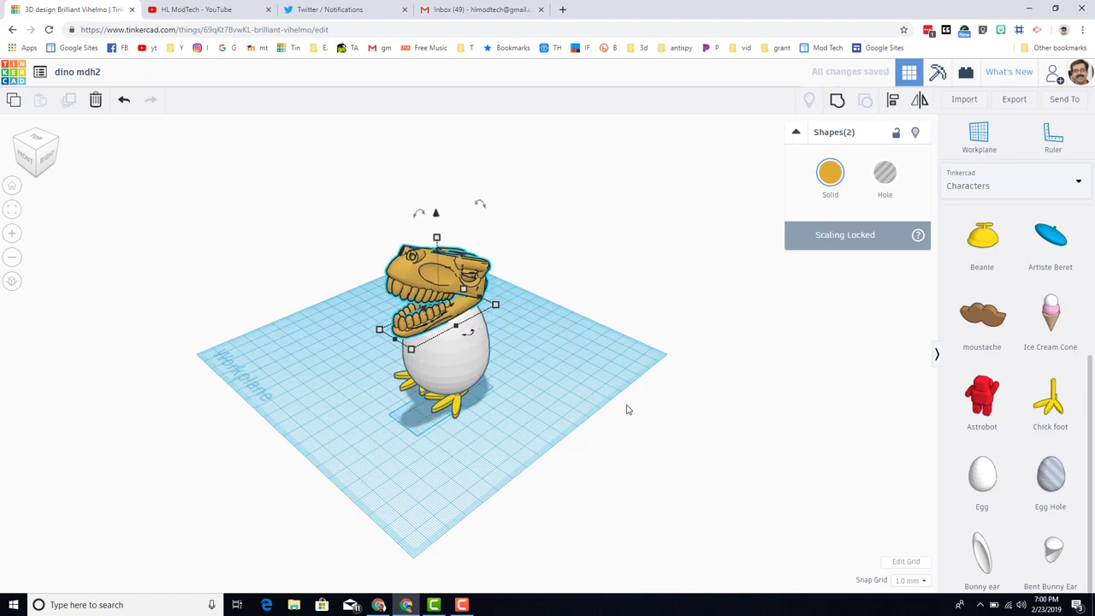
# Step: Centre the skull over the egg as seen from the front view
pyautogui.click(31, 147)
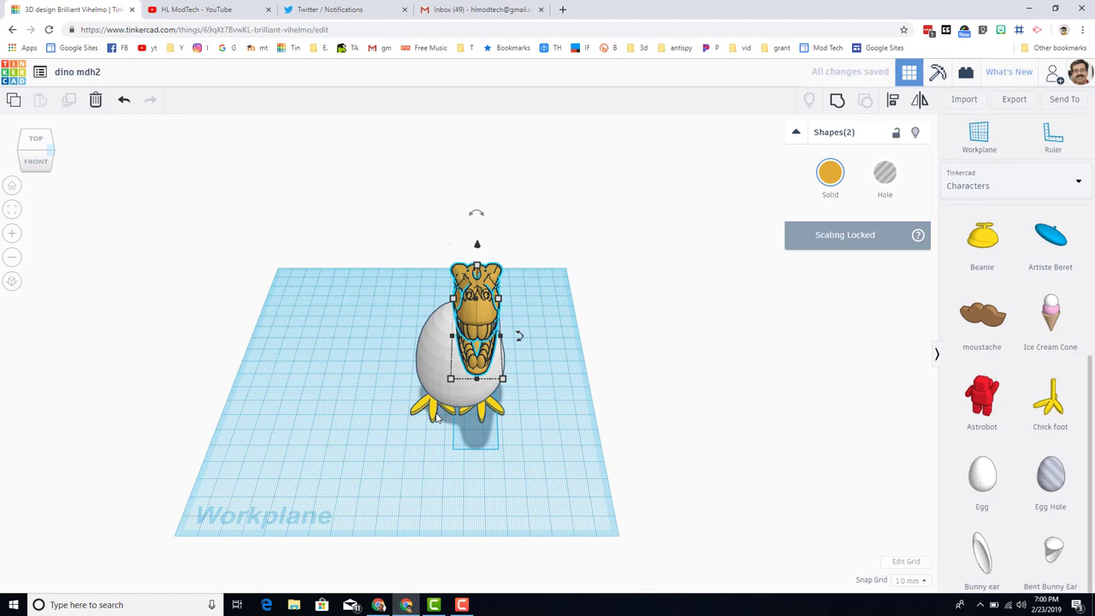
pyautogui.press('Left')
pyautogui.press('Left')
pyautogui.press('Left')
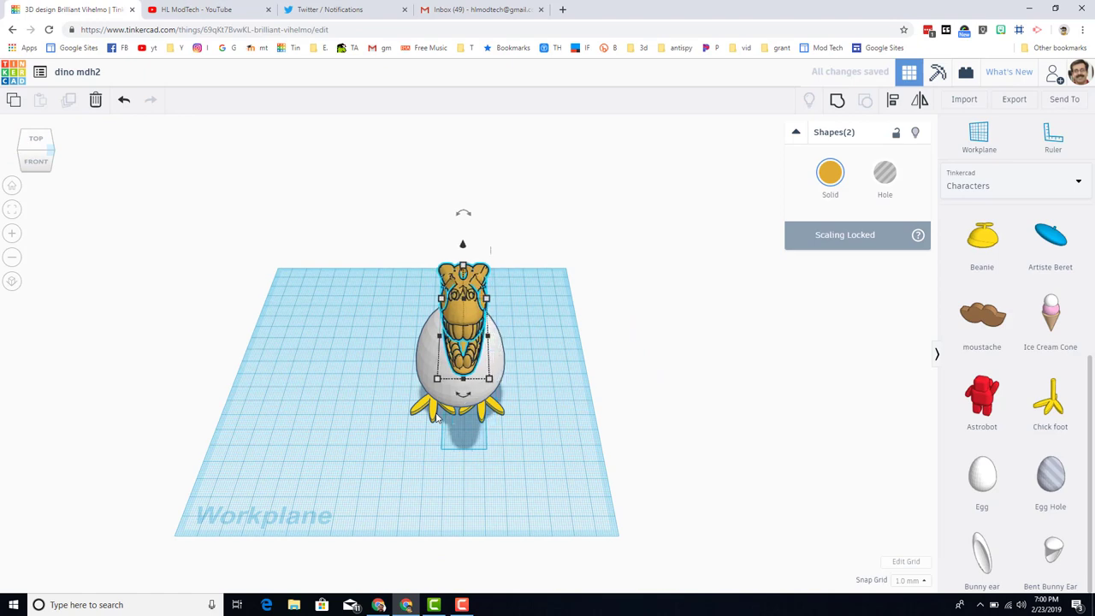
pyautogui.moveTo(363, 382); pyautogui.dragTo(283, 424, button='right')
# Step: Colour the egg body blue using the Solid colour swatch
pyautogui.click(476, 385)
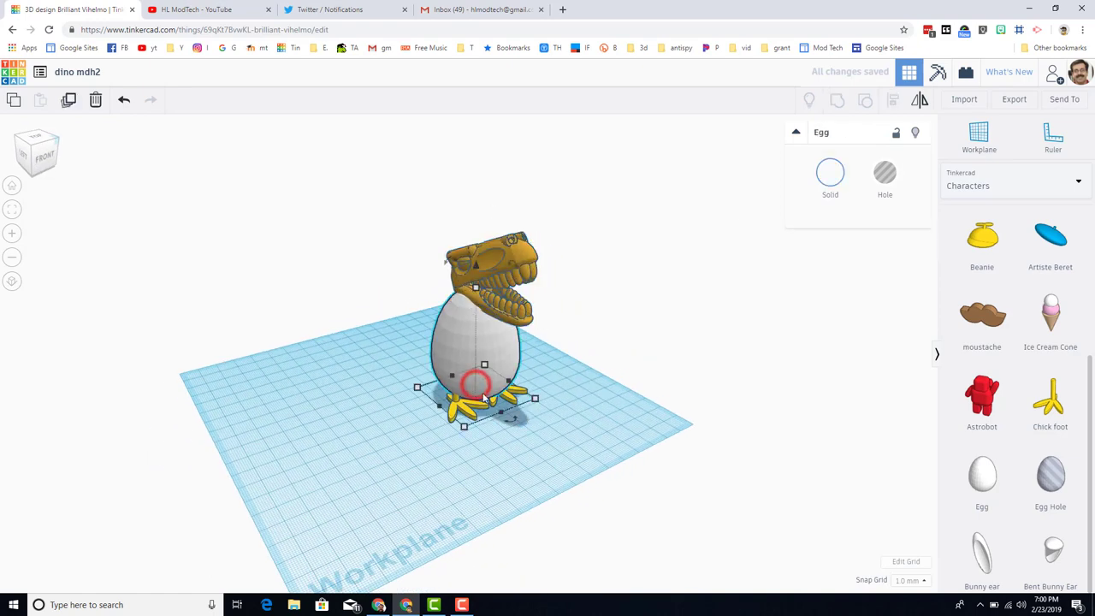
pyautogui.click(822, 181)
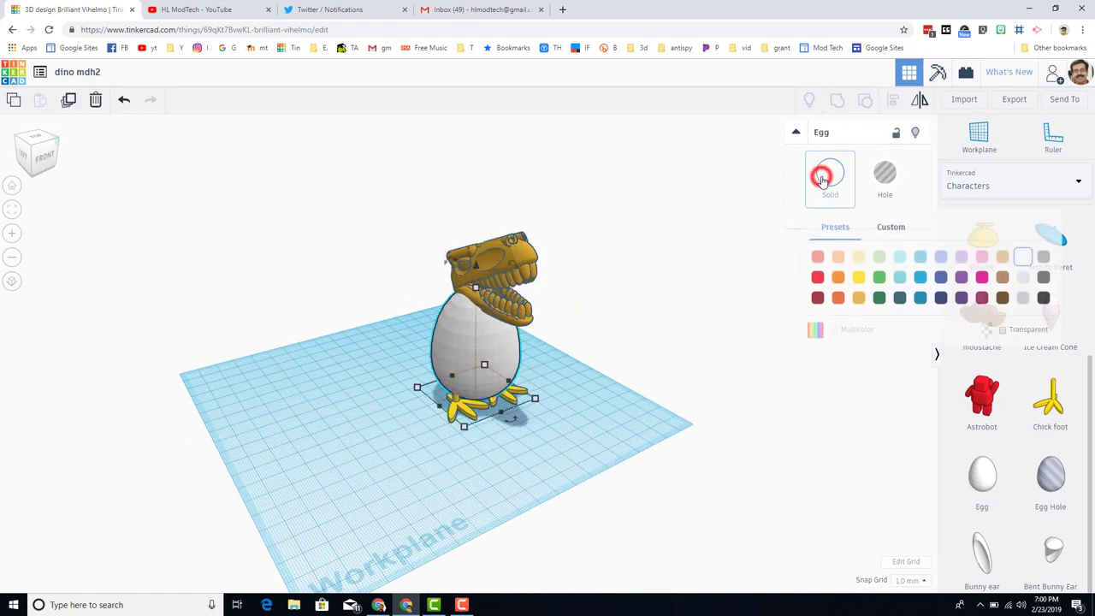
pyautogui.click(919, 280)
# Step: Add a Beanie beside the egg and raise it to head height
pyautogui.moveTo(607, 423); pyautogui.dragTo(791, 393, button='right')
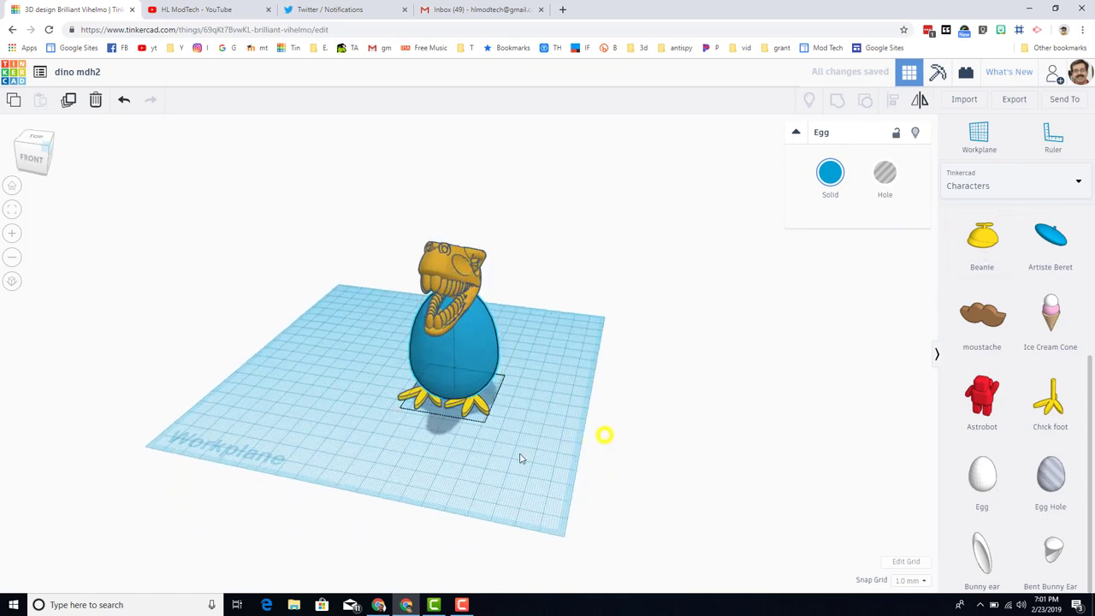
pyautogui.moveTo(605, 435); pyautogui.dragTo(601, 419, button='right')
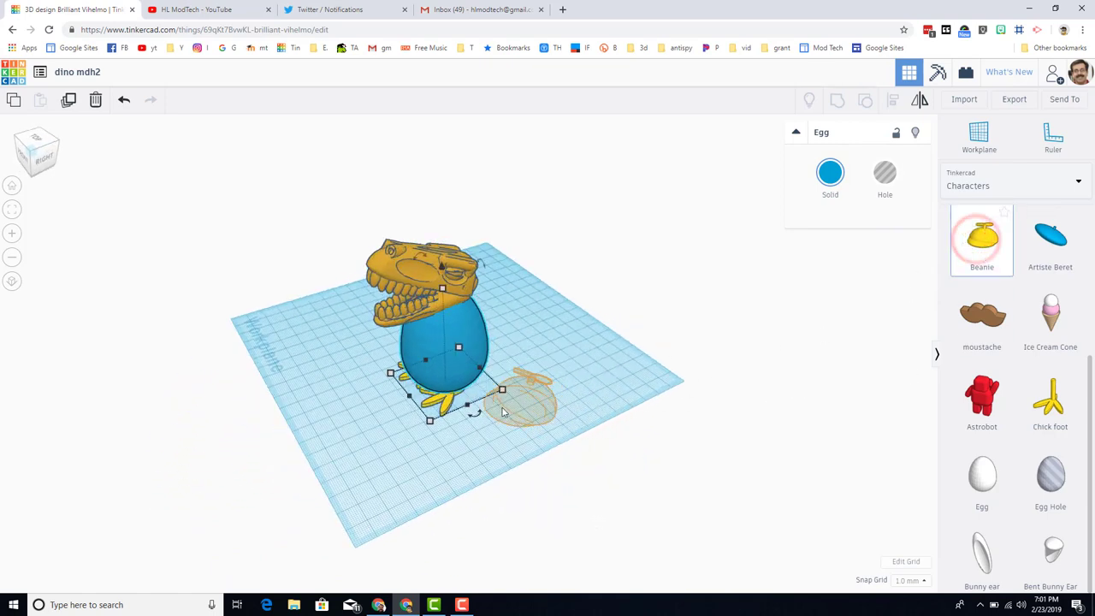
pyautogui.click(502, 368)
pyautogui.moveTo(493, 354); pyautogui.dragTo(492, 257)
# Step: Slide the Beanie over the skull and shrink it proportionally
pyautogui.moveTo(389, 437); pyautogui.dragTo(571, 449, button='right')
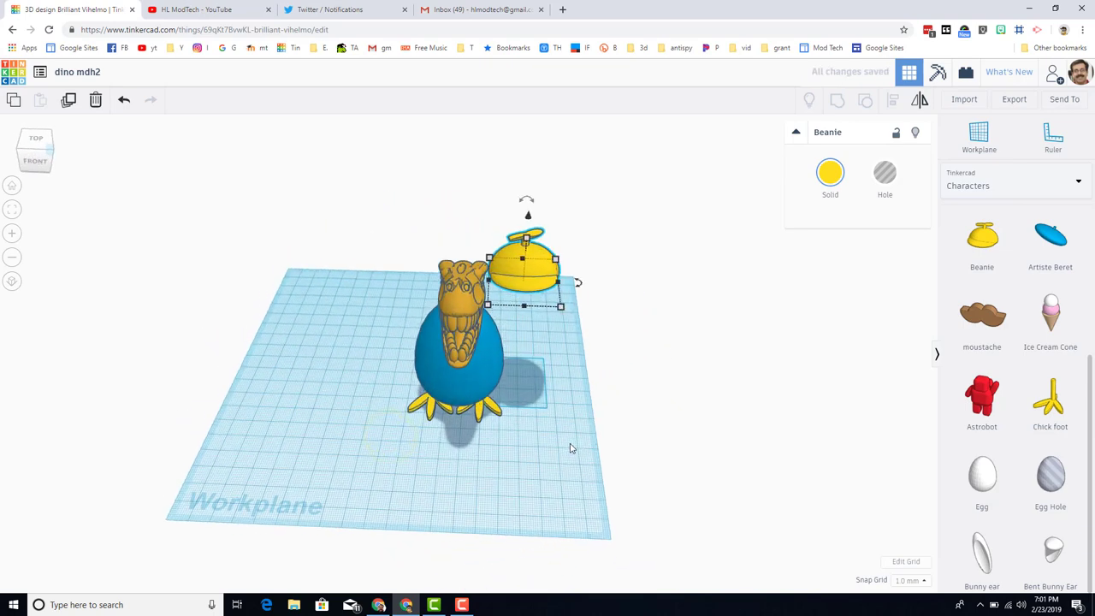
pyautogui.press('Left')
pyautogui.press('Left')
pyautogui.press('Left')
pyautogui.press('Left')
pyautogui.press('Left')
pyautogui.press('Left')
pyautogui.press('Left')
pyautogui.press('Left')
pyautogui.press('Left')
pyautogui.press('Left')
pyautogui.press('Left')
pyautogui.press('Left')
pyautogui.press('Left')
pyautogui.press('Left')
pyautogui.press('Left')
pyautogui.press('Left')
pyautogui.press('Left')
pyautogui.press('Left')
pyautogui.press('Left')
pyautogui.press('Left')
pyautogui.press('Left')
pyautogui.press('Left')
pyautogui.press('Left')
pyautogui.press('Left')
pyautogui.press('Left')
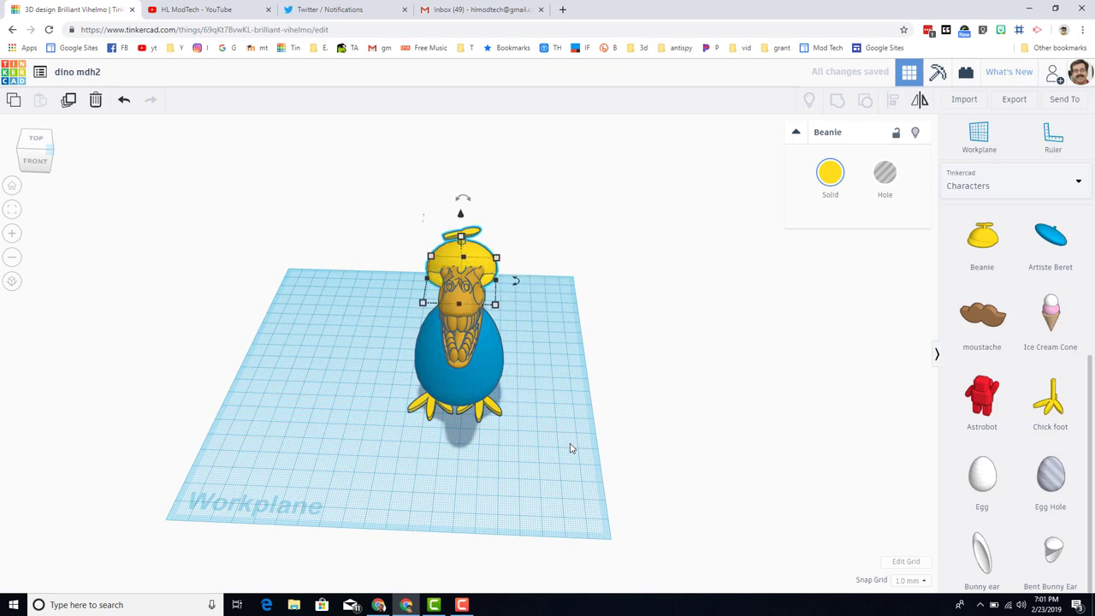
pyautogui.press('Down')
pyautogui.press('Down')
pyautogui.press('Down')
pyautogui.press('Down')
pyautogui.press('Down')
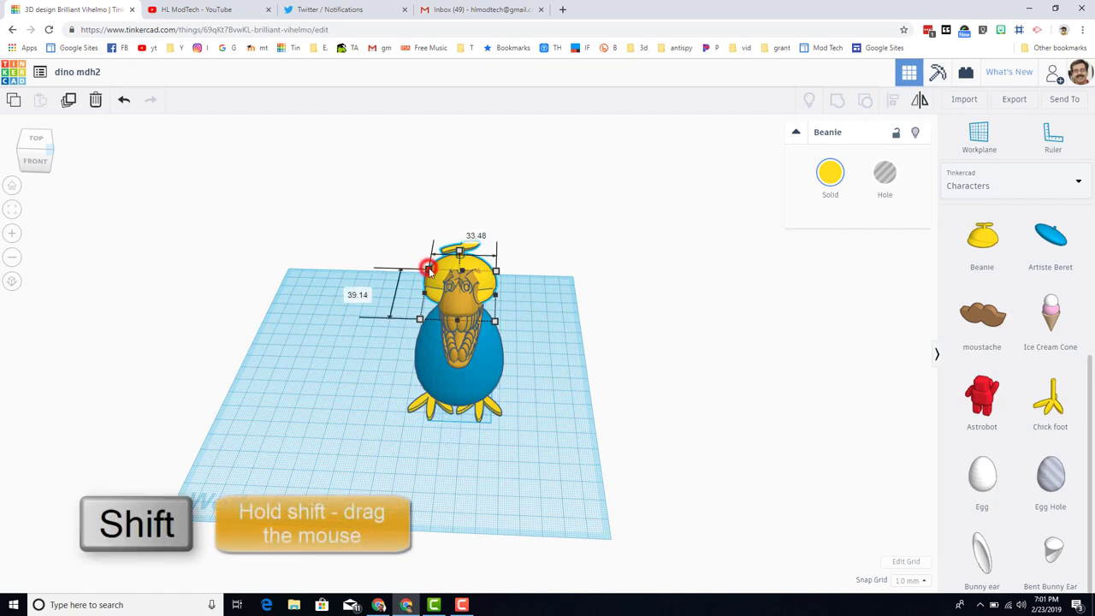
pyautogui.keyDown('shift'); pyautogui.moveTo(427, 270); pyautogui.dragTo(466, 296); pyautogui.keyUp('shift')
# Step: Raise the Beanie onto the top of the skull and tilt it about 15 degrees
pyautogui.moveTo(595, 333); pyautogui.dragTo(433, 235, button='right')
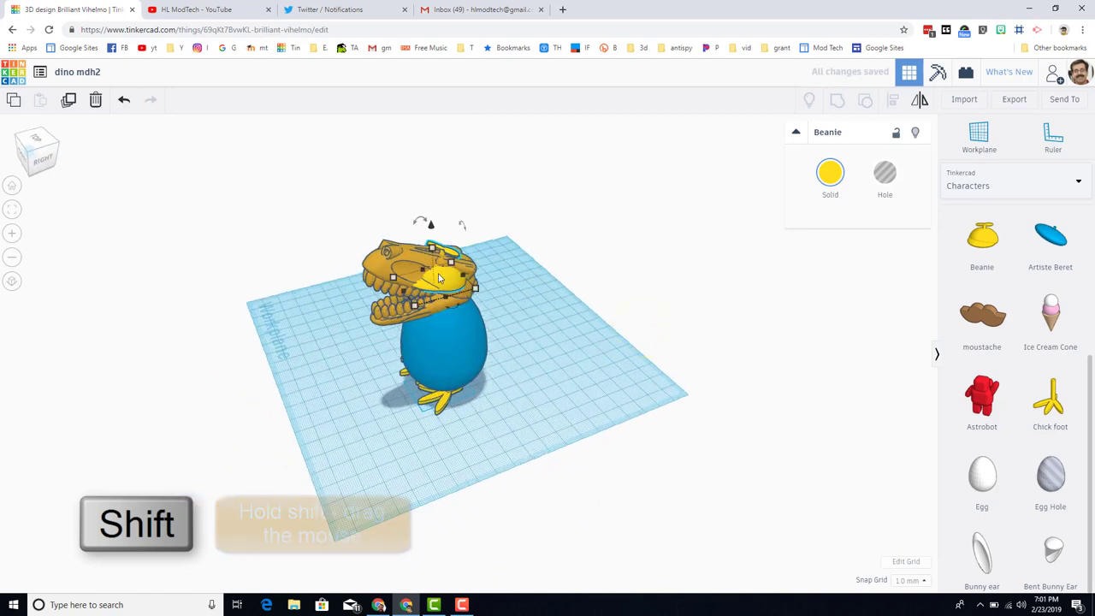
pyautogui.moveTo(431, 227); pyautogui.dragTo(454, 165)
pyautogui.moveTo(665, 420); pyautogui.dragTo(456, 297, button='right')
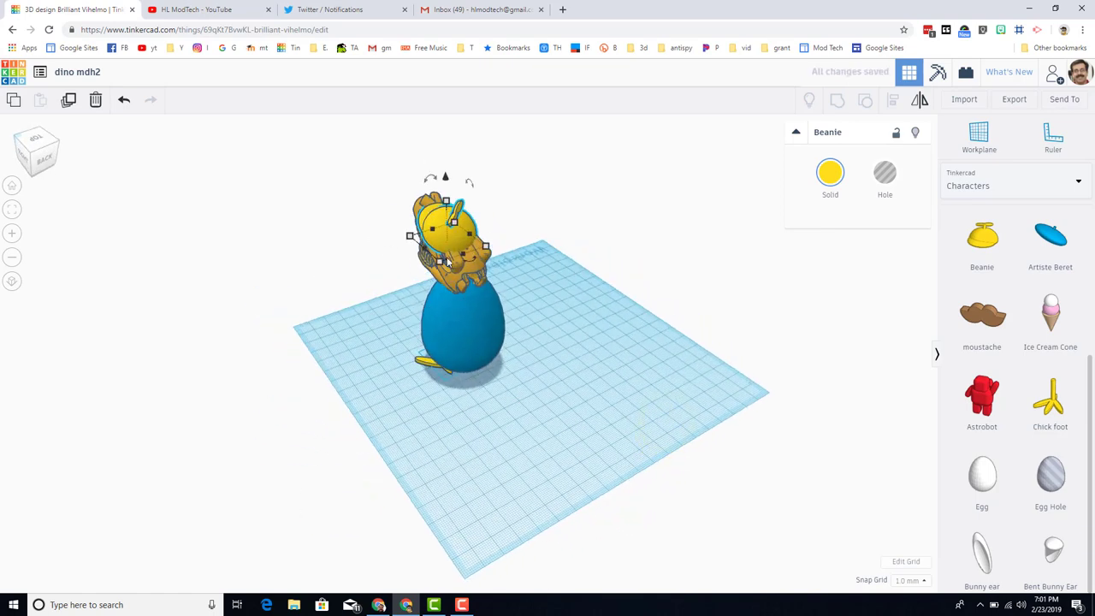
pyautogui.moveTo(336, 359); pyautogui.dragTo(532, 362, button='right')
pyautogui.moveTo(545, 337); pyautogui.dragTo(430, 227, button='right')
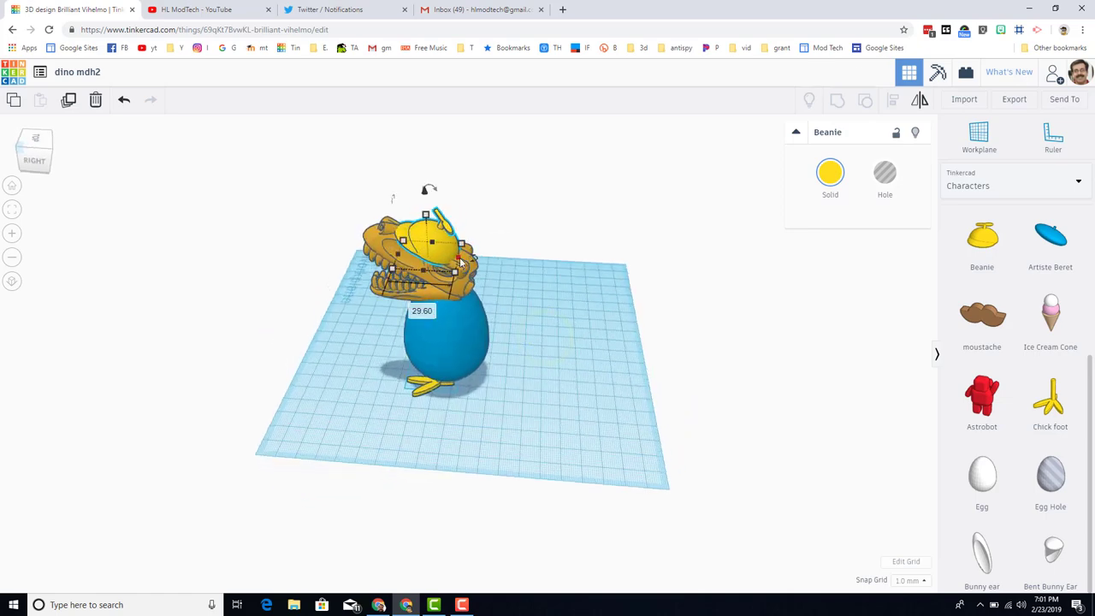
pyautogui.moveTo(451, 341); pyautogui.dragTo(509, 272, button='right')
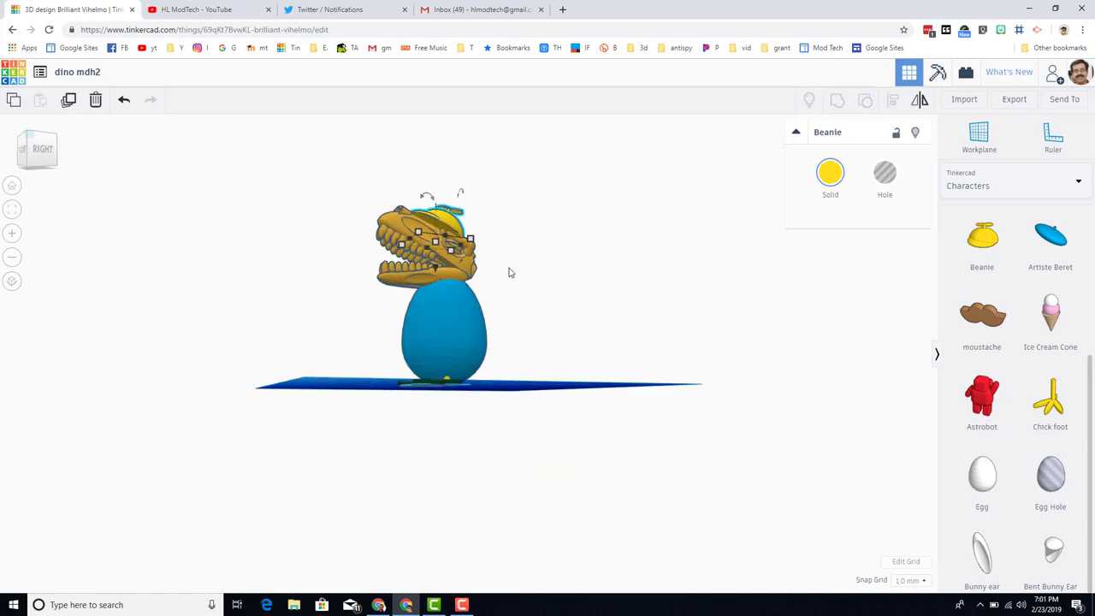
# Step: Place a workplane on the head's tilted top and slide the Beanie along it onto the skull
pyautogui.click(973, 137)
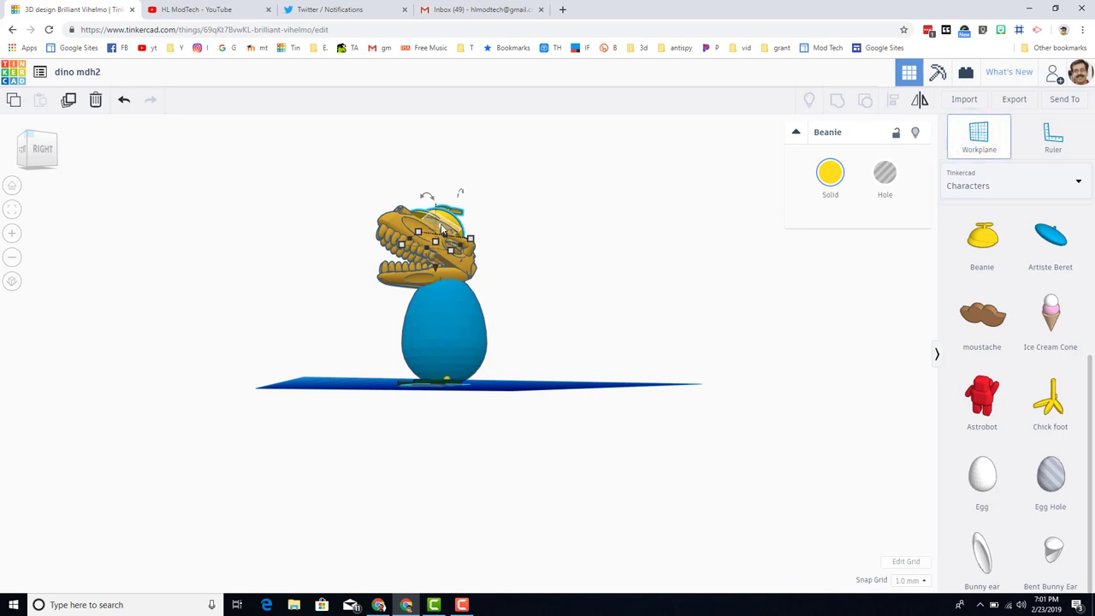
pyautogui.click(442, 228)
pyautogui.moveTo(457, 345); pyautogui.dragTo(332, 369, button='right')
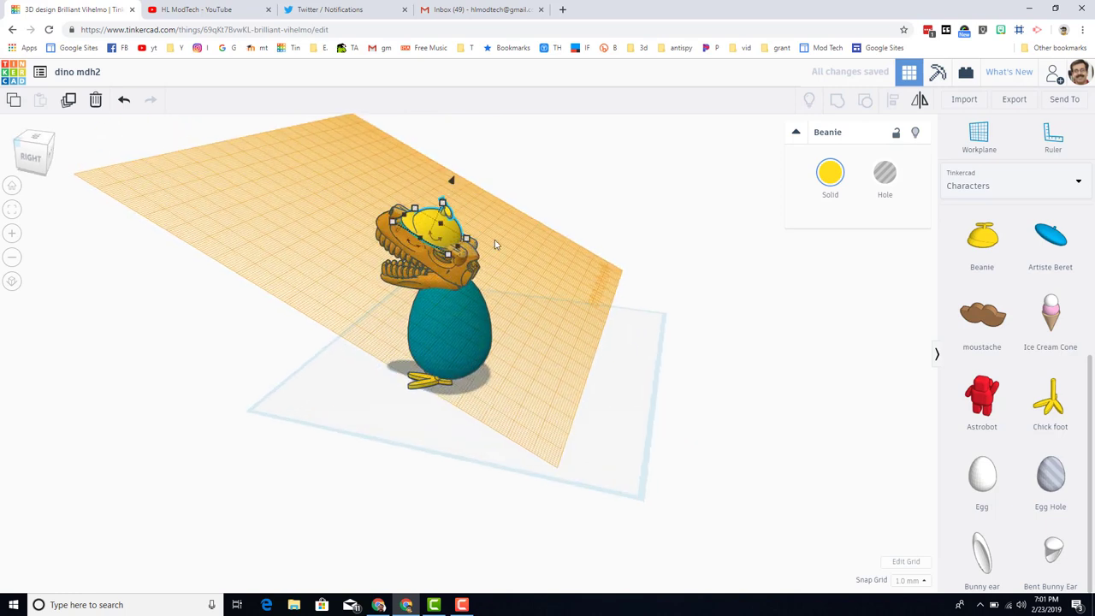
pyautogui.press('Right')
pyautogui.press('Right')
pyautogui.press('Right')
pyautogui.press('Right')
pyautogui.press('Right')
pyautogui.press('Right')
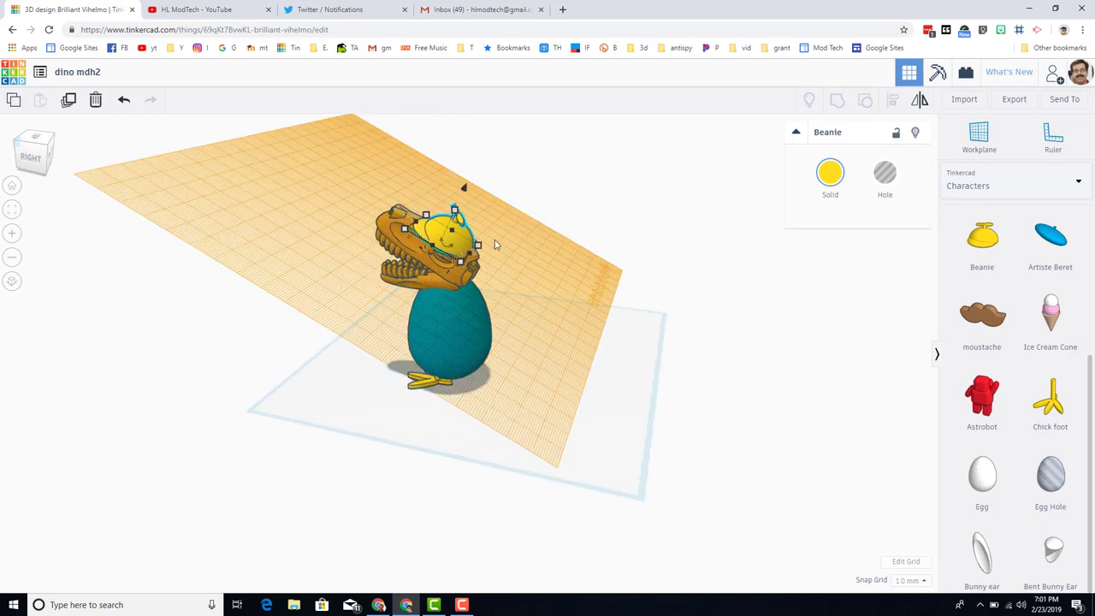
pyautogui.press('Right')
pyautogui.press('Right')
pyautogui.press('Up')
pyautogui.press('Up')
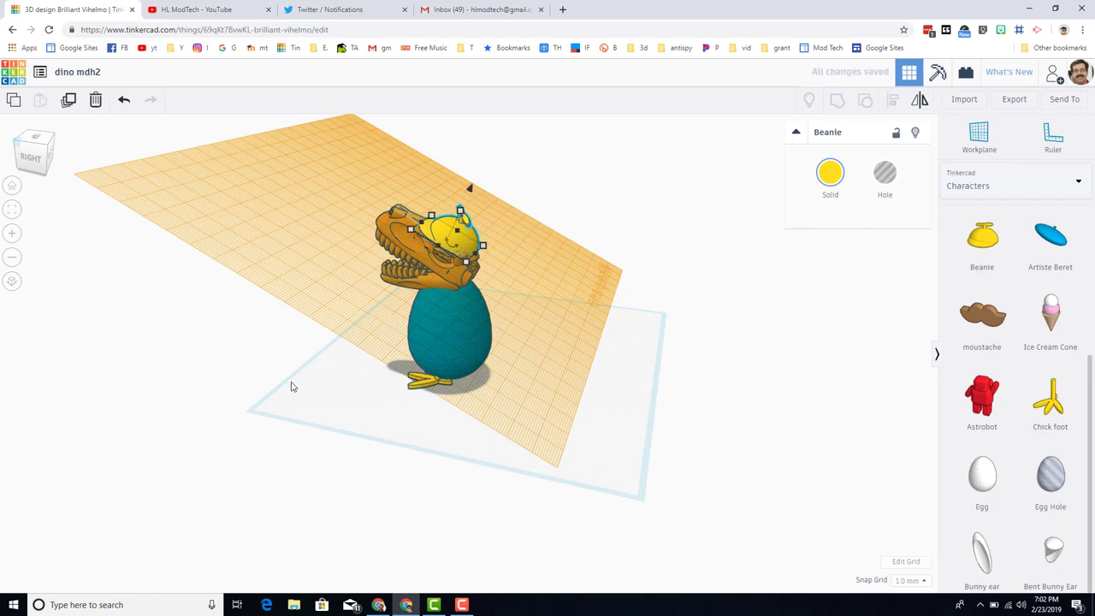
pyautogui.moveTo(291, 387); pyautogui.dragTo(469, 188, button='right')
# Step: Colour the Beanie dark navy and reset the workplane to the flat default grid
pyautogui.click(830, 173)
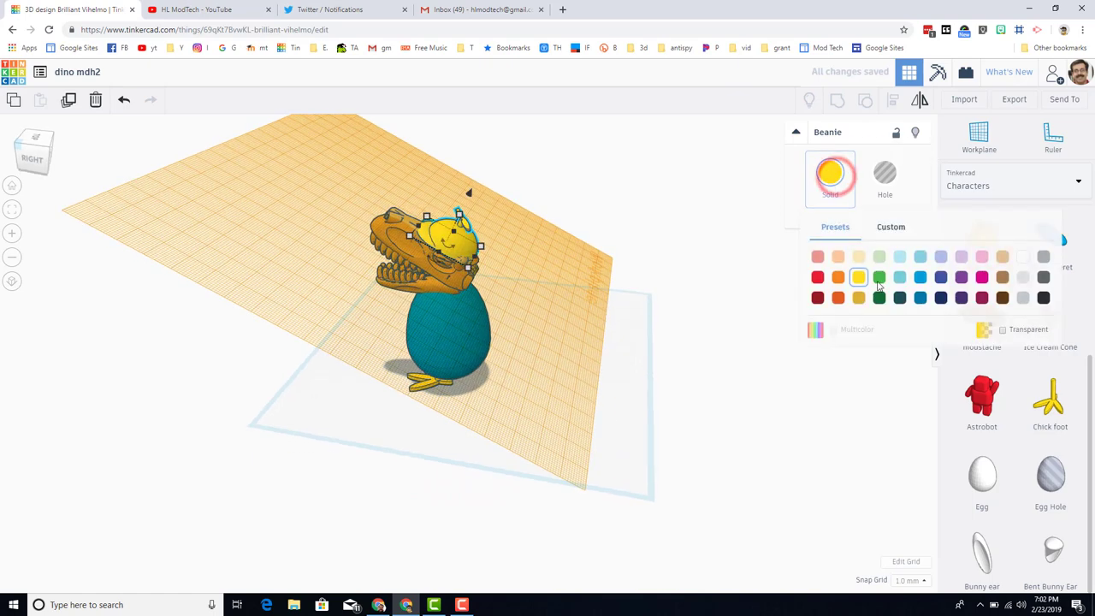
pyautogui.click(941, 297)
pyautogui.moveTo(476, 337); pyautogui.dragTo(694, 329, button='right')
pyautogui.scroll(3, 998, 310)
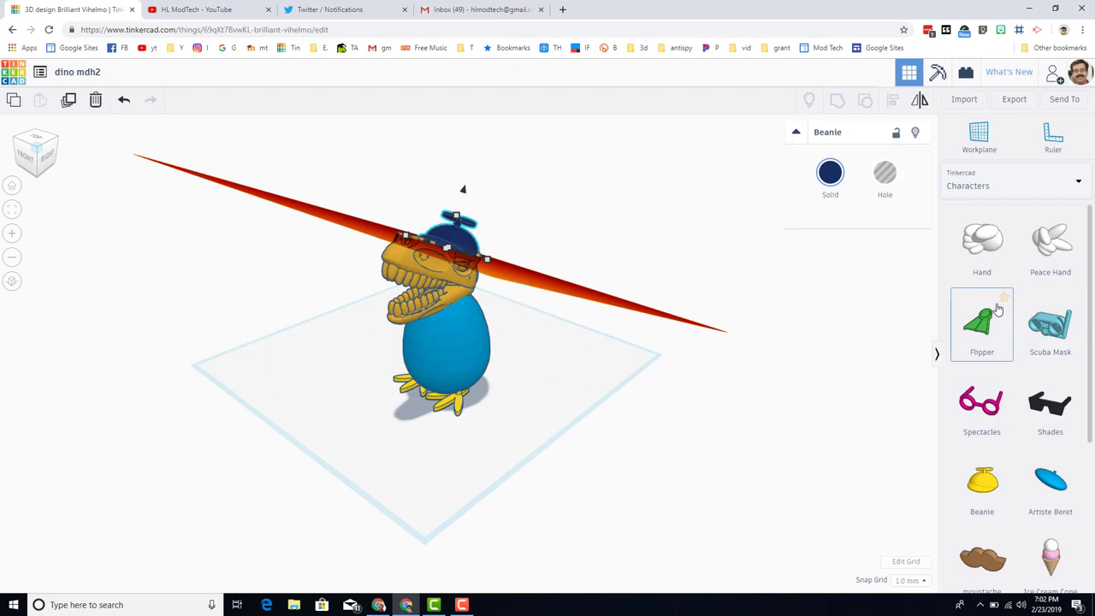
pyautogui.scroll(-1, 986, 307)
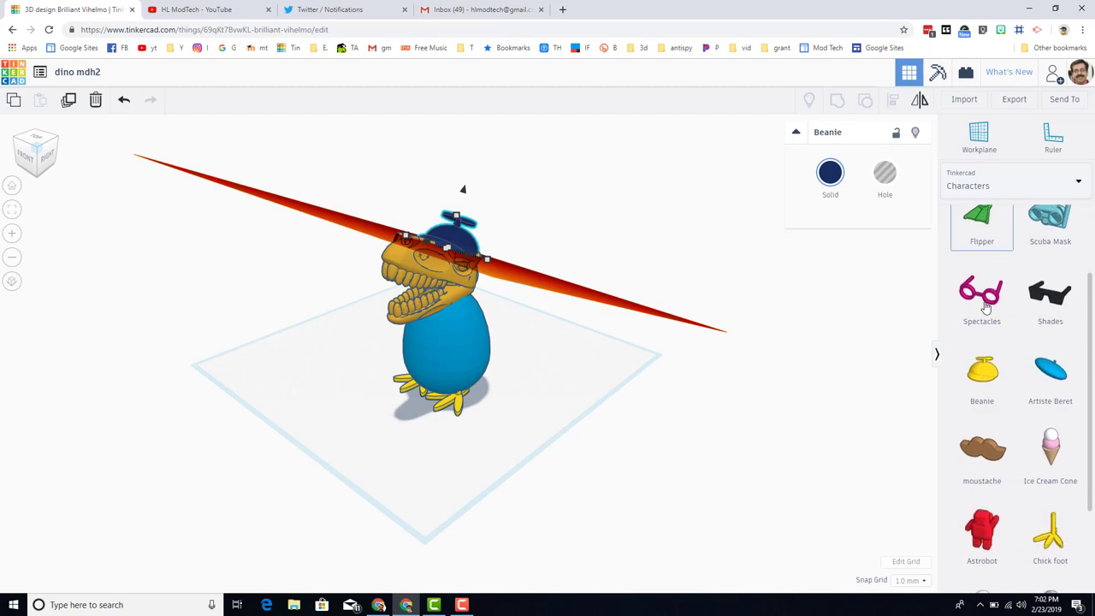
pyautogui.scroll(1, 986, 306)
pyautogui.moveTo(480, 368); pyautogui.dragTo(435, 450, button='right')
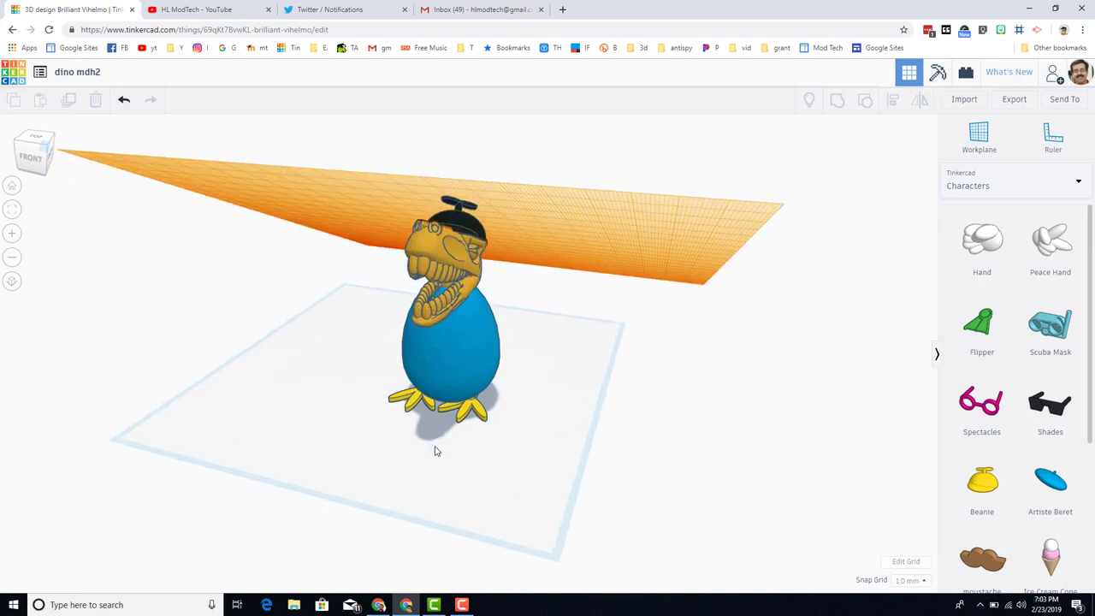
pyautogui.press('w')
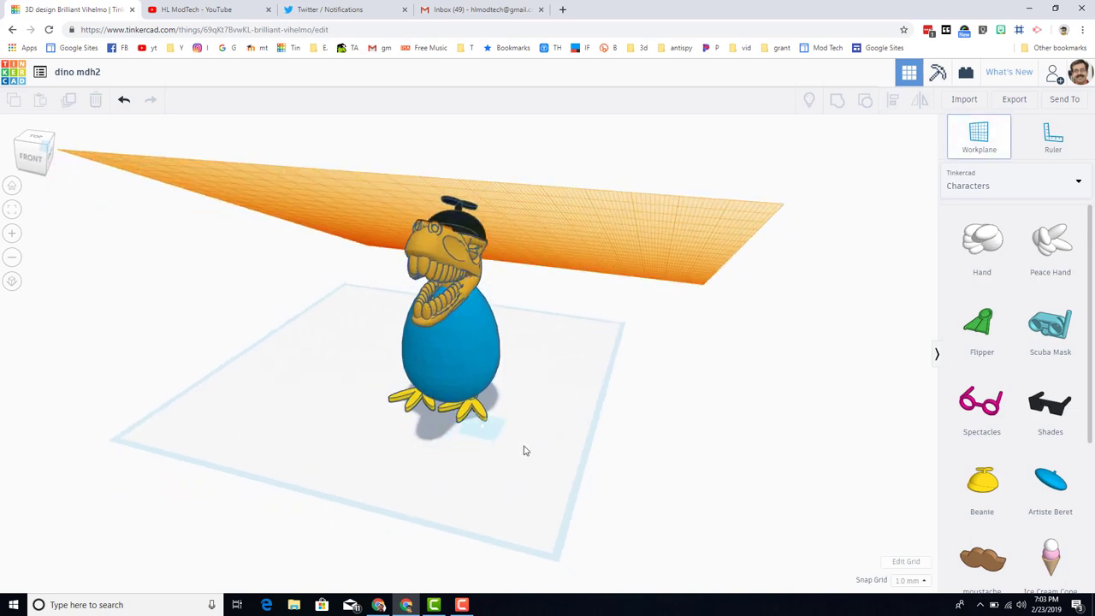
pyautogui.click(579, 455)
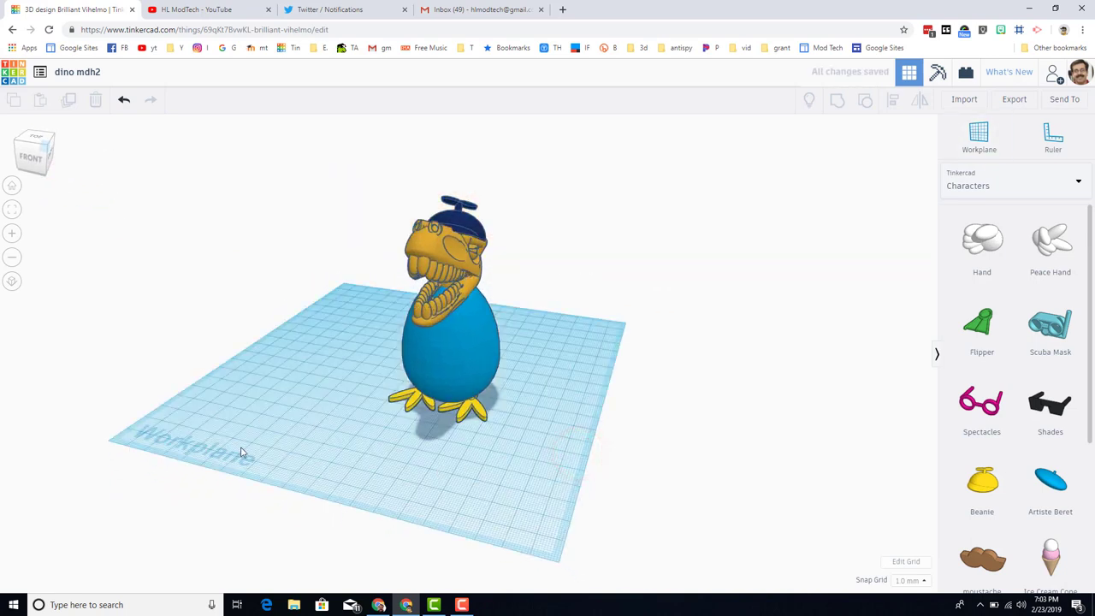
pyautogui.click(971, 181)
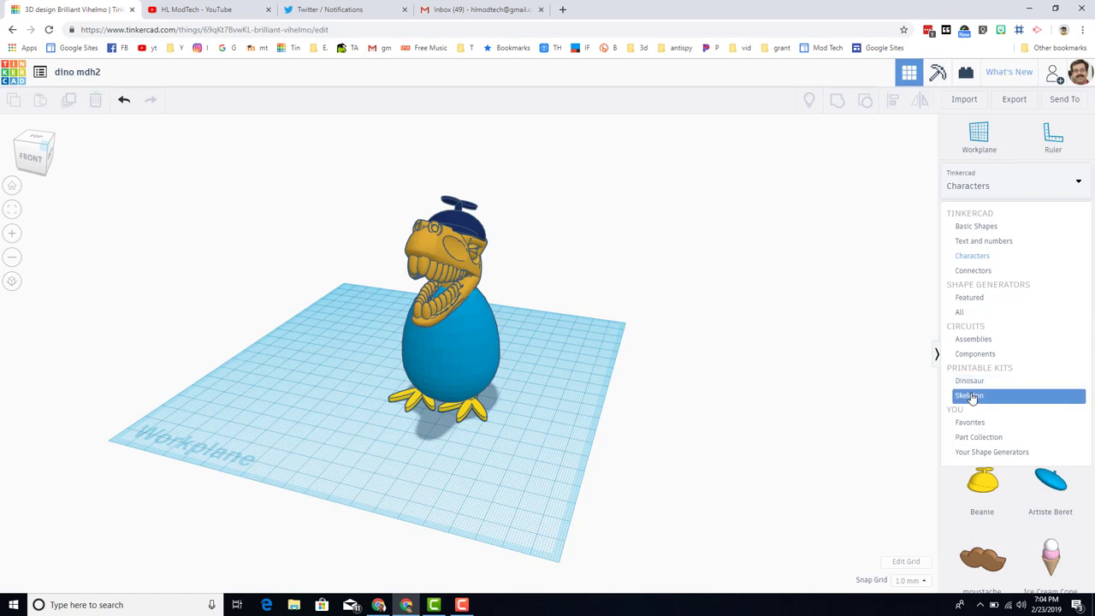
pyautogui.click(968, 299)
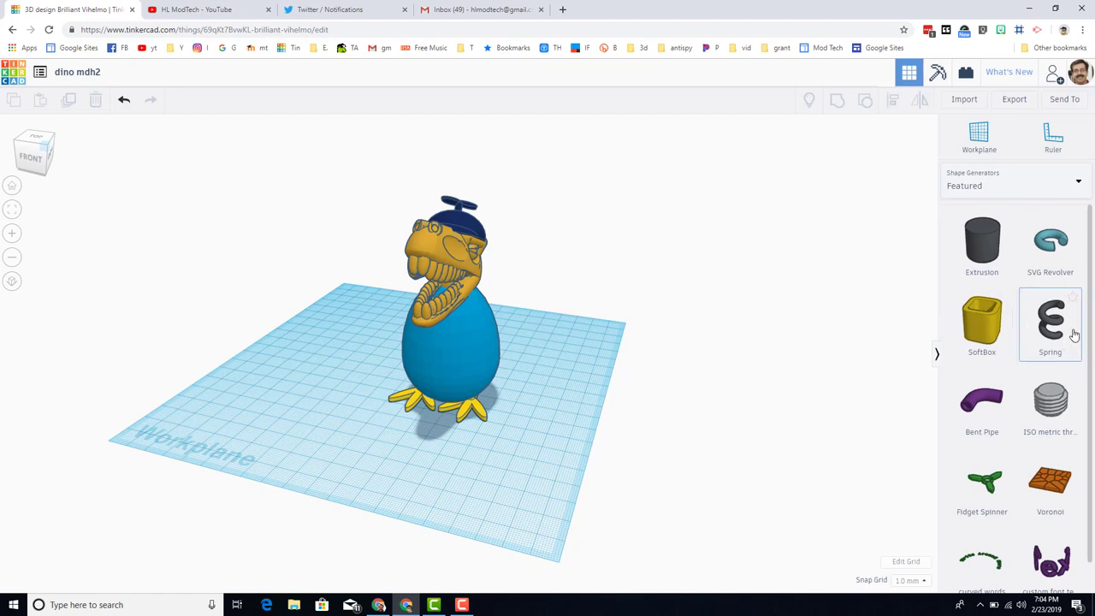
pyautogui.scroll(-1, 1034, 380)
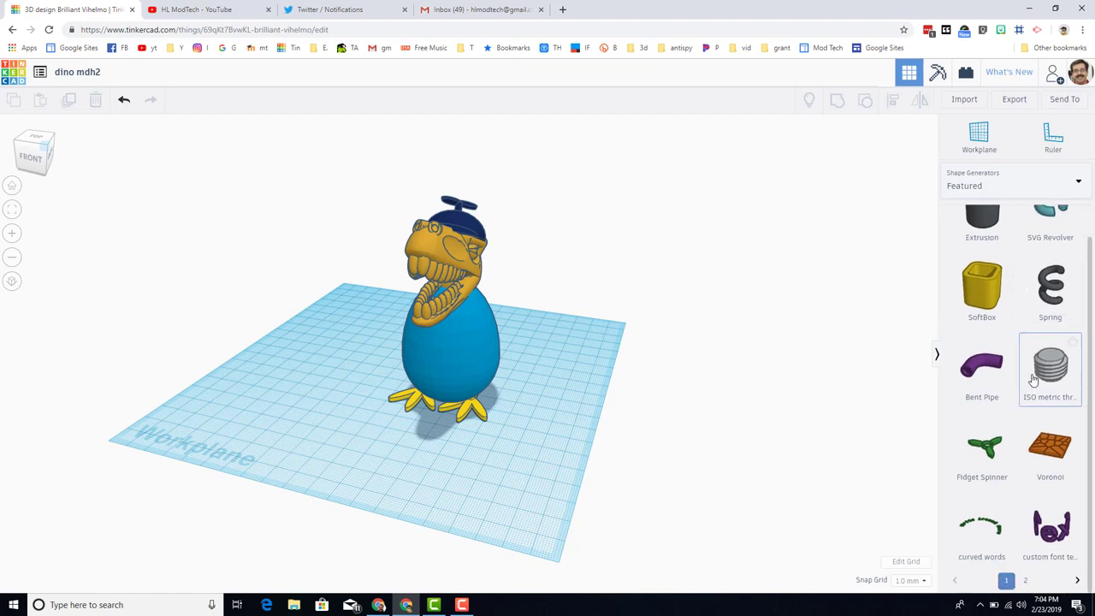
pyautogui.click(1032, 583)
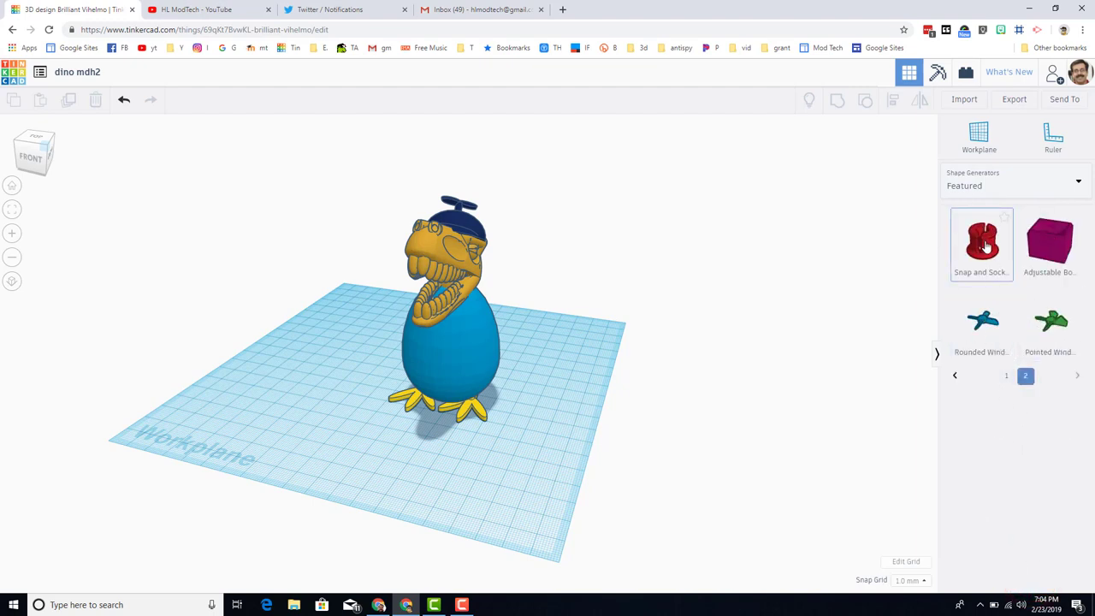
pyautogui.click(1006, 376)
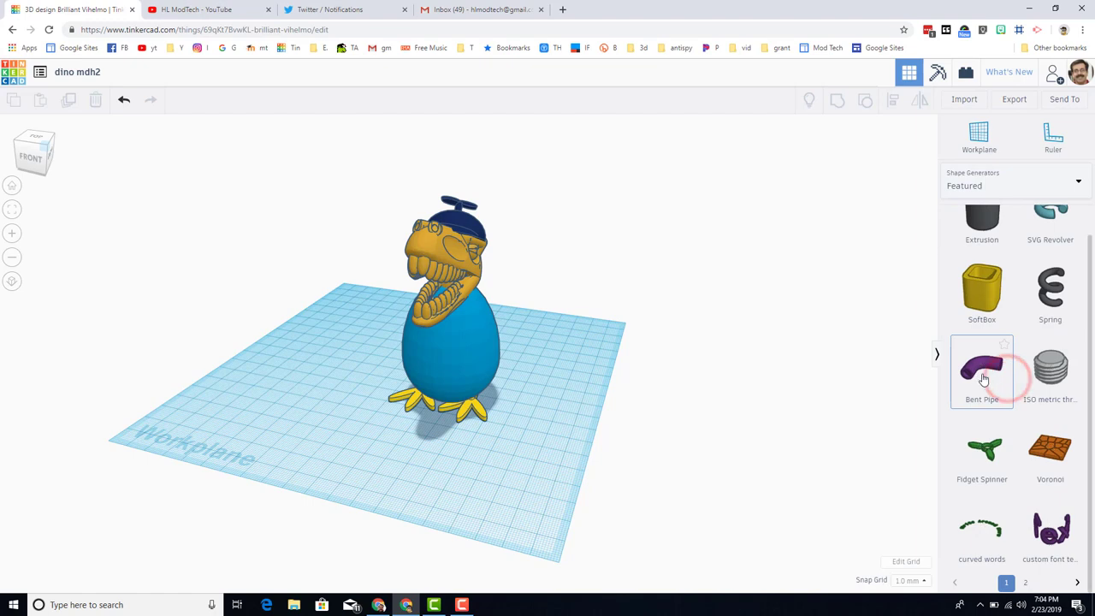
# Step: Add a Bent Pipe, scale it to 30 by 30, and move it beside the dino's feet
pyautogui.moveTo(982, 372); pyautogui.dragTo(538, 415)
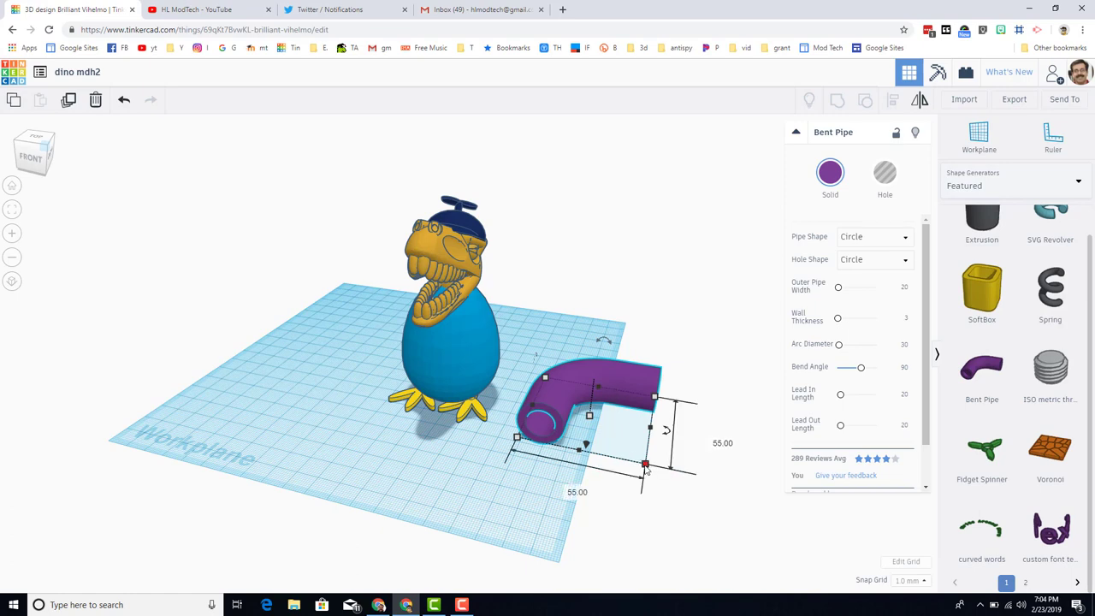
pyautogui.moveTo(646, 468); pyautogui.dragTo(537, 503)
pyautogui.moveTo(589, 400); pyautogui.dragTo(537, 421)
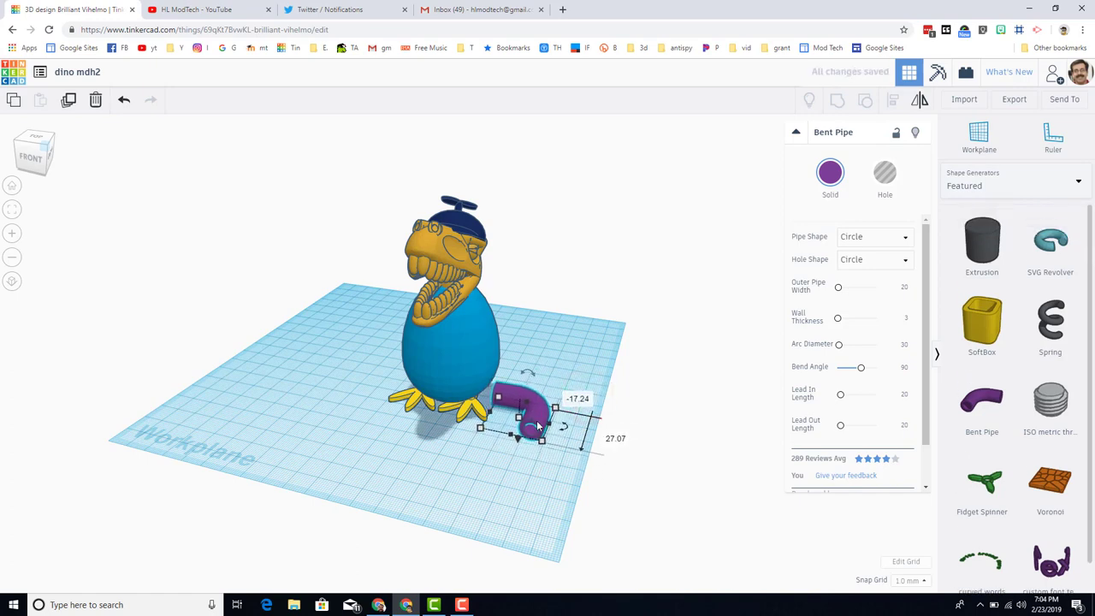
pyautogui.moveTo(538, 547); pyautogui.dragTo(469, 369, button='right')
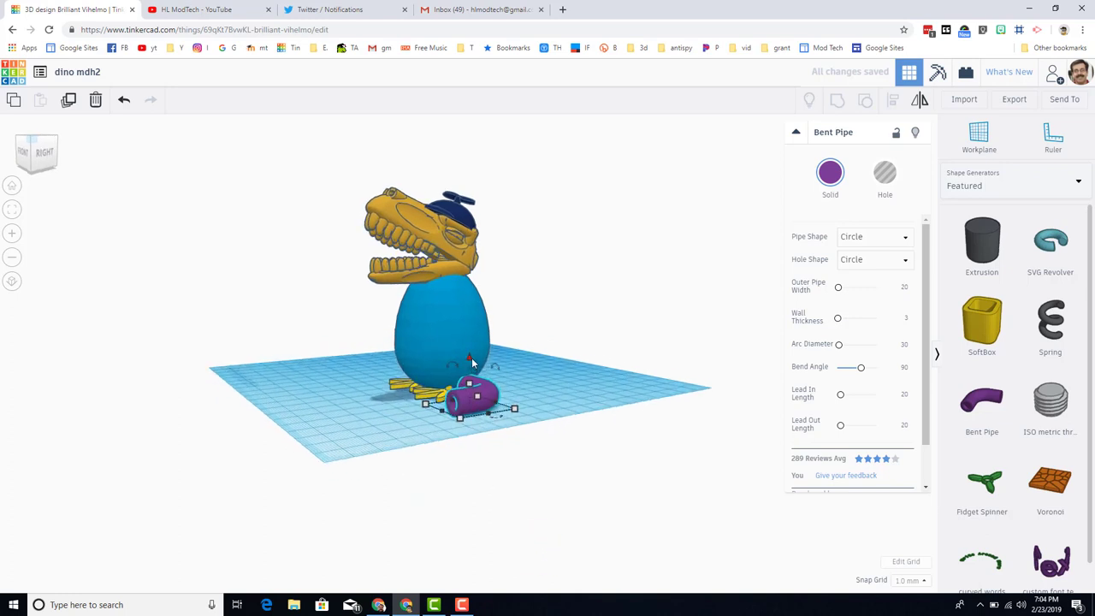
# Step: Lift the bent pipe off the workplane and nudge it toward the egg body
pyautogui.click(31, 139)
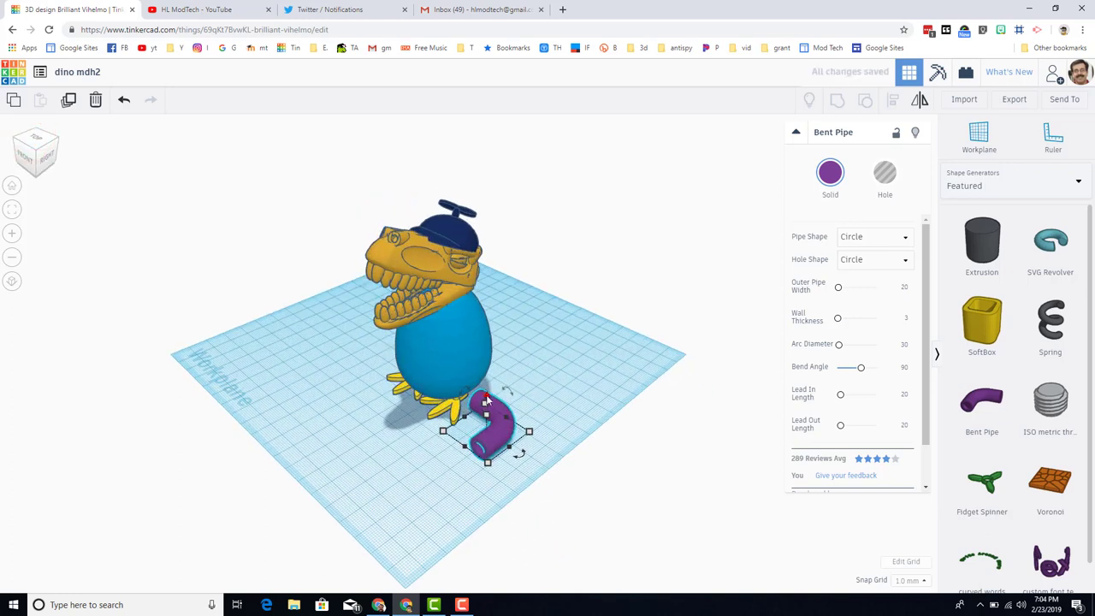
pyautogui.moveTo(484, 401); pyautogui.dragTo(465, 318)
pyautogui.moveTo(403, 494); pyautogui.dragTo(552, 481, button='right')
pyautogui.press('Left')
pyautogui.press('Left')
pyautogui.press('Left')
pyautogui.press('Left')
pyautogui.press('Left')
pyautogui.press('Left')
pyautogui.press('Left')
pyautogui.press('Left')
pyautogui.press('Left')
pyautogui.press('Left')
pyautogui.press('Left')
pyautogui.press('Left')
pyautogui.press('Left')
pyautogui.press('Left')
pyautogui.press('Left')
pyautogui.press('Left')
pyautogui.press('Left')
pyautogui.press('Left')
pyautogui.press('Left')
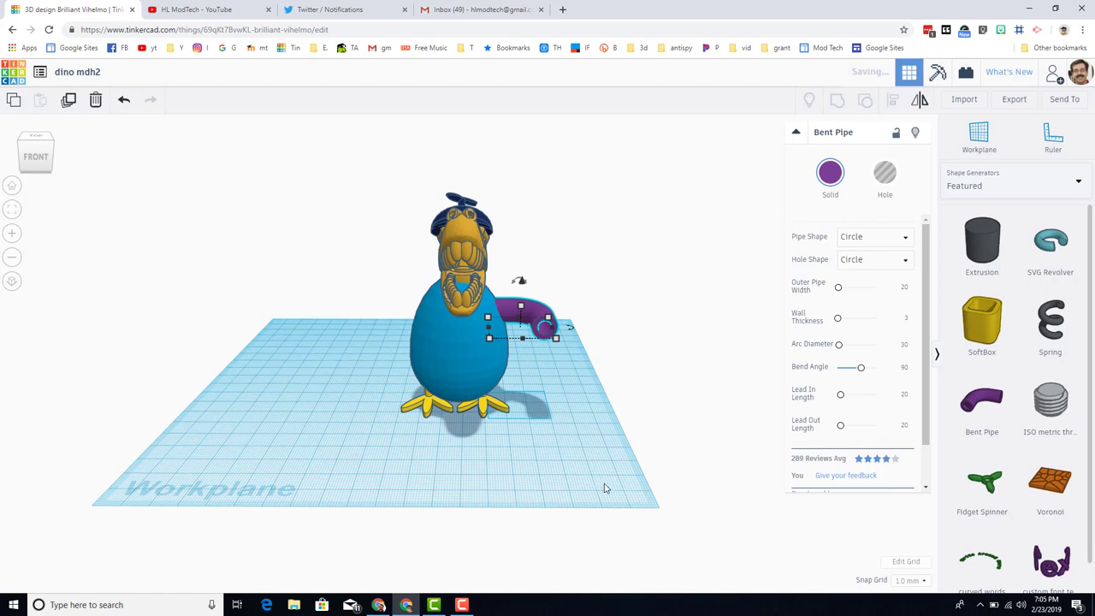
pyautogui.moveTo(604, 487); pyautogui.dragTo(459, 337, button='right')
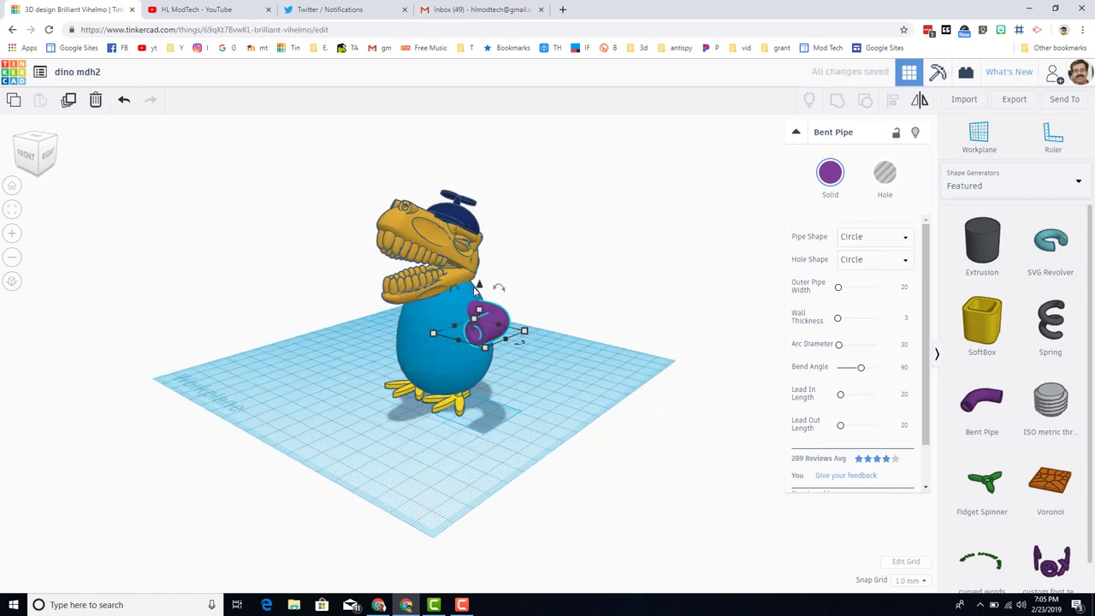
# Step: Rotate the bent pipe to -22.5 degrees so it juts from the egg's side
pyautogui.moveTo(449, 290); pyautogui.dragTo(460, 269)
pyautogui.moveTo(520, 425); pyautogui.dragTo(311, 479, button='right')
pyautogui.moveTo(427, 402); pyautogui.dragTo(414, 303, button='right')
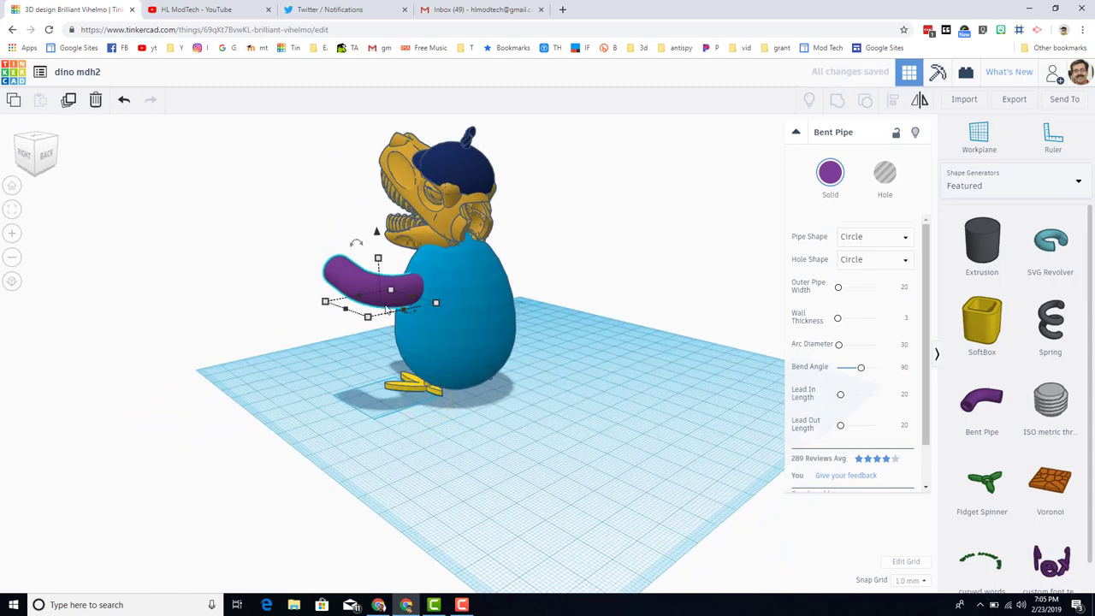
pyautogui.moveTo(465, 421); pyautogui.dragTo(346, 423, button='right')
pyautogui.moveTo(358, 361); pyautogui.dragTo(299, 311, button='right')
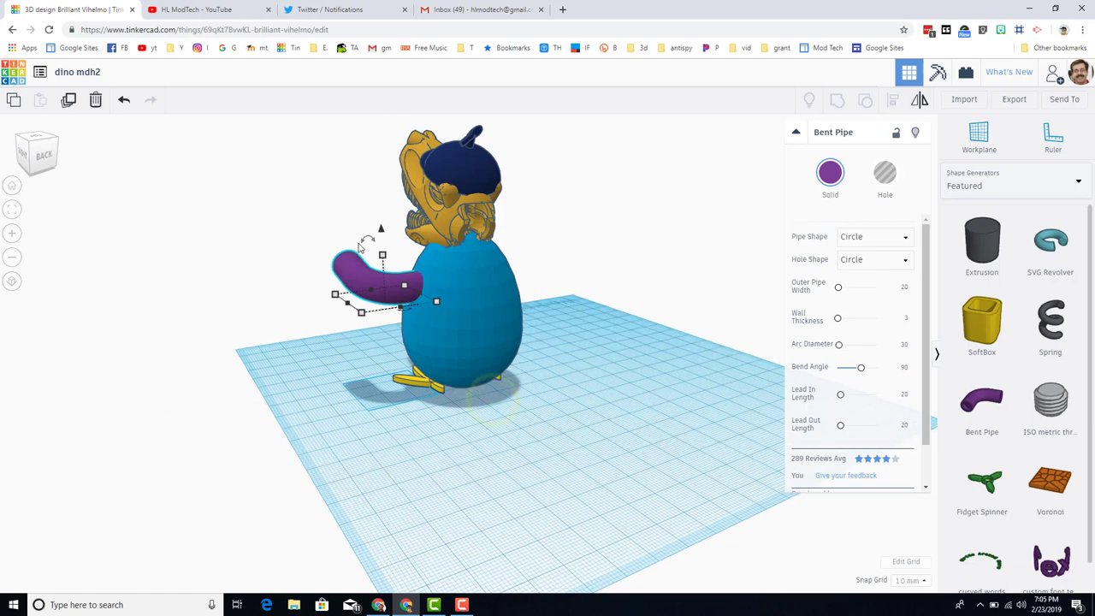
pyautogui.moveTo(382, 233); pyautogui.dragTo(386, 234)
pyautogui.moveTo(311, 391); pyautogui.dragTo(913, 202, button='right')
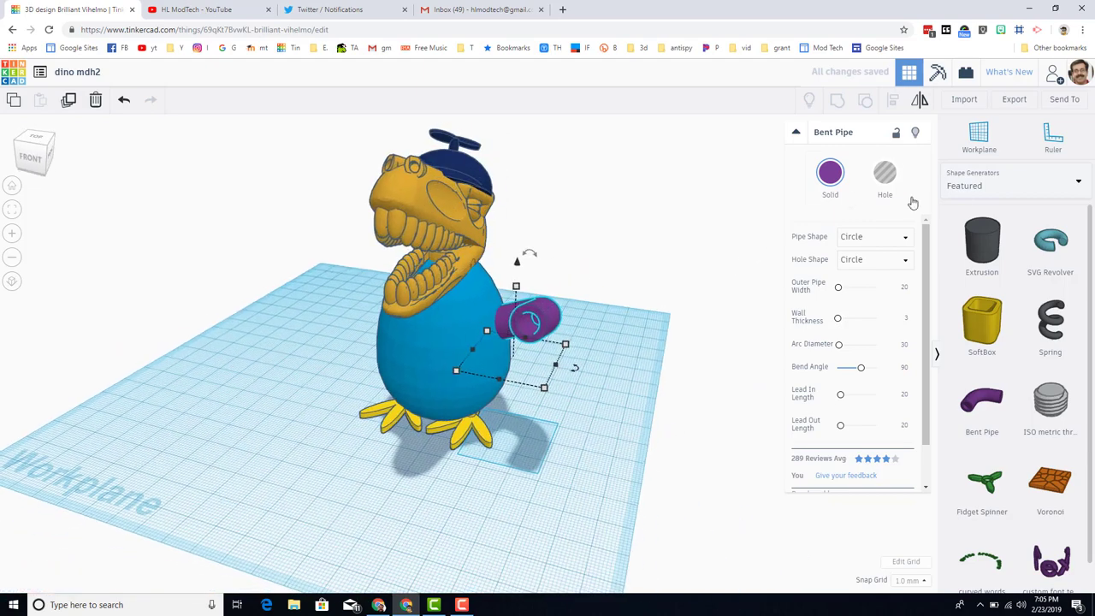
# Step: Drag a Peace Hand from the Characters shape library onto the workplane
pyautogui.click(997, 185)
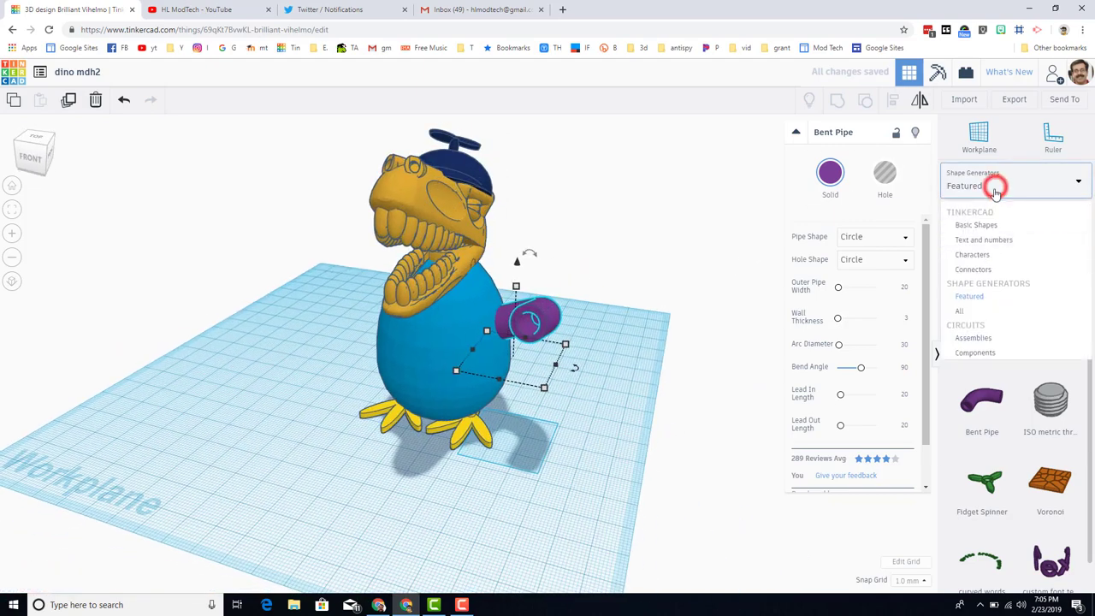
pyautogui.click(975, 255)
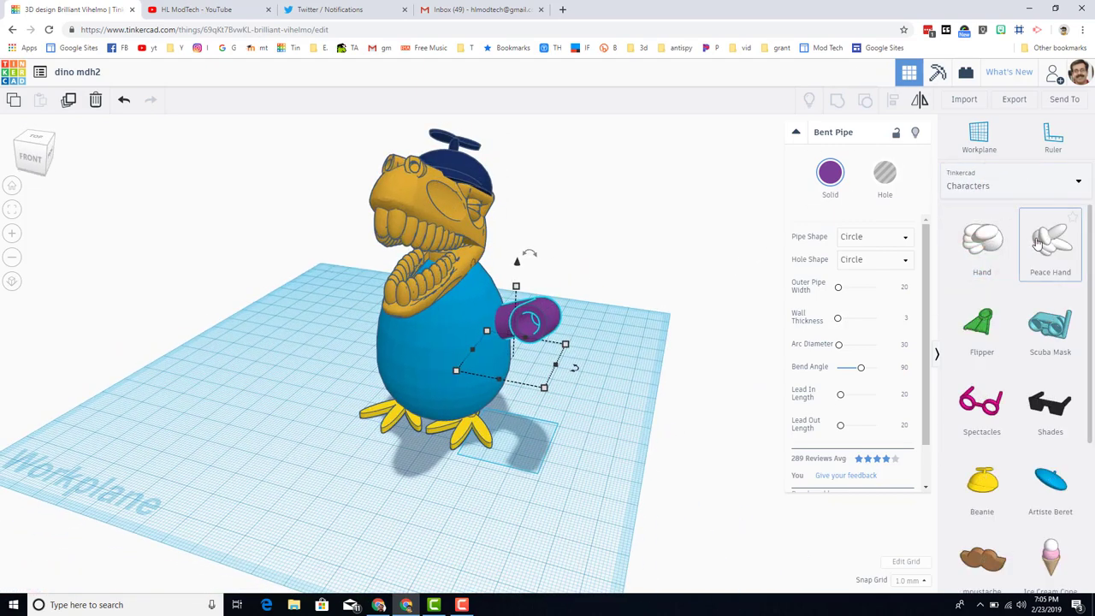
pyautogui.moveTo(1037, 240)
pyautogui.mouseDown()
pyautogui.moveTo(590, 399)
pyautogui.moveTo(565, 412)
pyautogui.moveTo(535, 457)
pyautogui.mouseUp()
# Step: Raise the Peace Hand to 39, rotate it -64 degrees upright, and nudge it onto the purple pipe end
pyautogui.moveTo(590, 462); pyautogui.dragTo(463, 401, button='right')
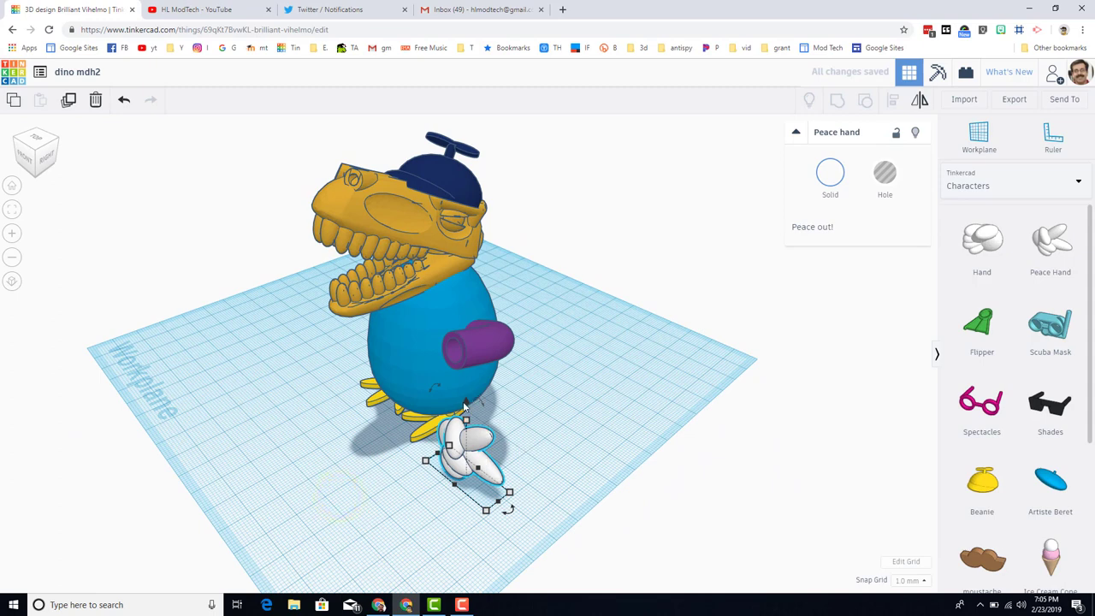
pyautogui.moveTo(465, 406); pyautogui.dragTo(485, 283)
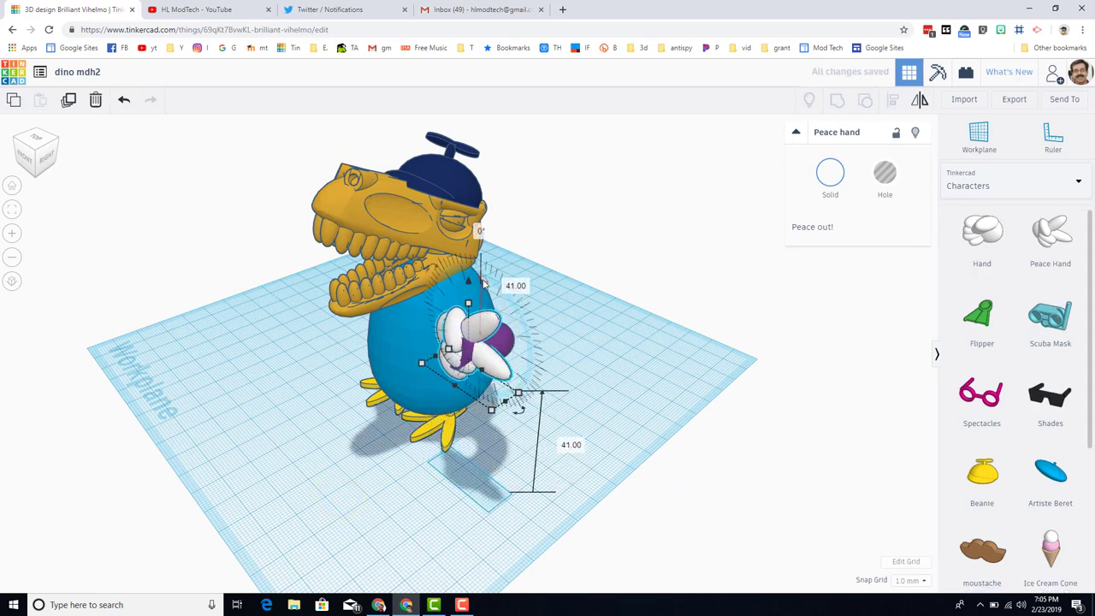
pyautogui.press('Down')
pyautogui.press('Down')
pyautogui.press('Down')
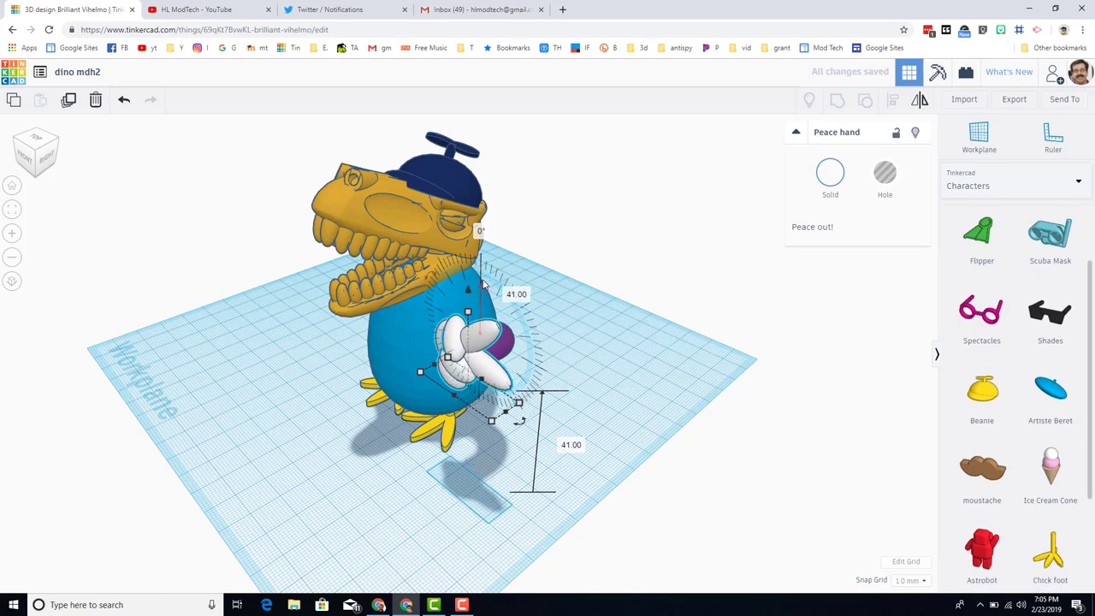
pyautogui.moveTo(293, 396); pyautogui.dragTo(563, 255, button='right')
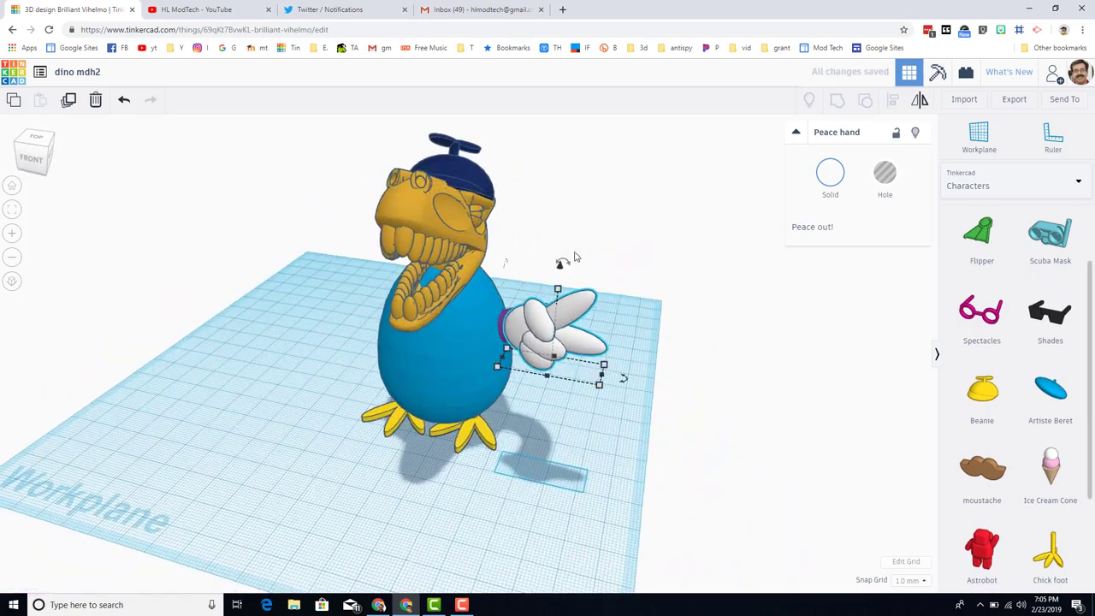
pyautogui.moveTo(565, 263); pyautogui.dragTo(381, 212)
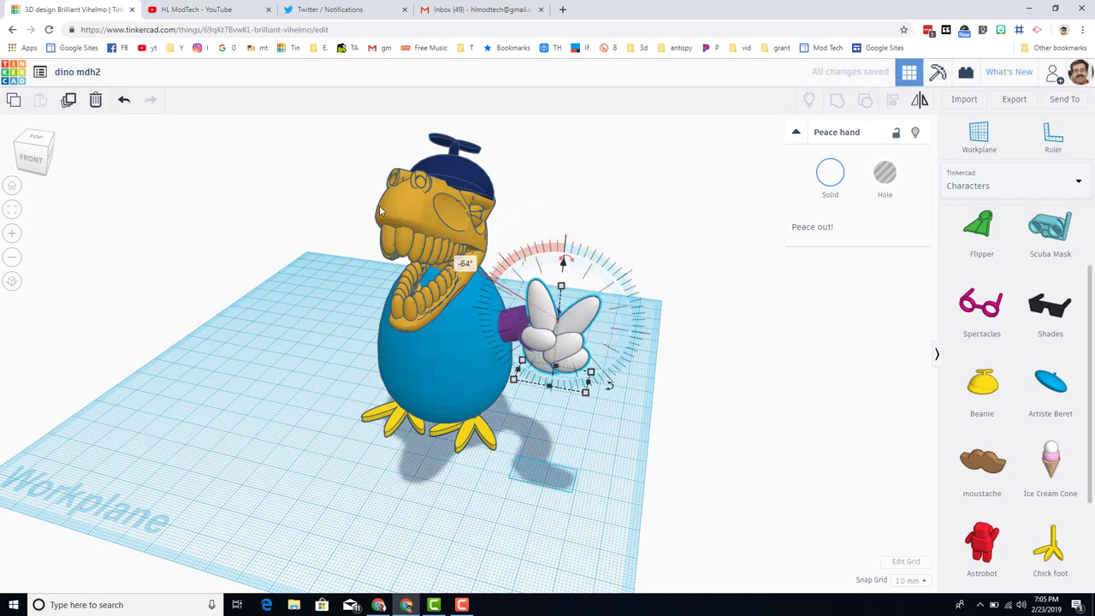
pyautogui.press('Left')
pyautogui.press('Left')
pyautogui.press('Left')
pyautogui.press('Left')
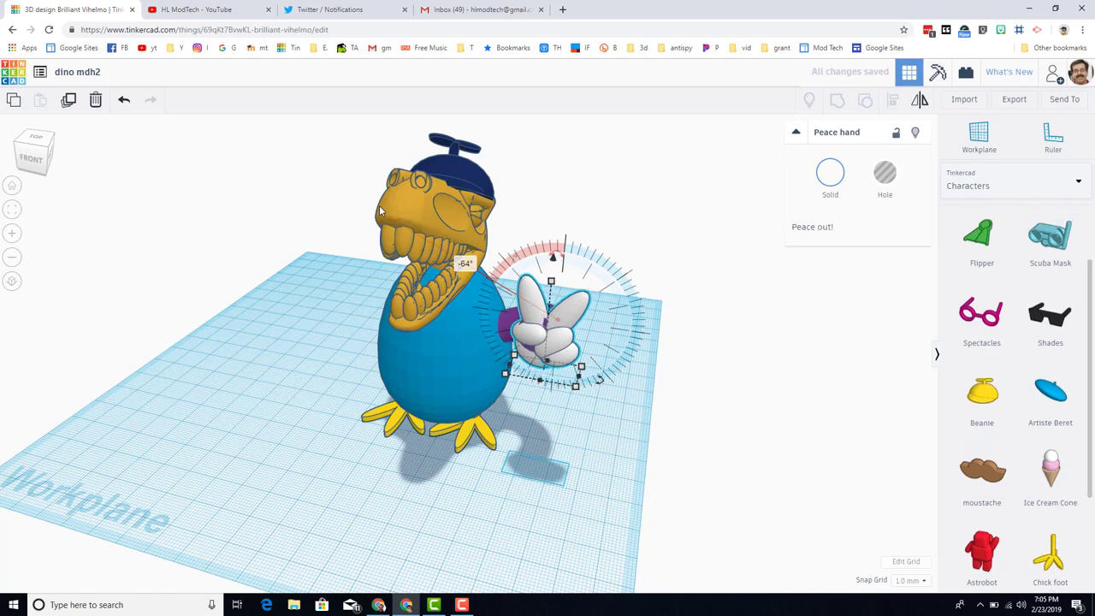
pyautogui.press('Left')
pyautogui.press('Left')
pyautogui.press('Left')
pyautogui.press('Left')
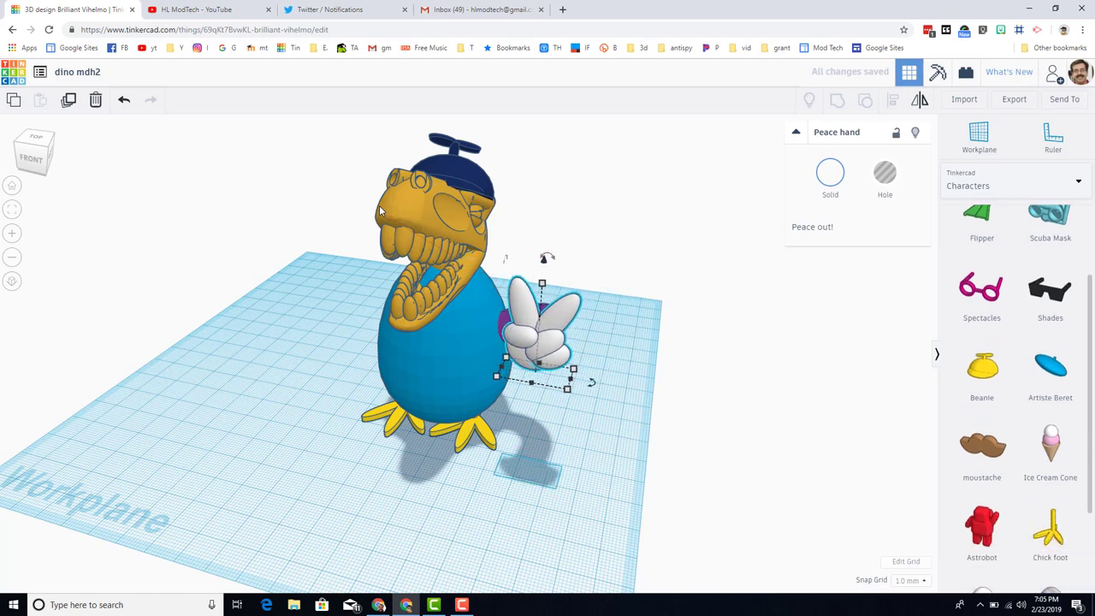
pyautogui.moveTo(650, 409); pyautogui.dragTo(332, 305, button='right')
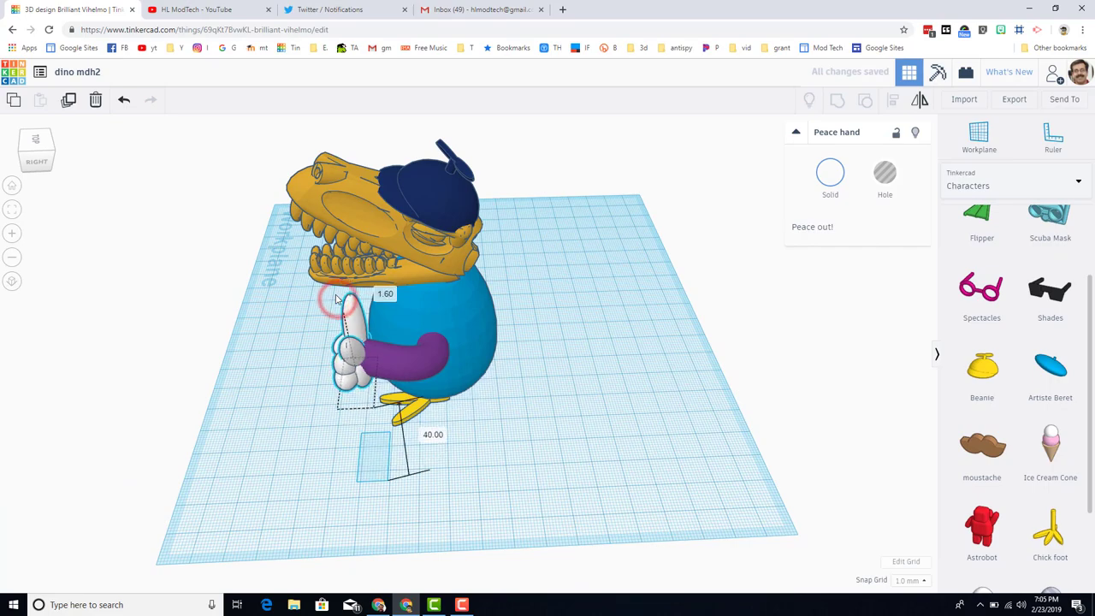
pyautogui.moveTo(279, 395); pyautogui.dragTo(598, 379, button='right')
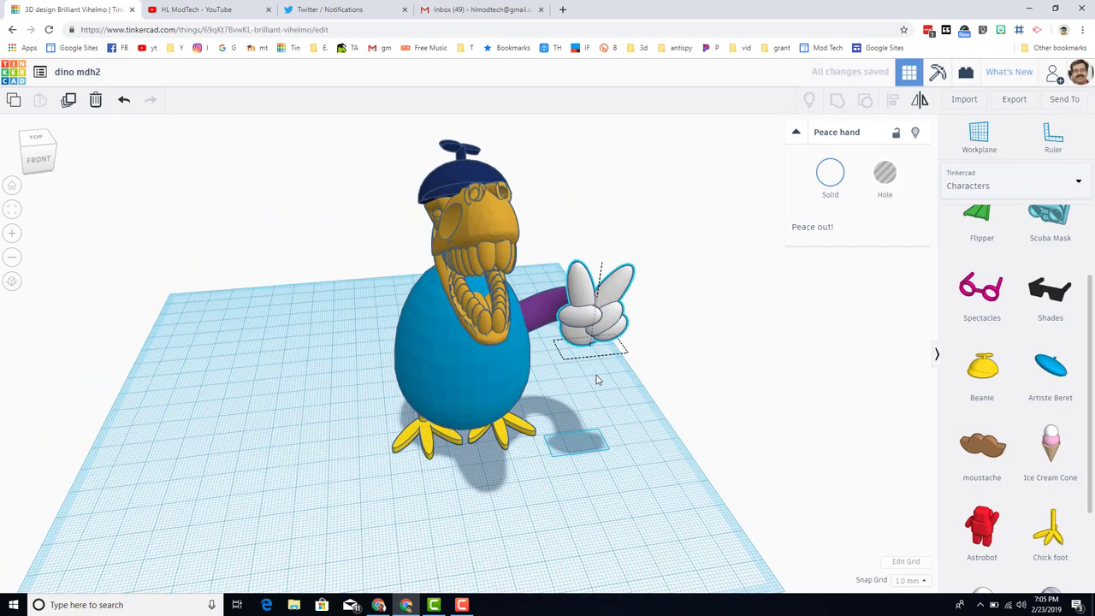
pyautogui.moveTo(383, 420); pyautogui.dragTo(405, 410, button='right')
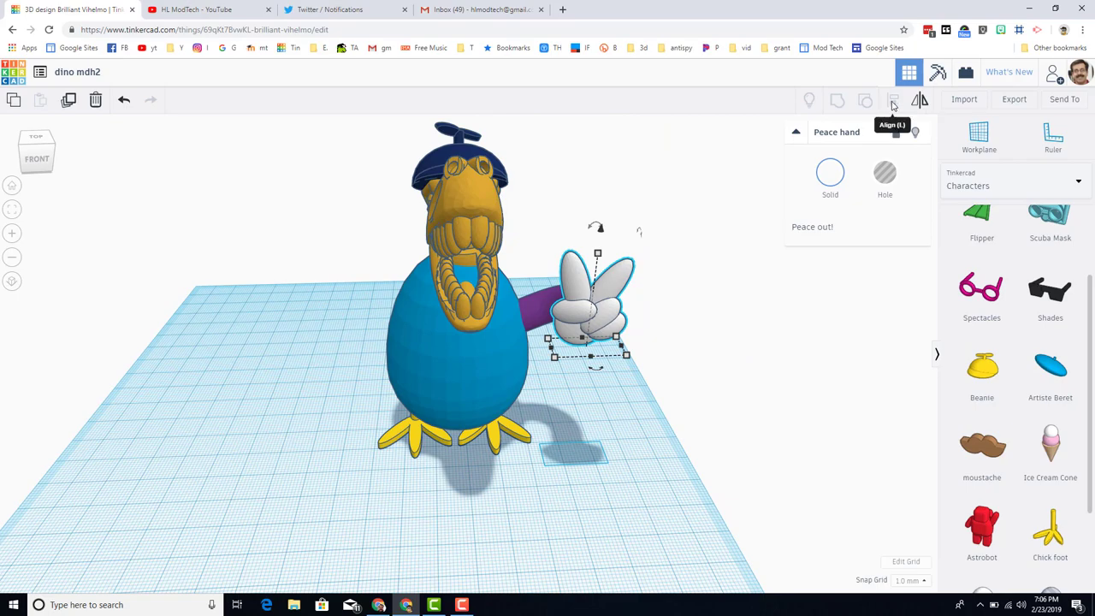
pyautogui.moveTo(571, 485); pyautogui.dragTo(473, 444, button='right')
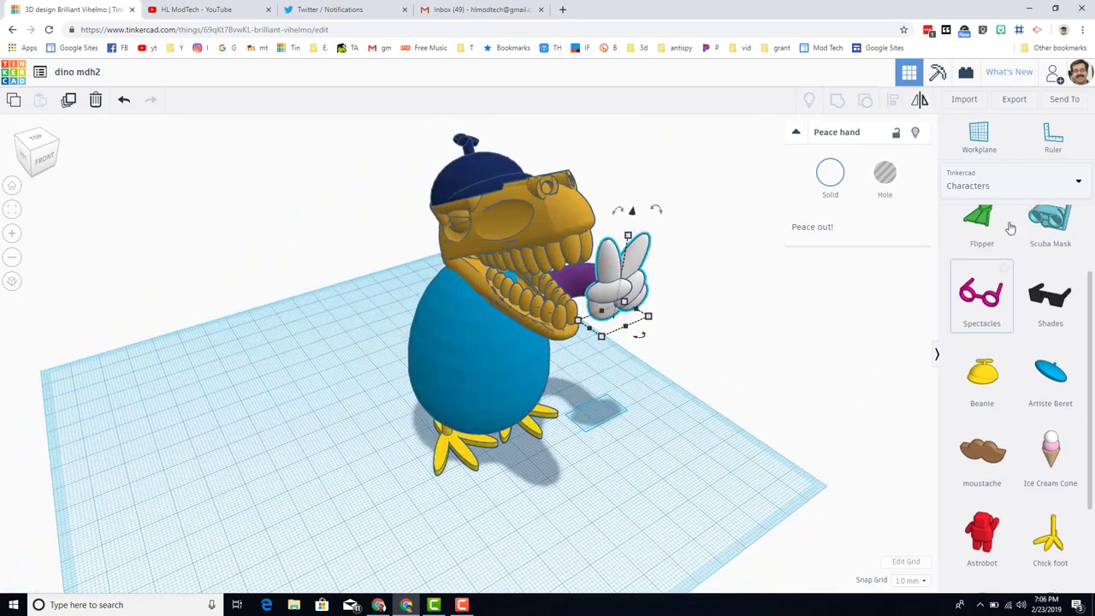
pyautogui.moveTo(591, 455); pyautogui.dragTo(412, 465, button='right')
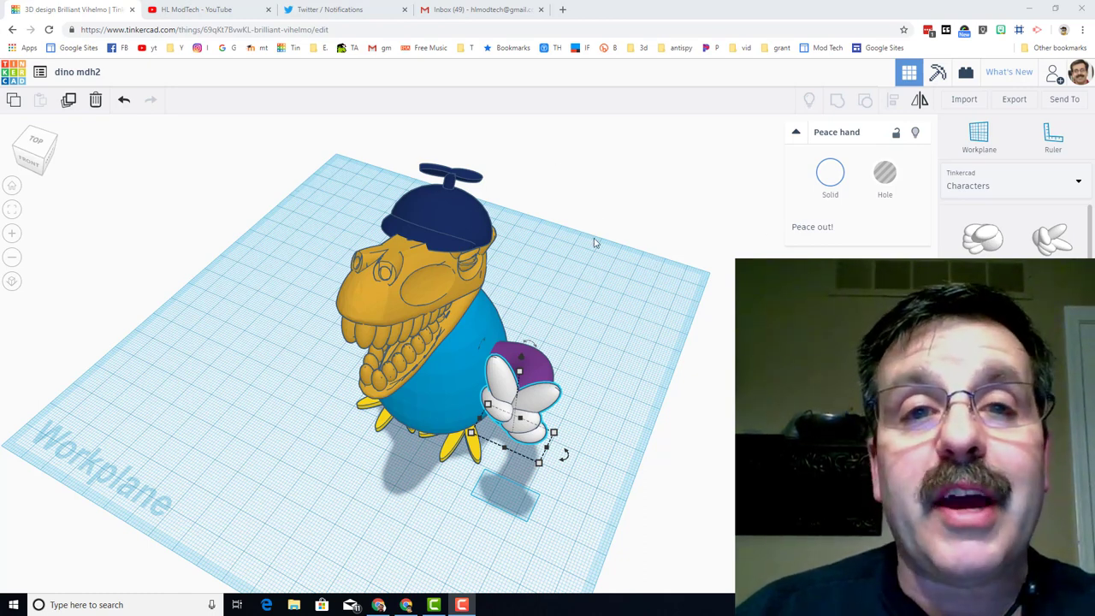
pyautogui.moveTo(644, 349); pyautogui.dragTo(581, 383, button='right')
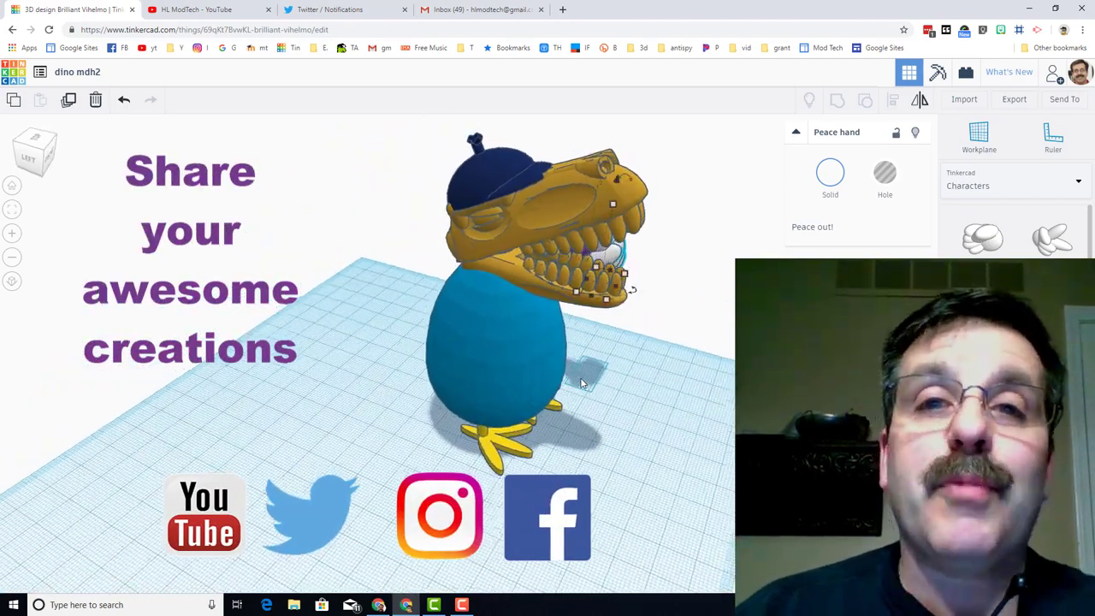